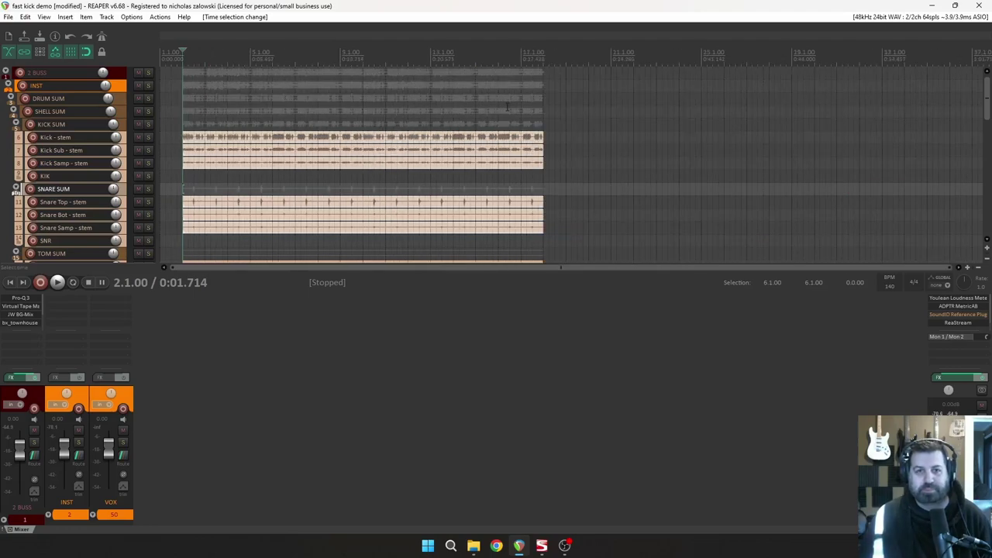
Look over the drum tracks, play the session from bar 2, and stop playback
scroll(4, 200, down, 6)
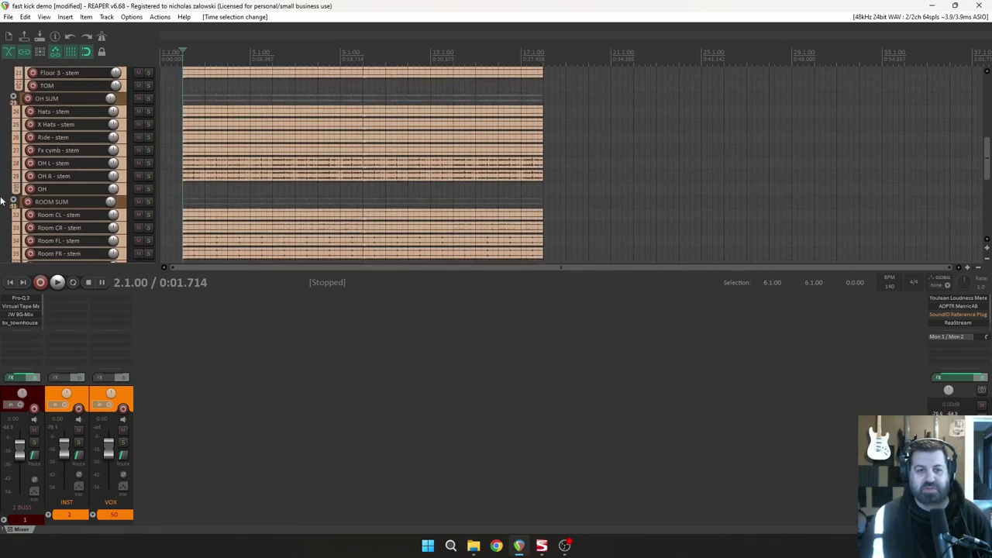
scroll(3, 200, up, 6)
scroll(328, 65, up, 4)
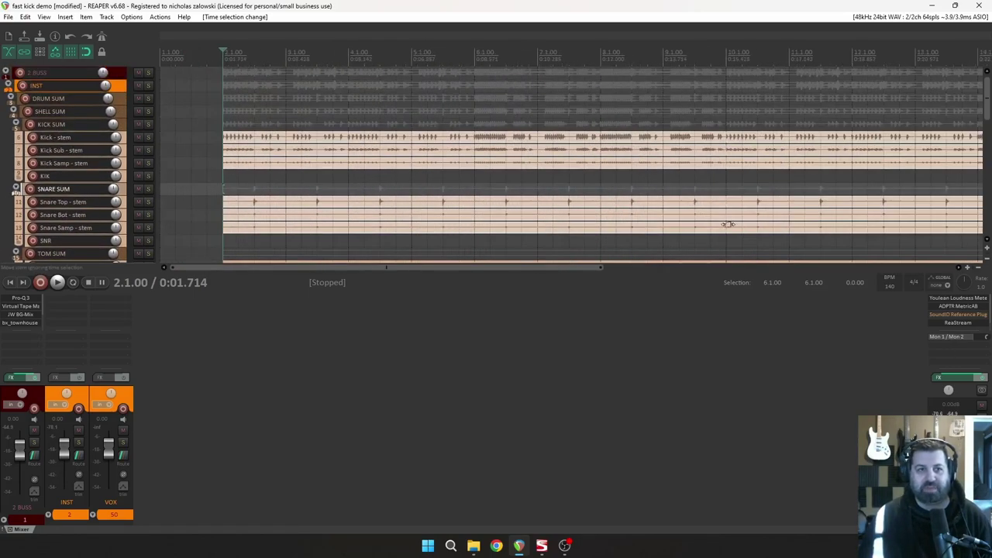
scroll(705, 118, down, 4)
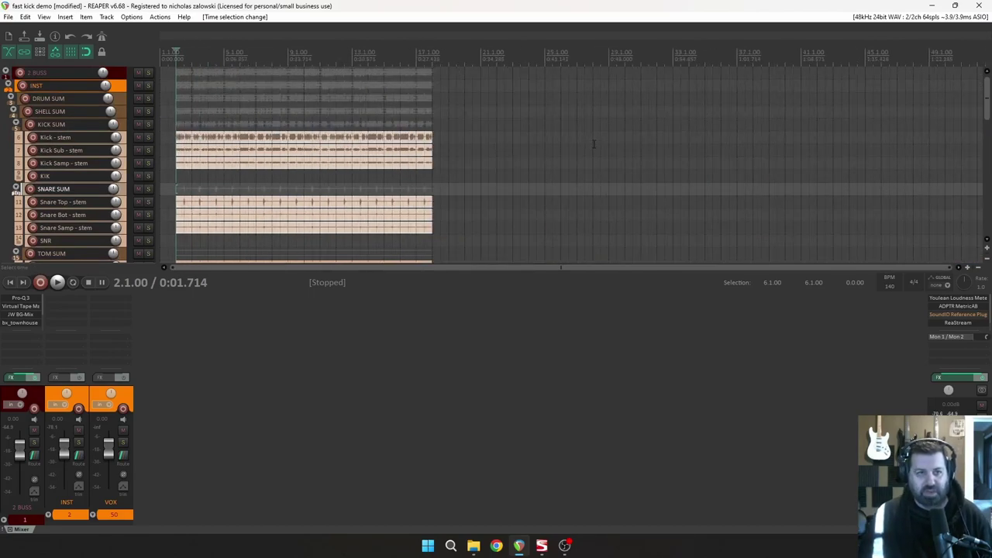
key(space)
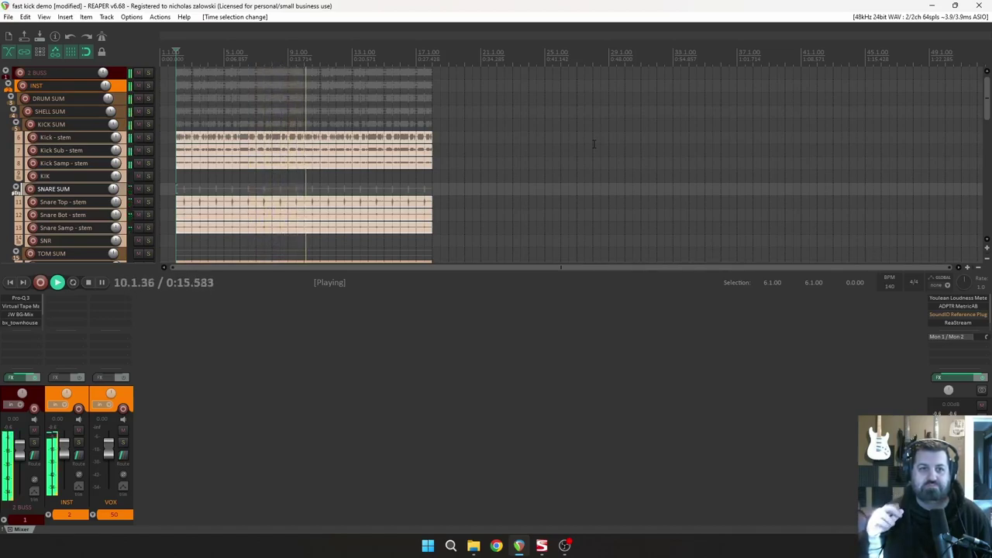
key(space)
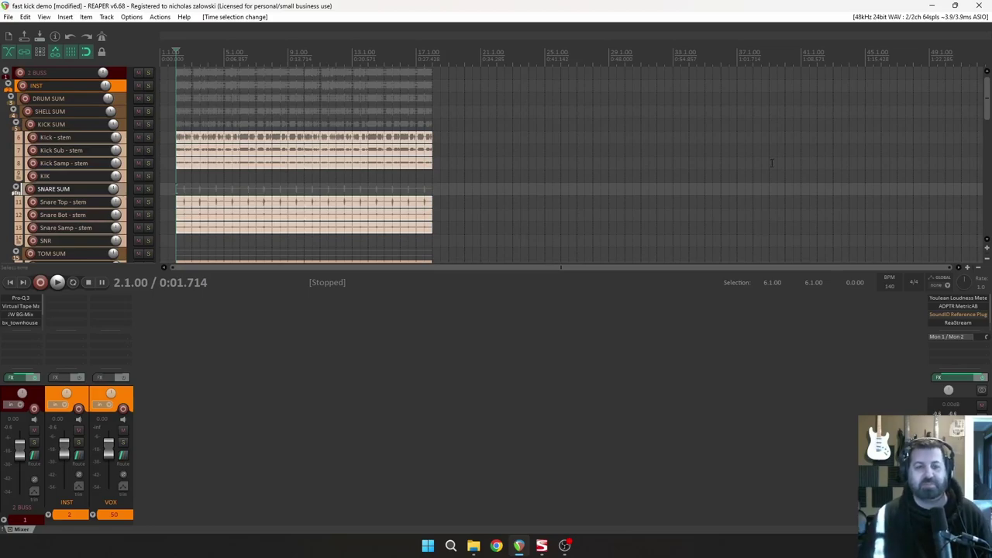
Play the fast kick section starting at bar 6, and stop playback
scroll(634, 165, down, 2)
scroll(628, 165, up, 6)
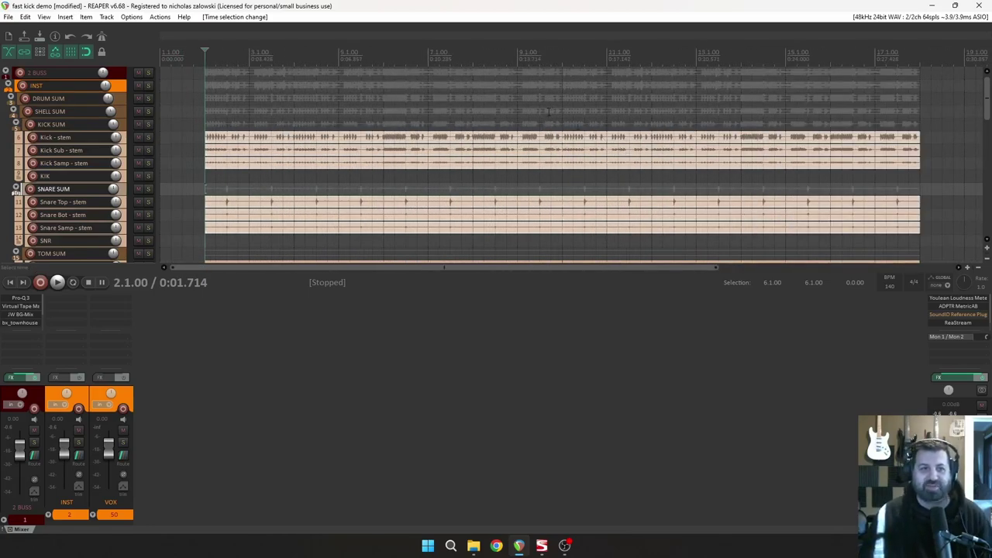
scroll(475, 100, down, 2)
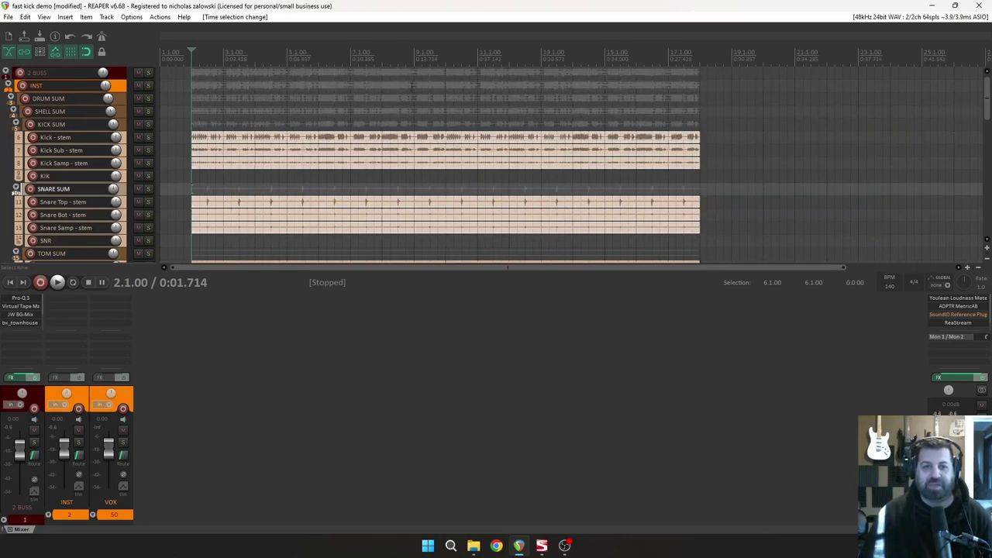
scroll(413, 83, down, 2)
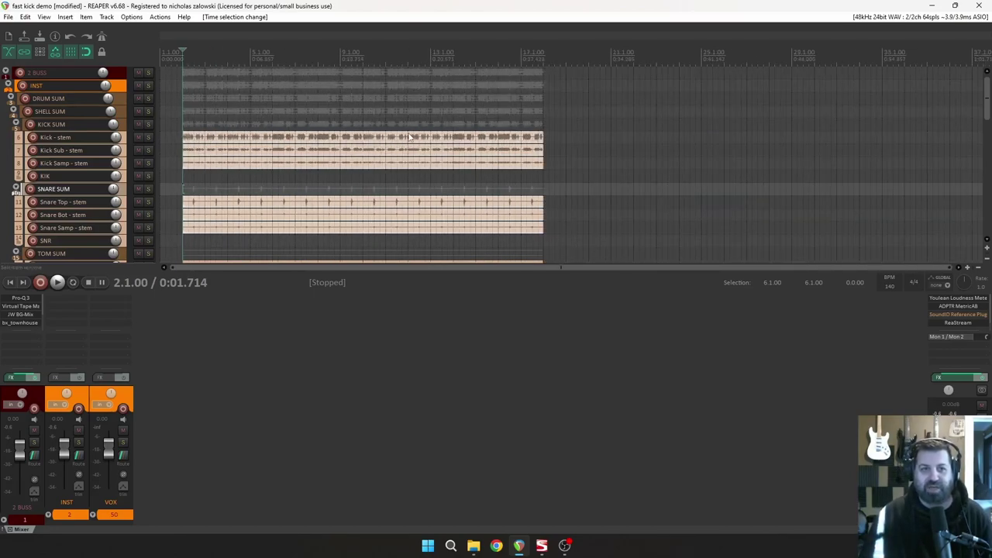
scroll(496, 155, up, 4)
key(space)
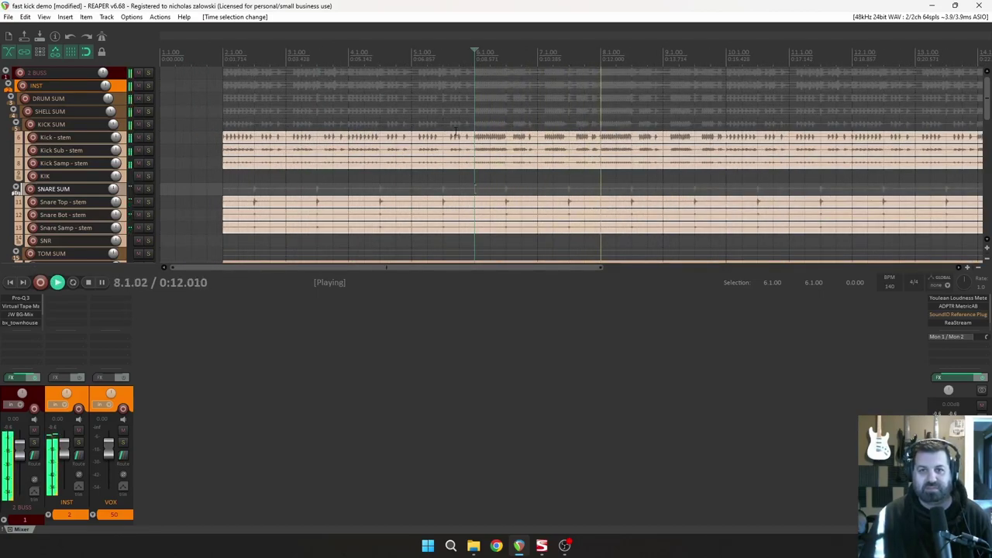
key(space)
scroll(562, 122, down, 2)
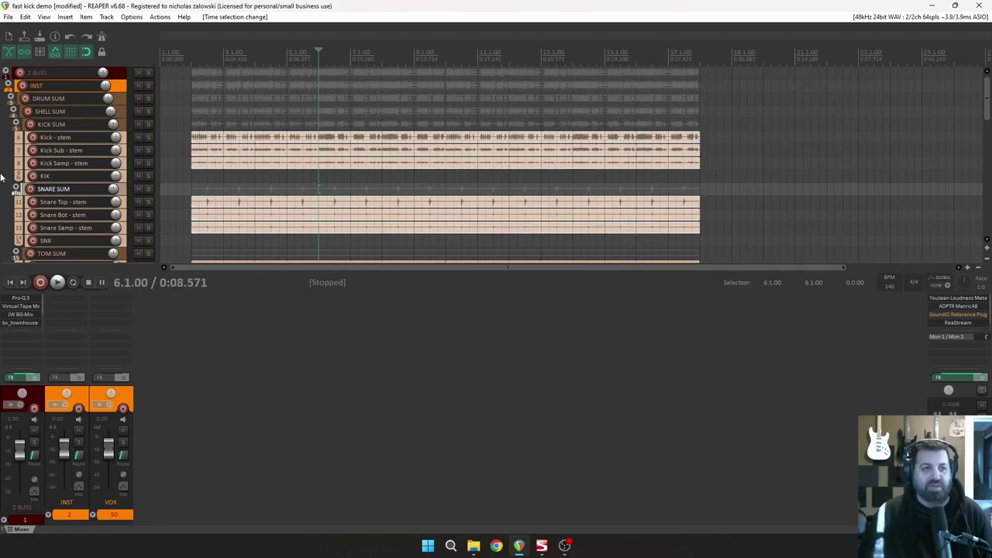
Expand the INST folder in the mixer to show its instrument sum tracks, and review the drum and guitar tracks
scroll(1, 170, down, 10)
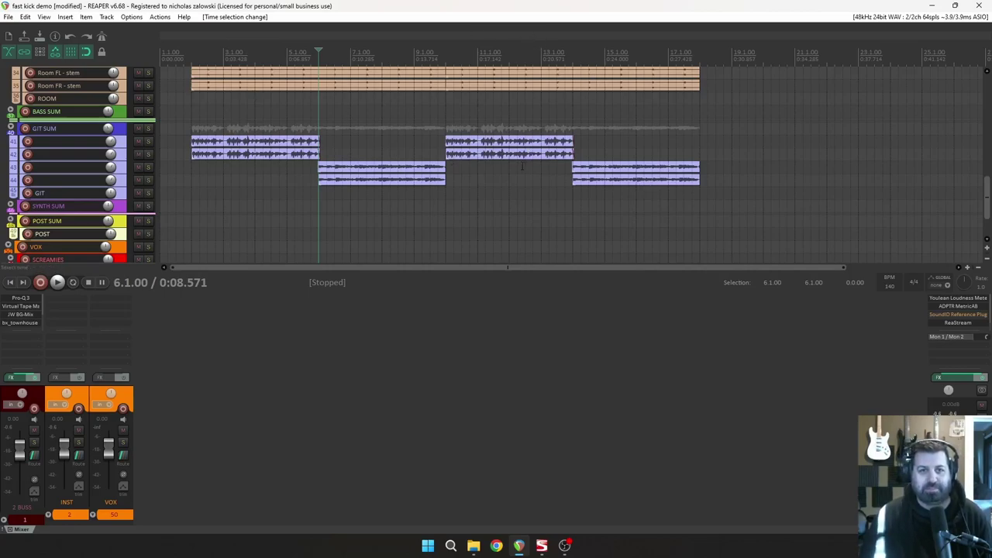
scroll(517, 165, down, 2)
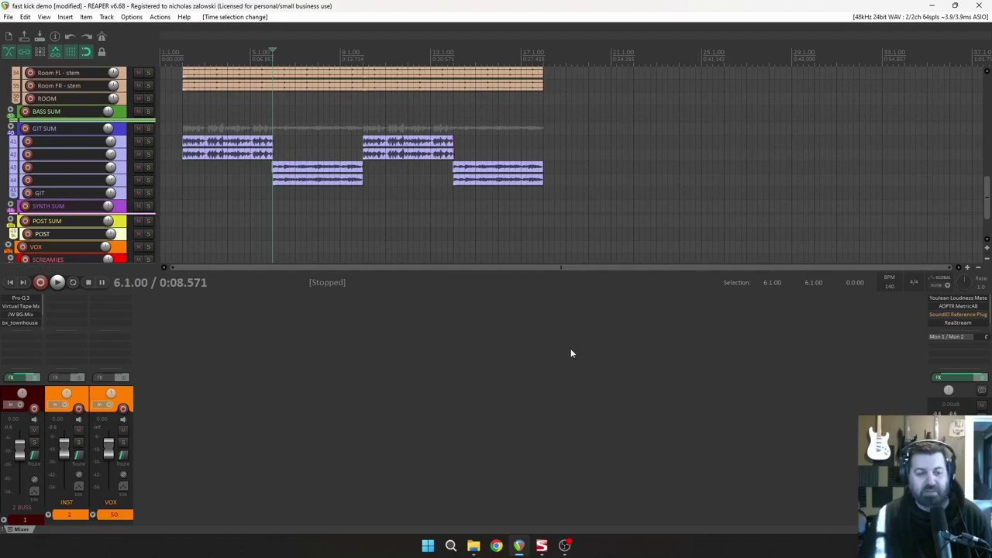
click(48, 516)
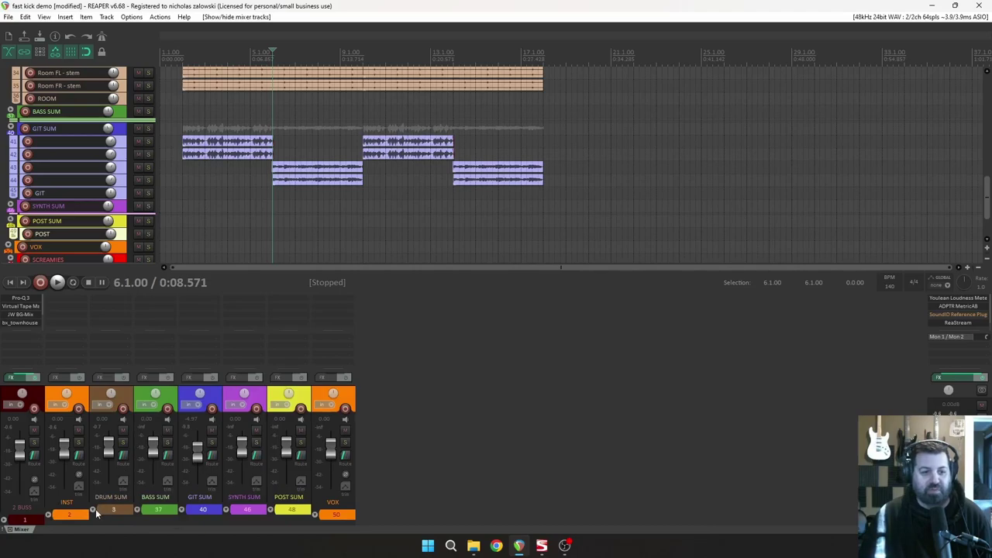
scroll(4, 104, up, 15)
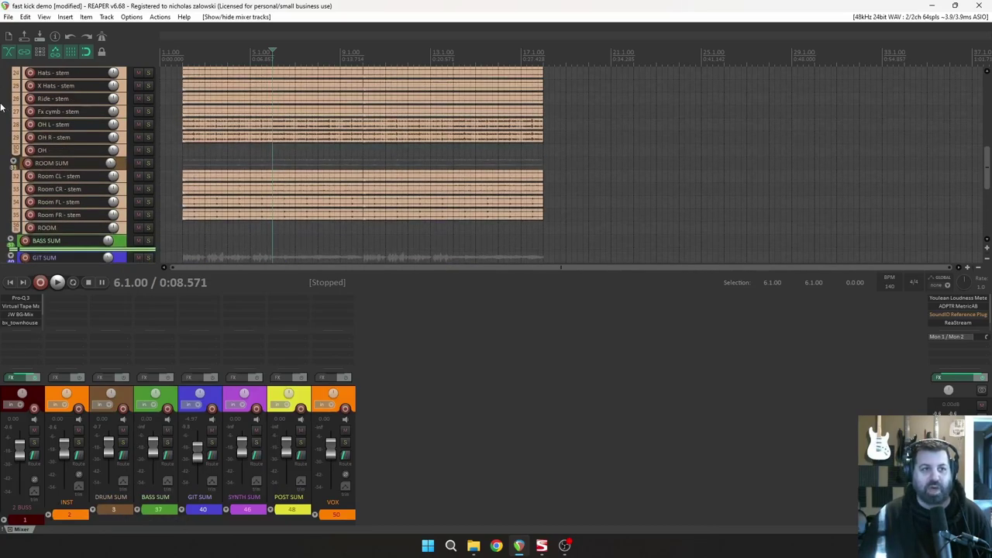
scroll(4, 108, down, 2)
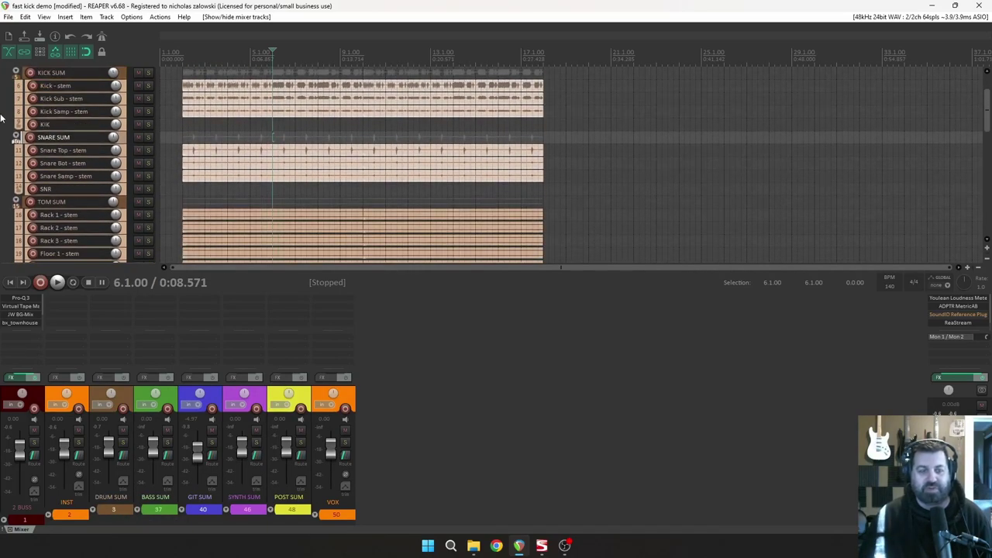
scroll(3, 120, up, 2)
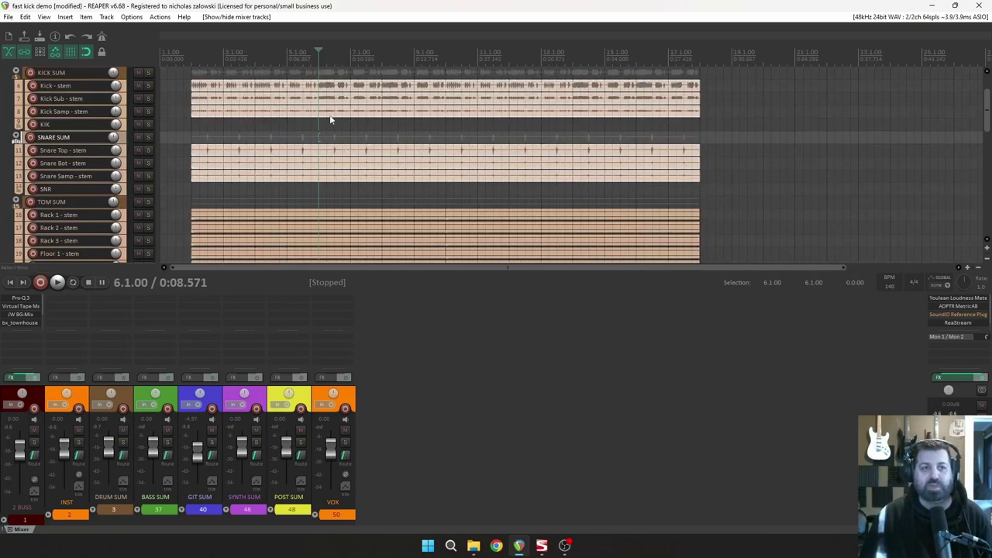
scroll(2, 137, down, 15)
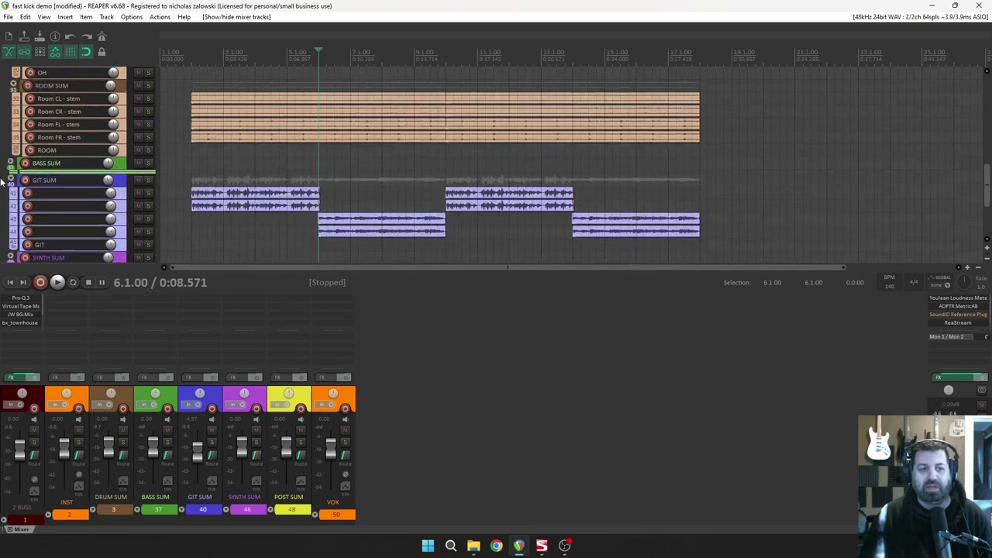
Insert the GGD INVASION track template at the end of the track list, below the last vocal track
scroll(4, 194, down, 2)
click(122, 226)
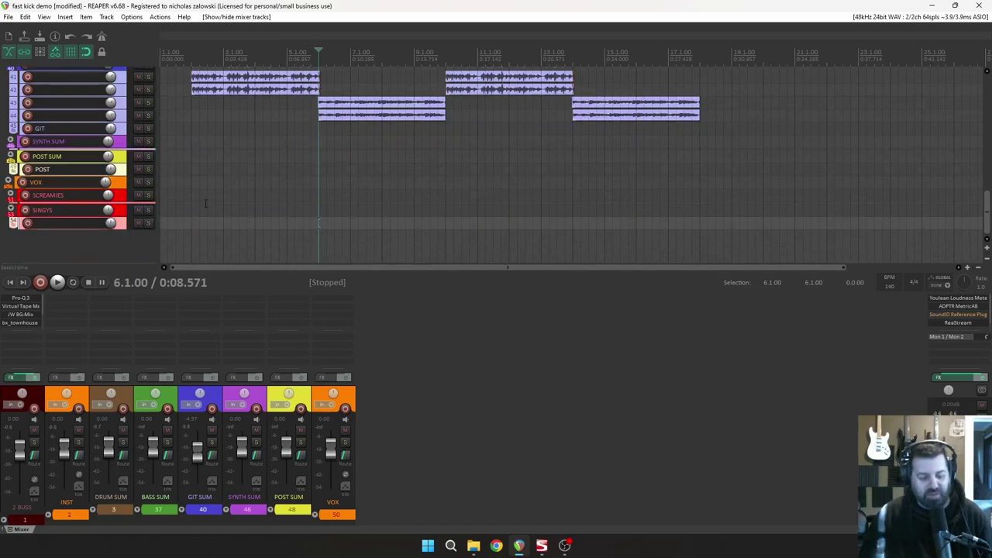
right_click(124, 237)
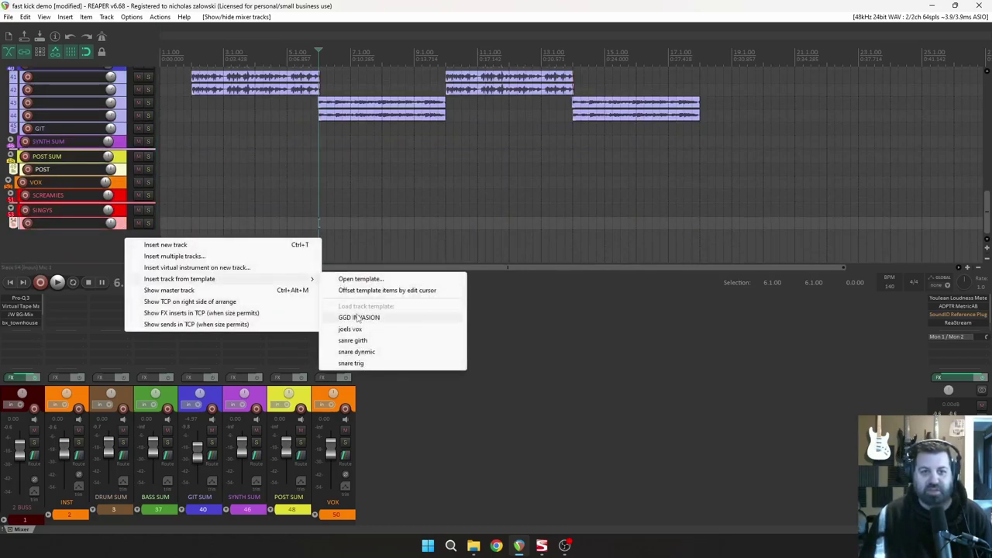
click(359, 317)
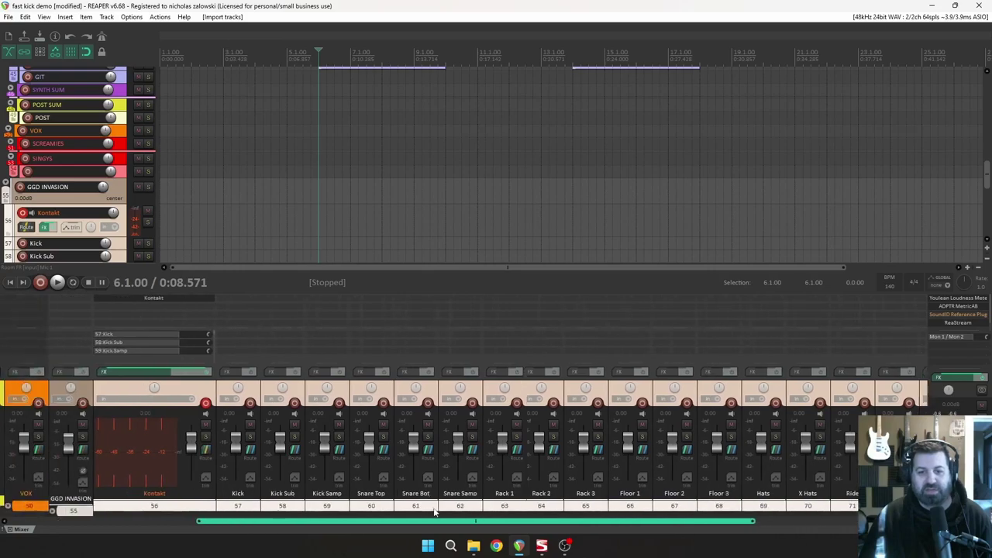
Examine the Kontakt track's sends and its individual drum output tracks in the mixer
scroll(267, 334, down, 1)
scroll(268, 334, down, 11)
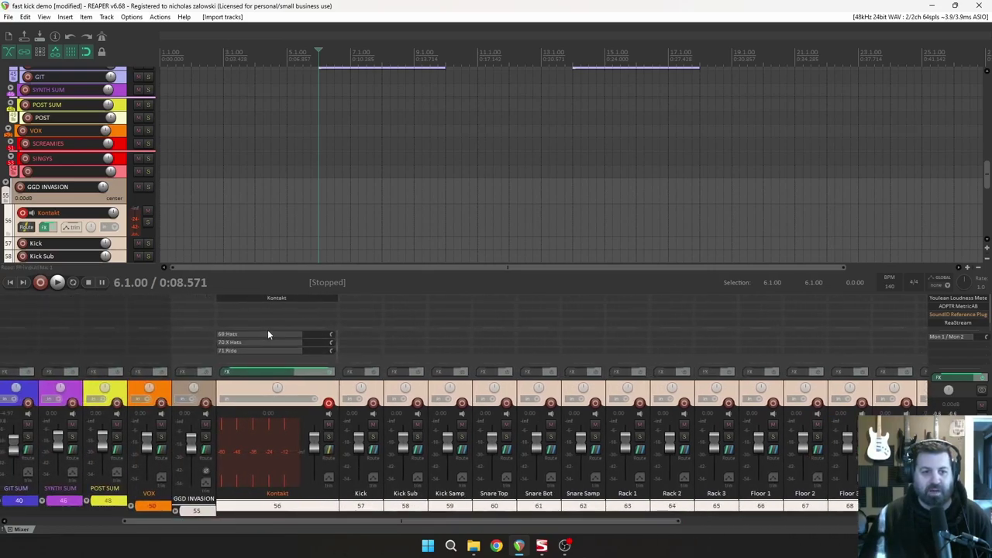
scroll(270, 338, up, 18)
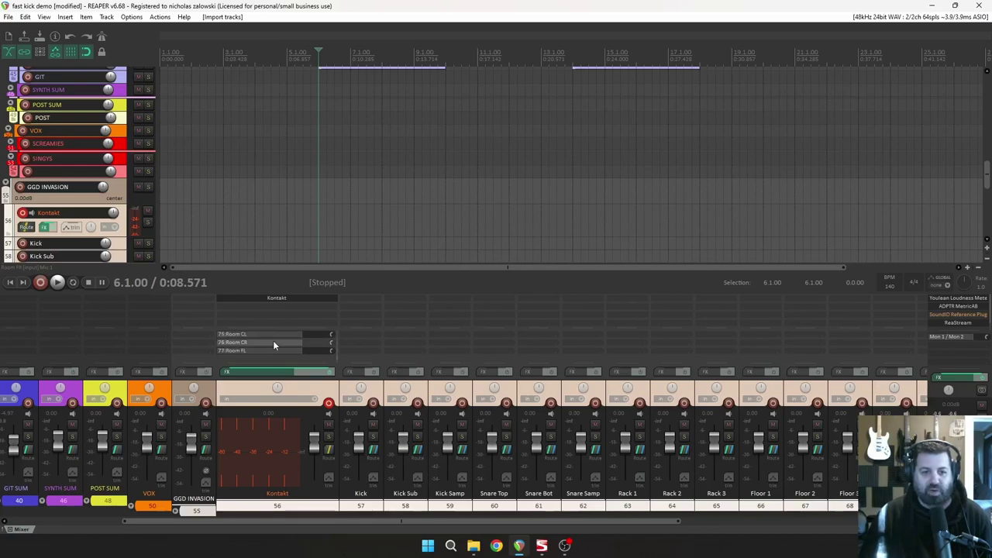
scroll(368, 373, right, 7)
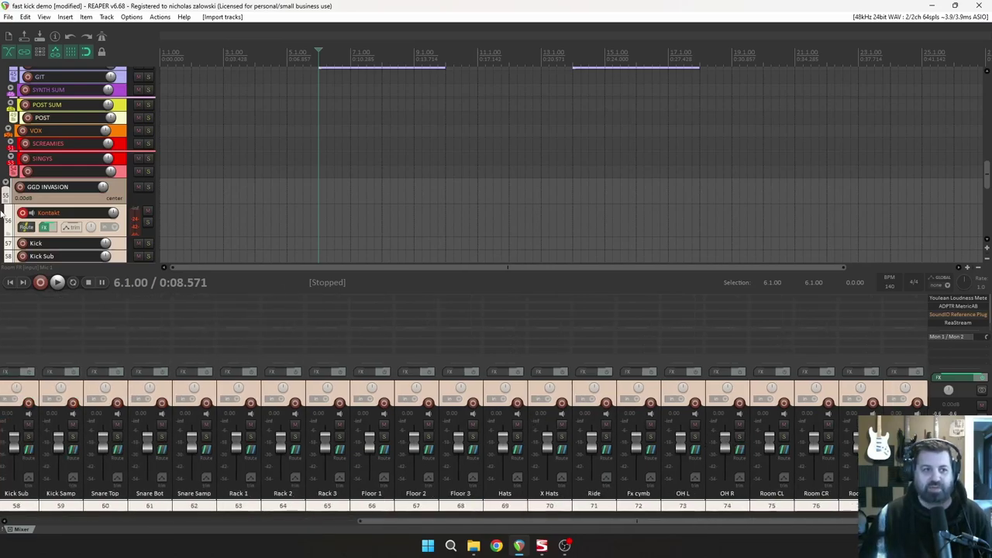
Hide the docker holding the mixer so the full GGD INVASION track list fits on screen
click(43, 17)
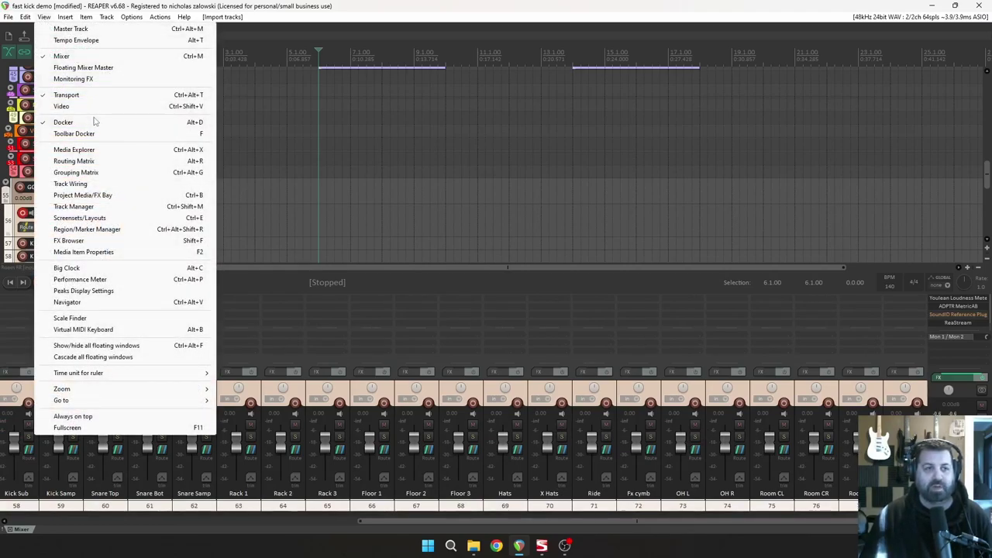
click(95, 123)
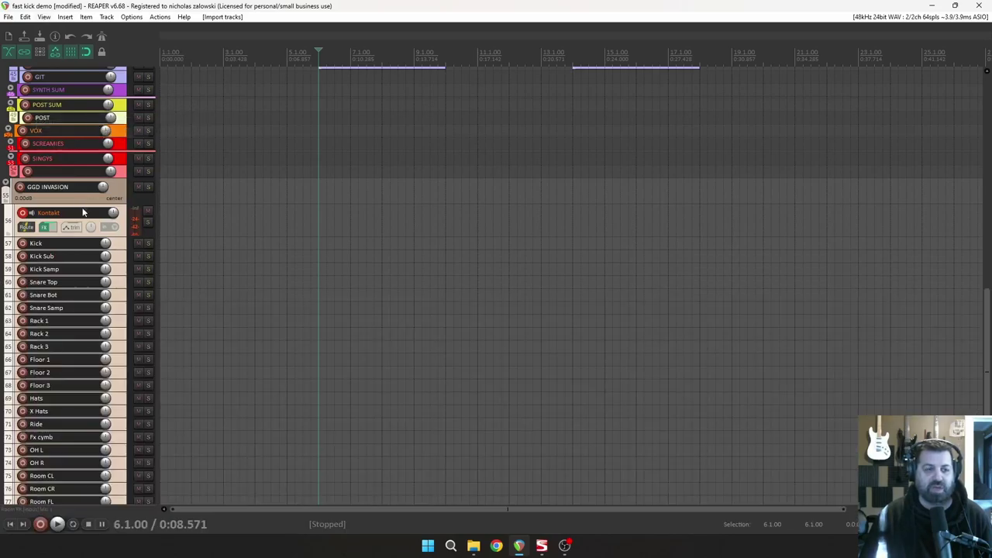
scroll(4, 246, down, 2)
scroll(5, 246, up, 2)
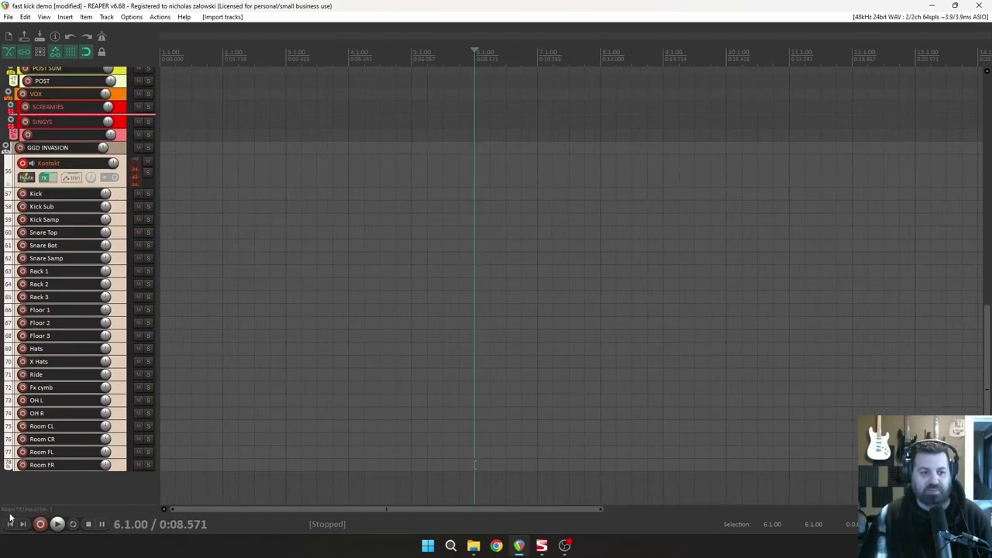
scroll(363, 389, up, 2)
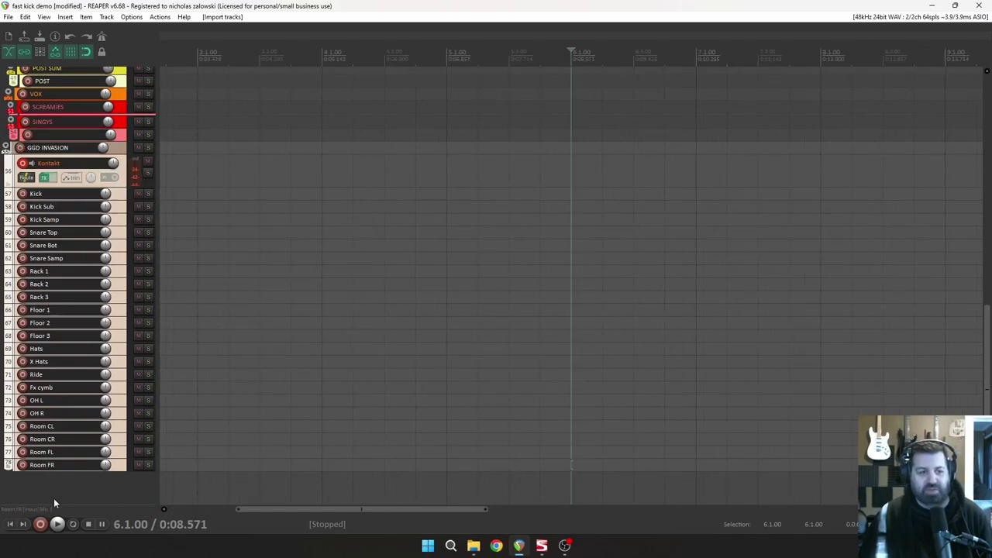
Move the edit cursor to the project start and zoom the timeline out to several hundred bars
click(10, 524)
scroll(249, 385, down, 3)
scroll(250, 385, down, 3)
scroll(457, 234, down, 3)
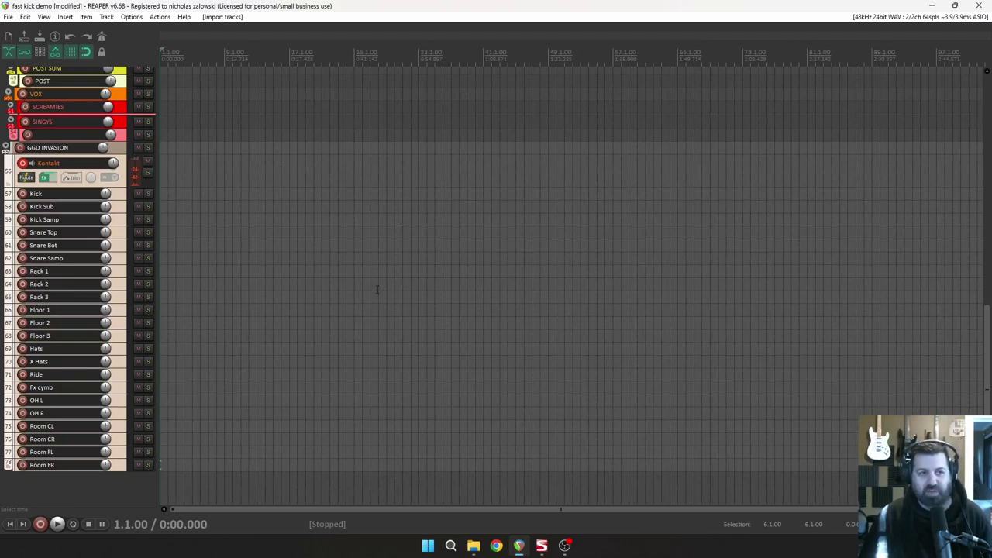
scroll(377, 290, up, 2)
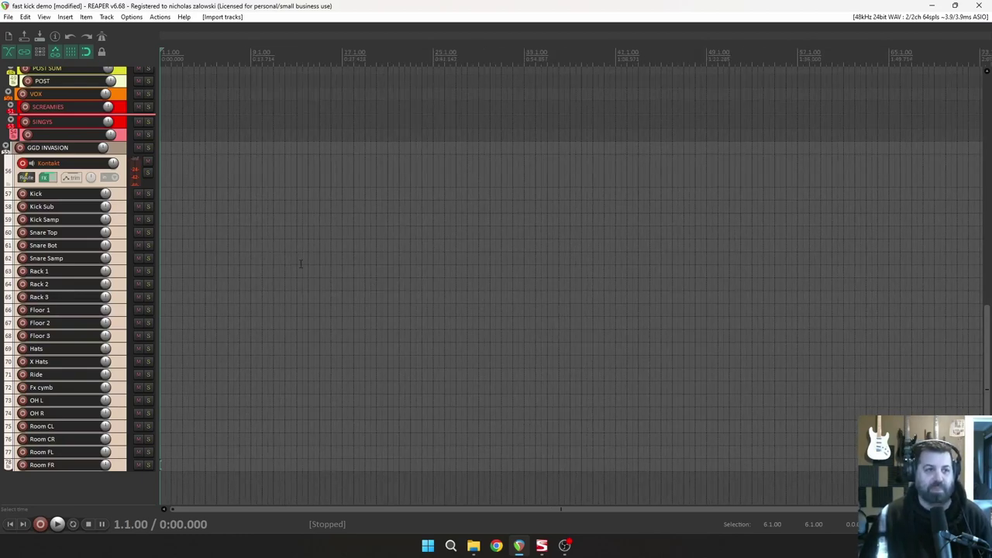
scroll(330, 226, down, 4)
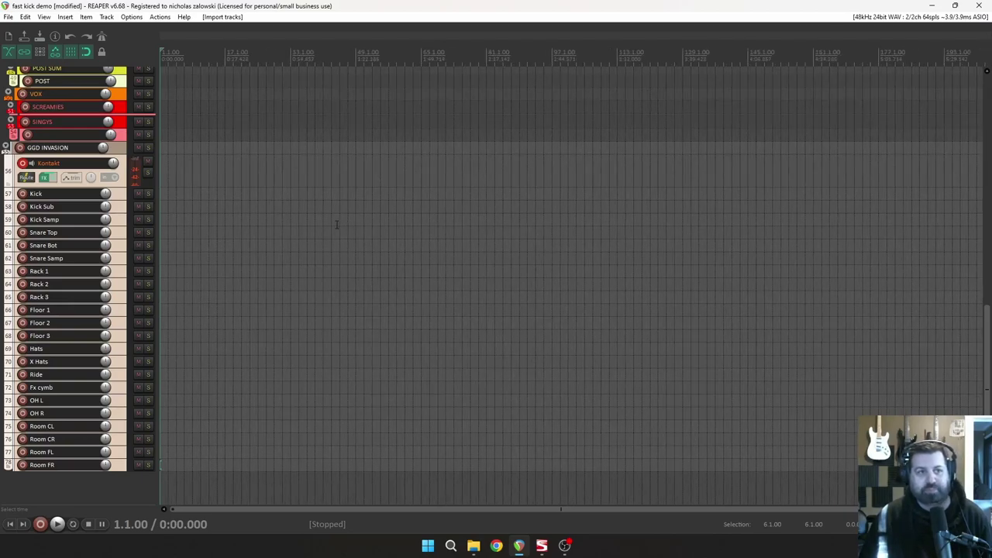
scroll(356, 222, down, 2)
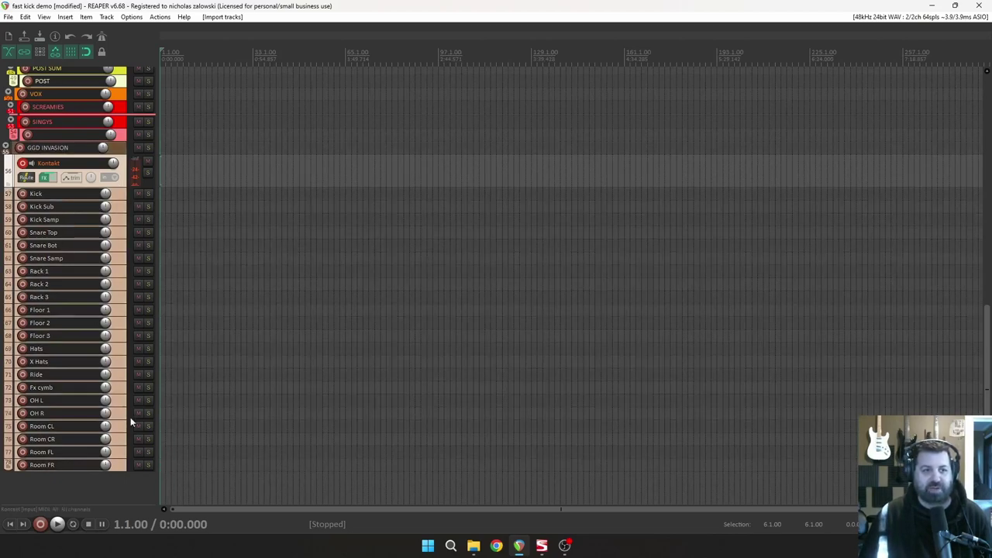
Select all tracks from Kontakt through Room FR and examine the render and freeze options for them
shift+click(116, 468)
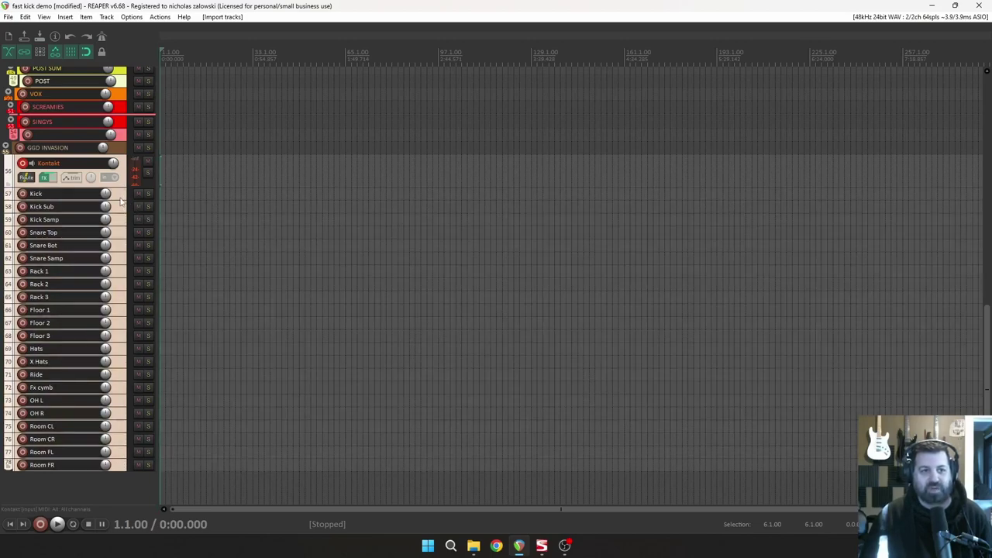
right_click(121, 200)
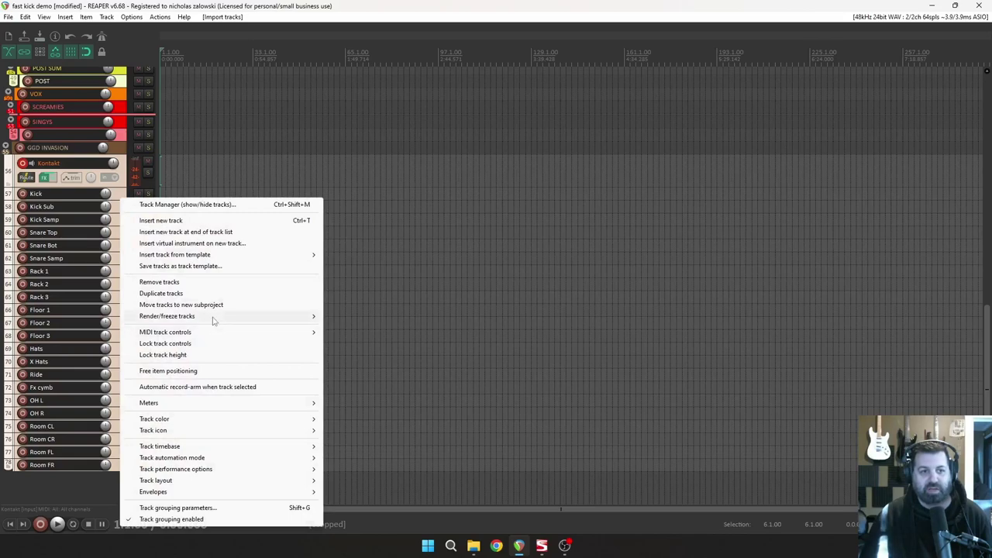
mouse_move(214, 321)
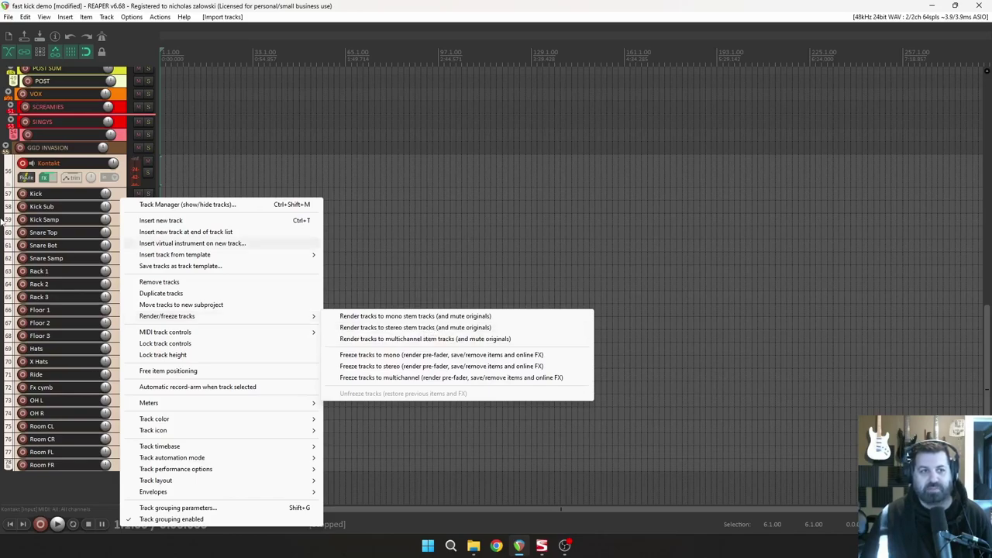
click(3, 234)
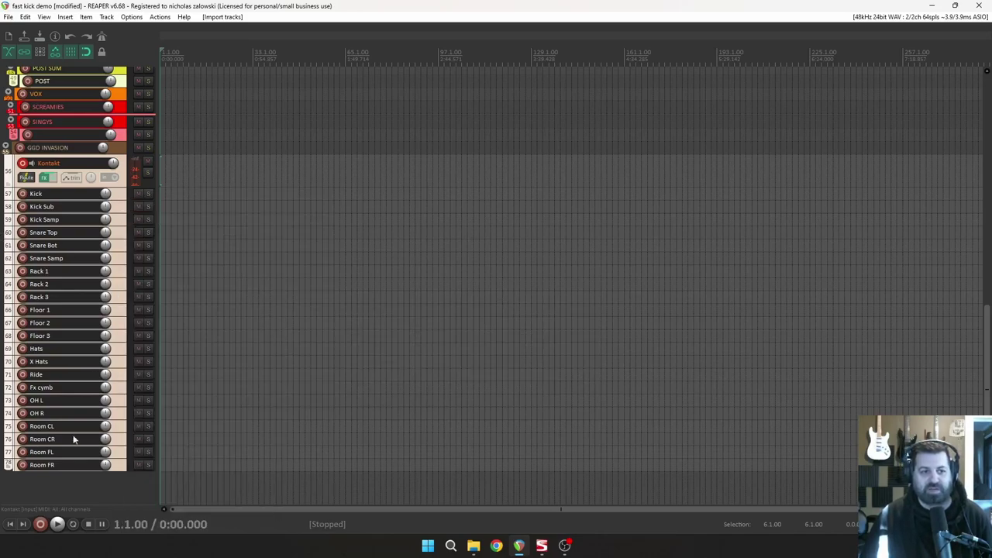
Clear the drum output track selection and select only the tom tracks from Rack 1 through Floor 3
click(71, 492)
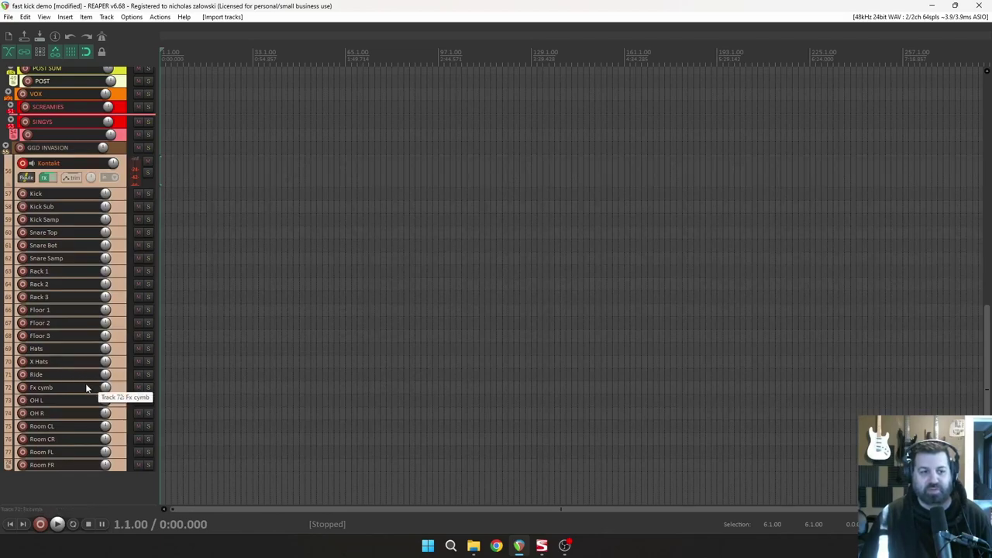
click(124, 388)
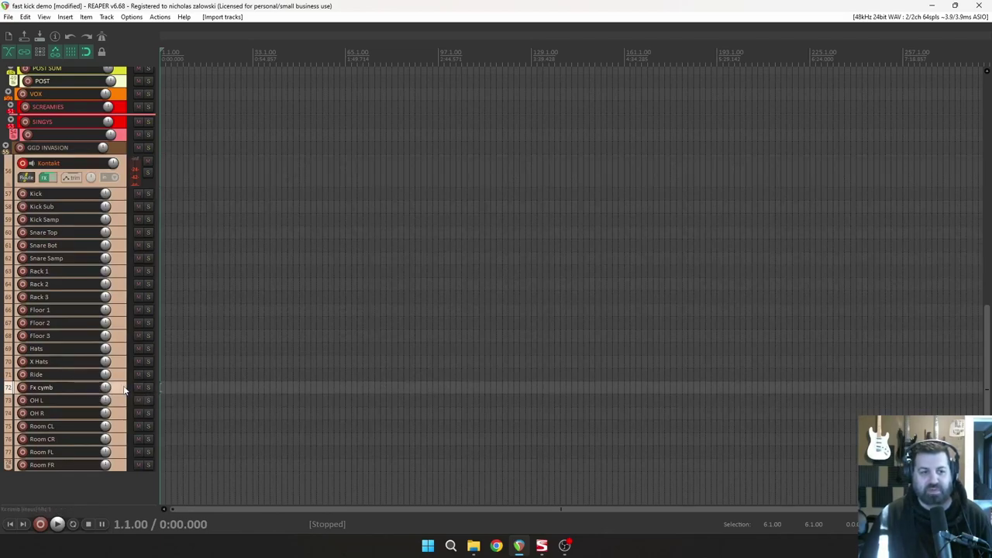
click(126, 376)
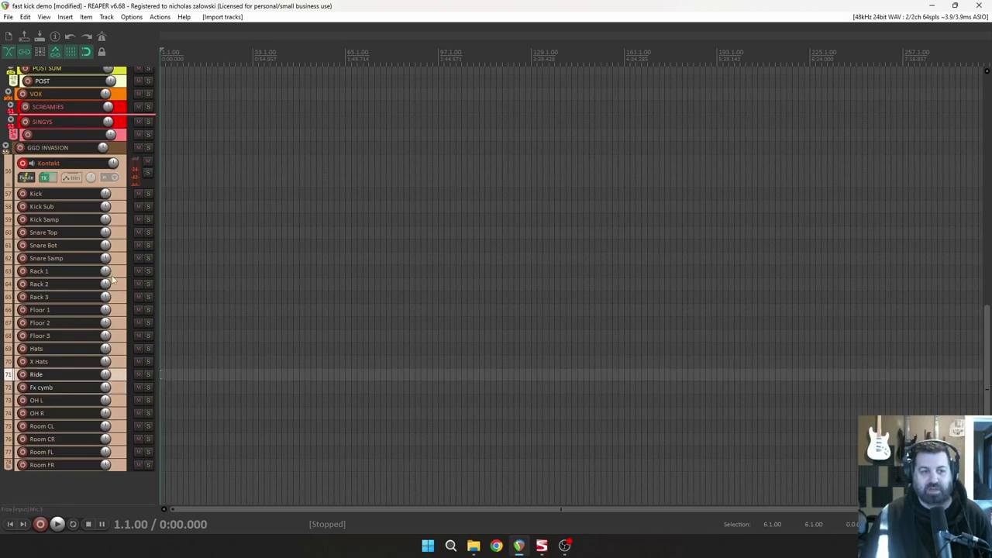
click(120, 312)
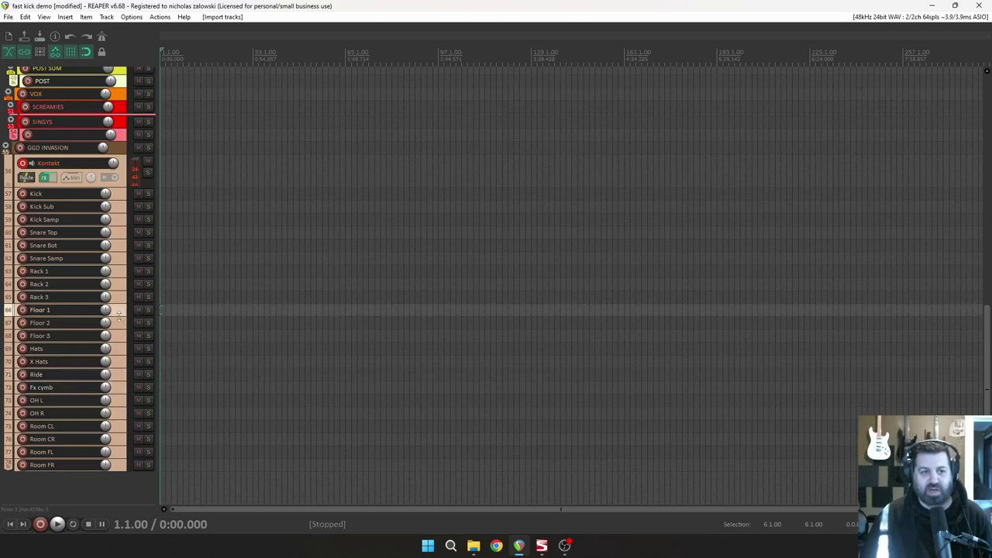
click(120, 337)
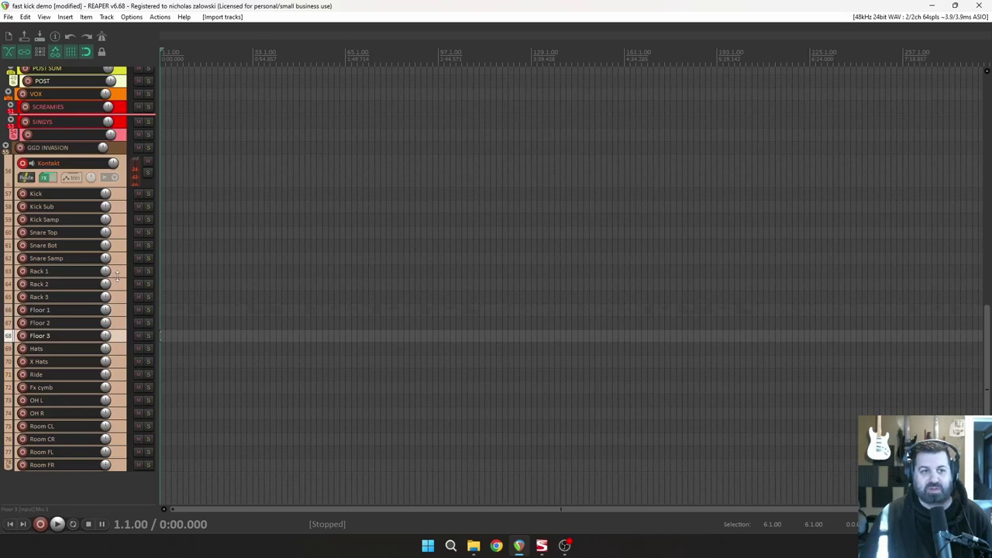
shift+click(121, 276)
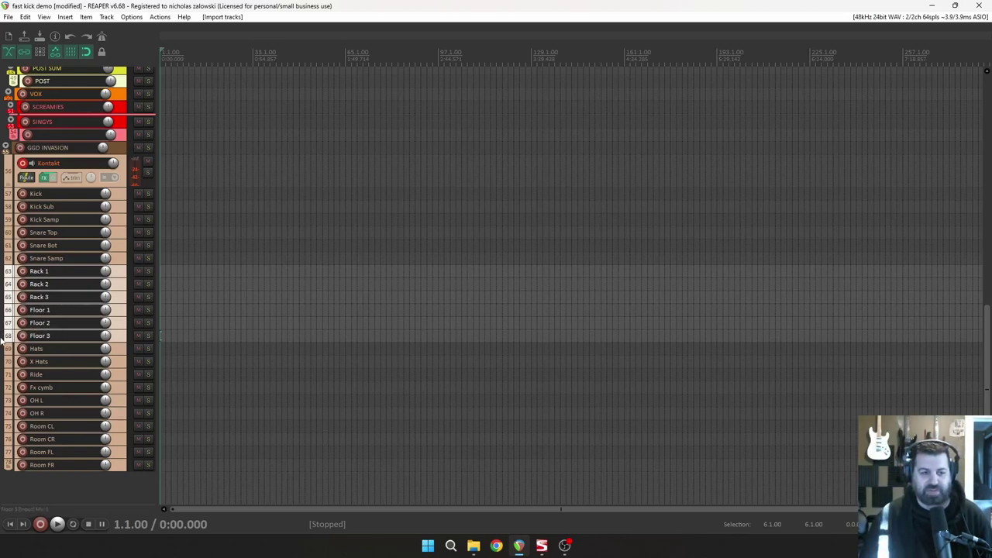
Set the take channel mode of the OH L, OH R and all Room stem items to Mono (downmix)
scroll(3, 329, up, 15)
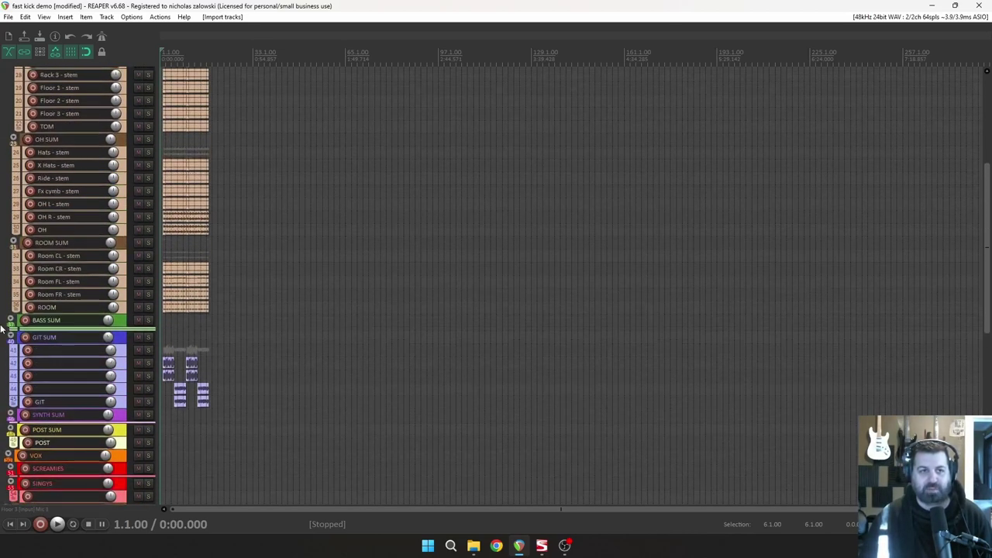
scroll(3, 315, down, 2)
scroll(182, 249, up, 5)
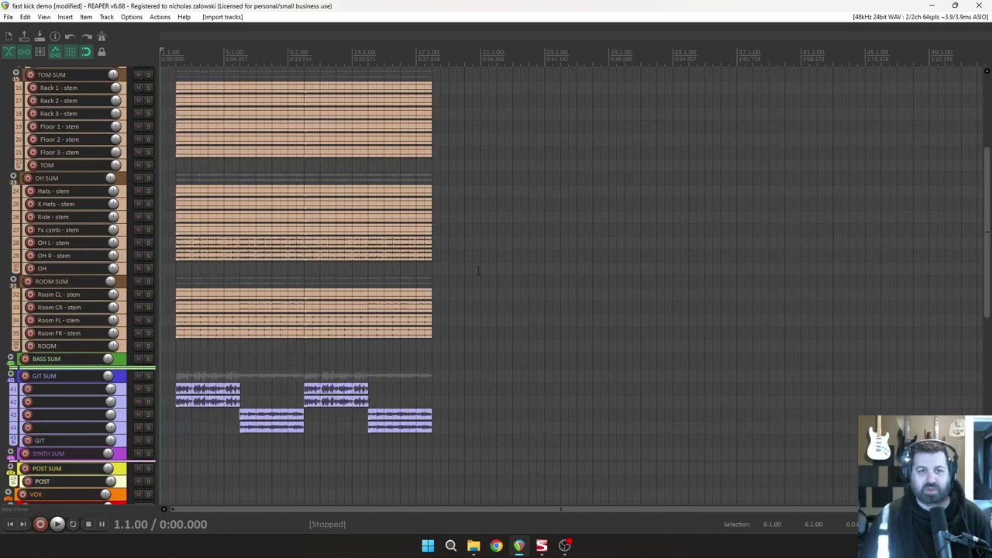
drag(174, 246, 175, 248)
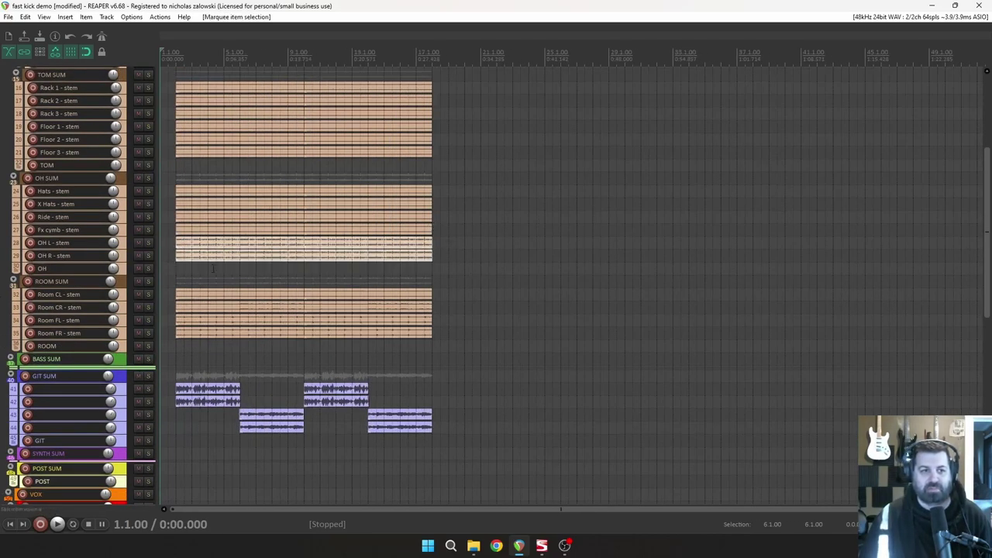
drag(461, 349, 166, 242)
right_click(205, 247)
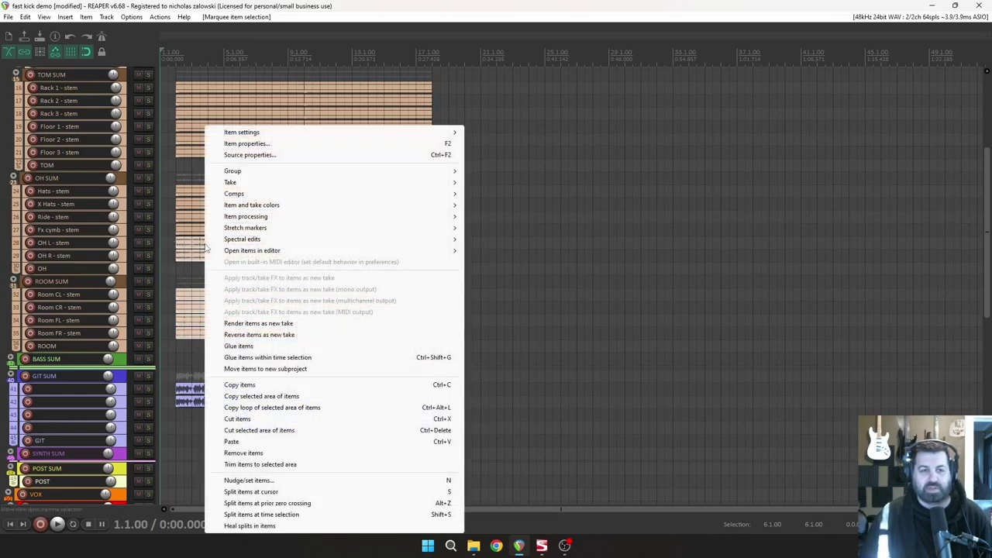
mouse_move(319, 136)
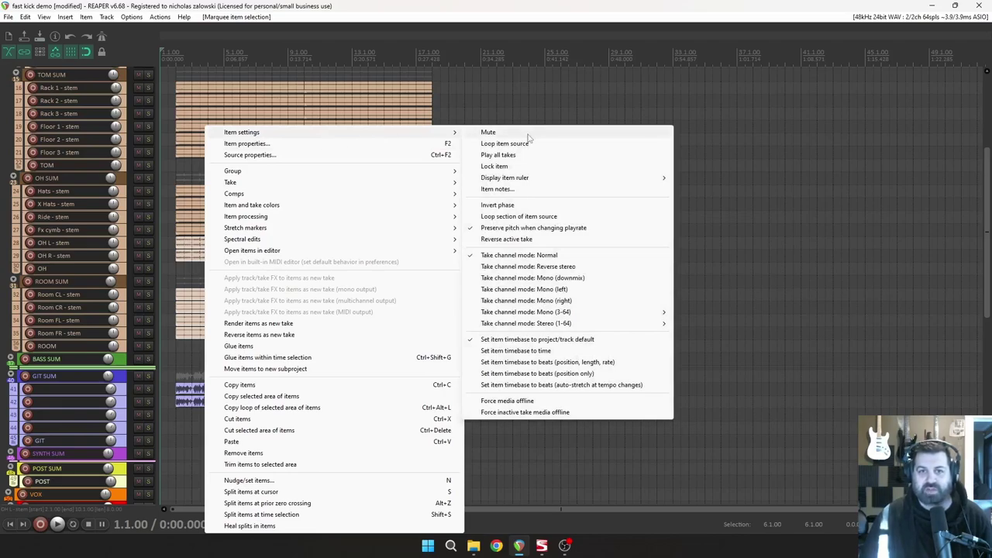
click(579, 279)
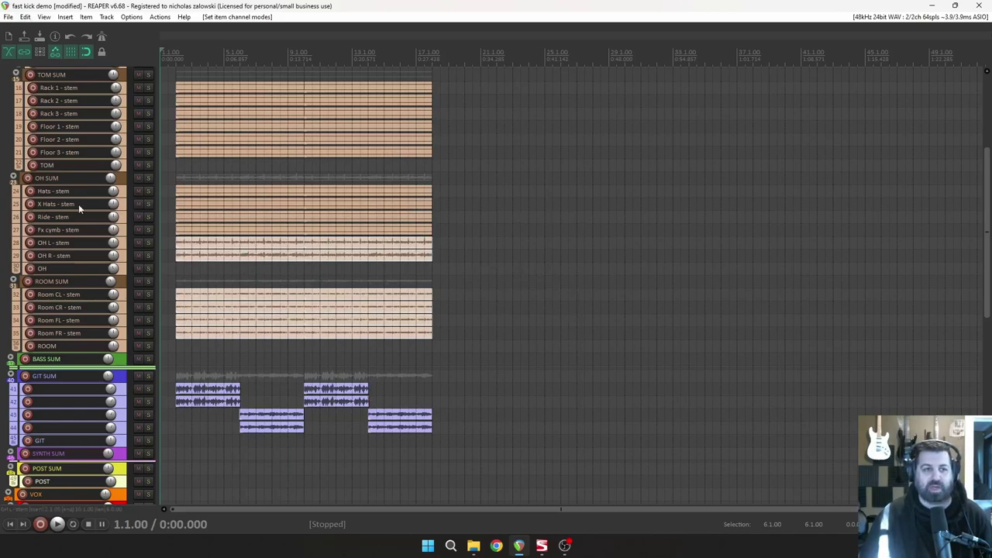
Examine how the rendered drum stems are organized under the kick, snare, tom, overhead and room sum folders
scroll(82, 199, up, 4)
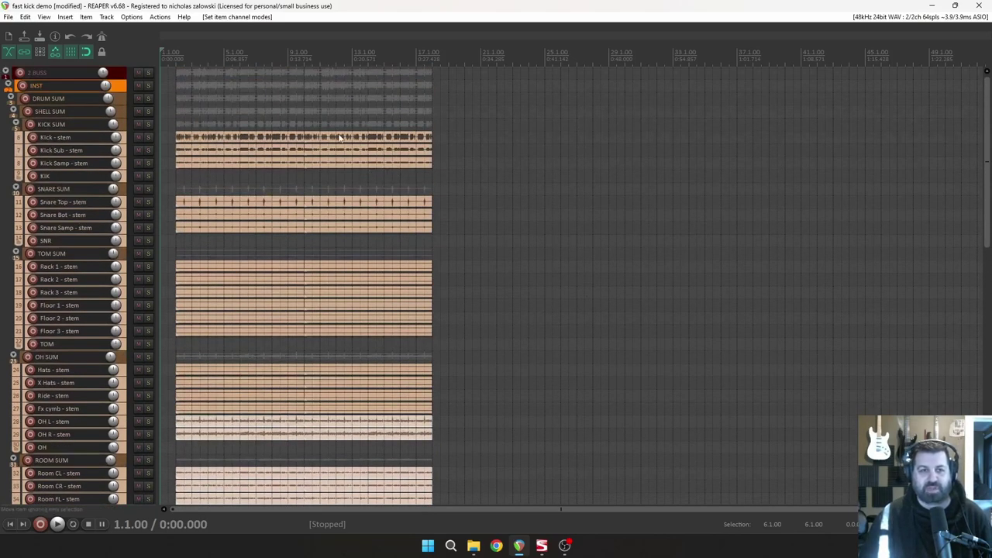
click(16, 124)
click(16, 124)
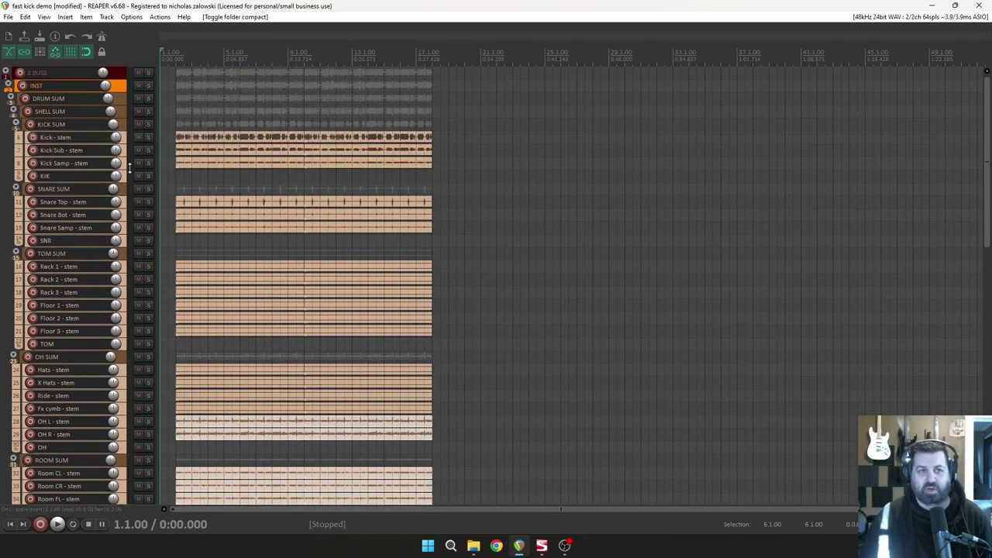
scroll(129, 166, down, 1)
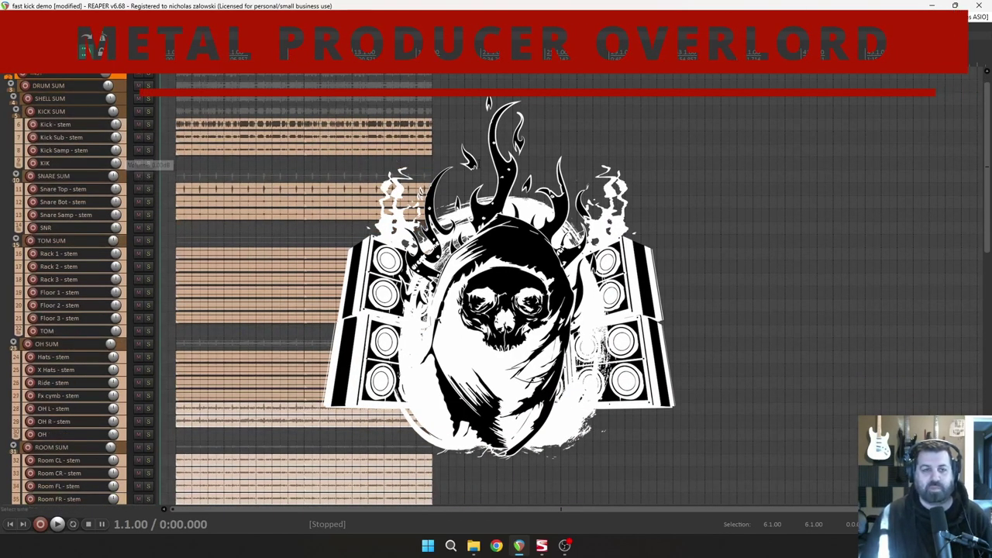
scroll(542, 166, up, 3)
scroll(629, 167, down, 1)
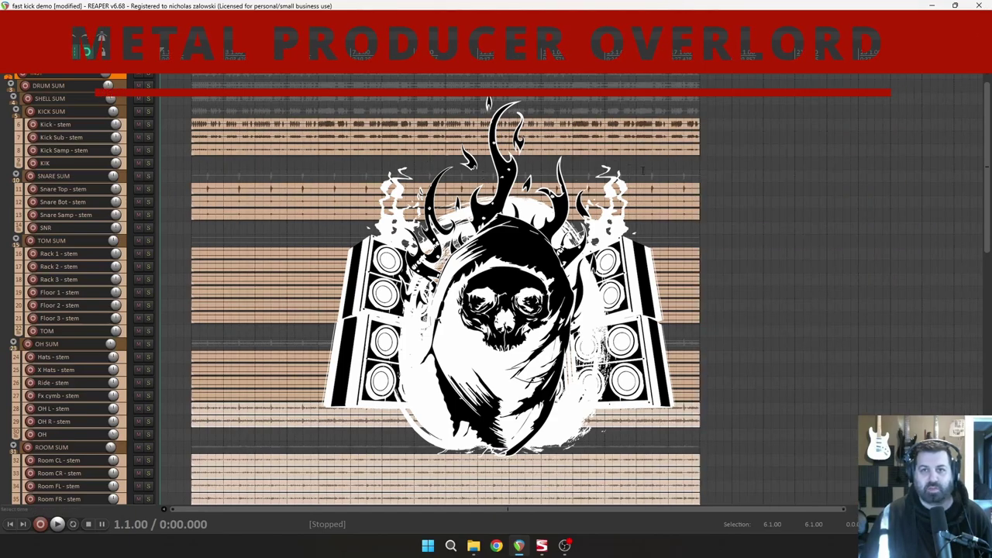
scroll(627, 168, down, 2)
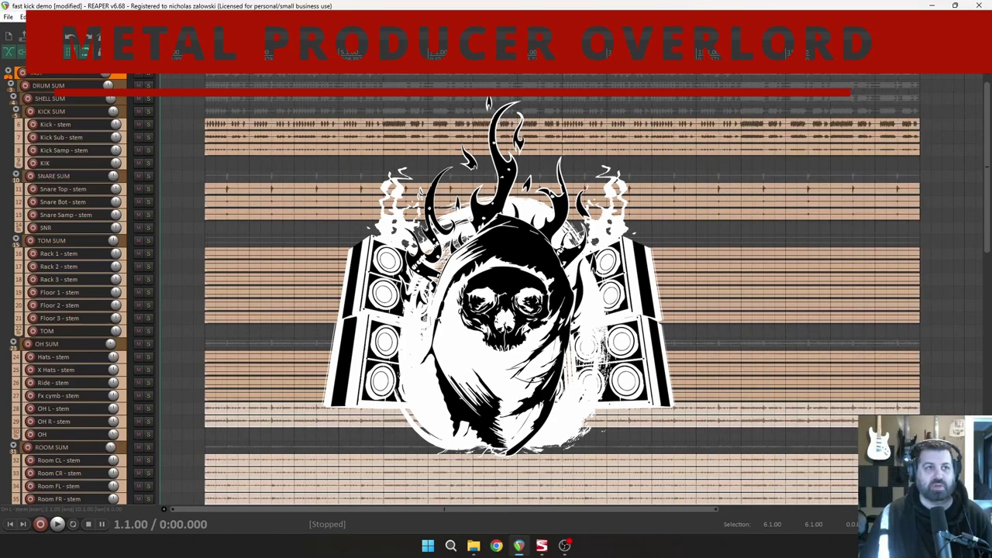
scroll(172, 273, down, 5)
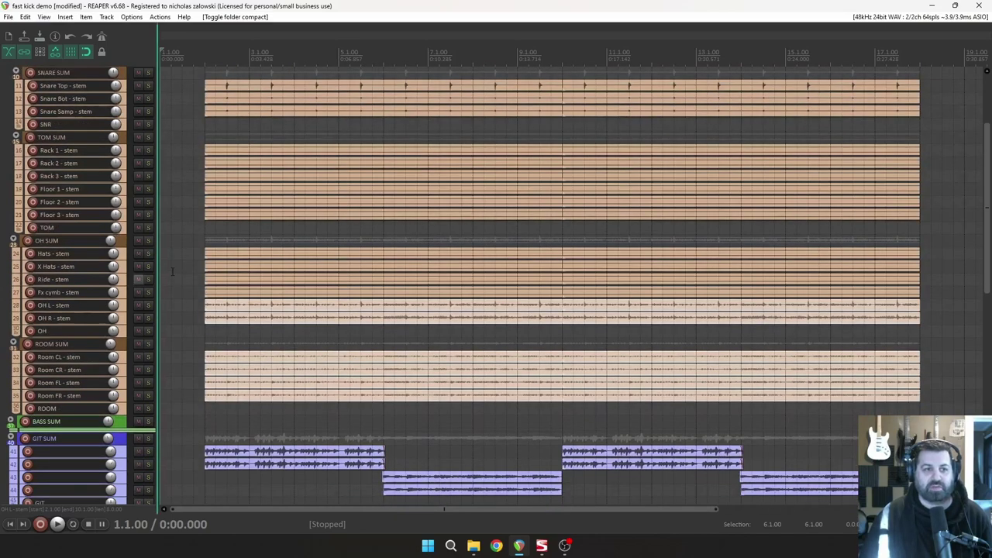
scroll(54, 245, up, 5)
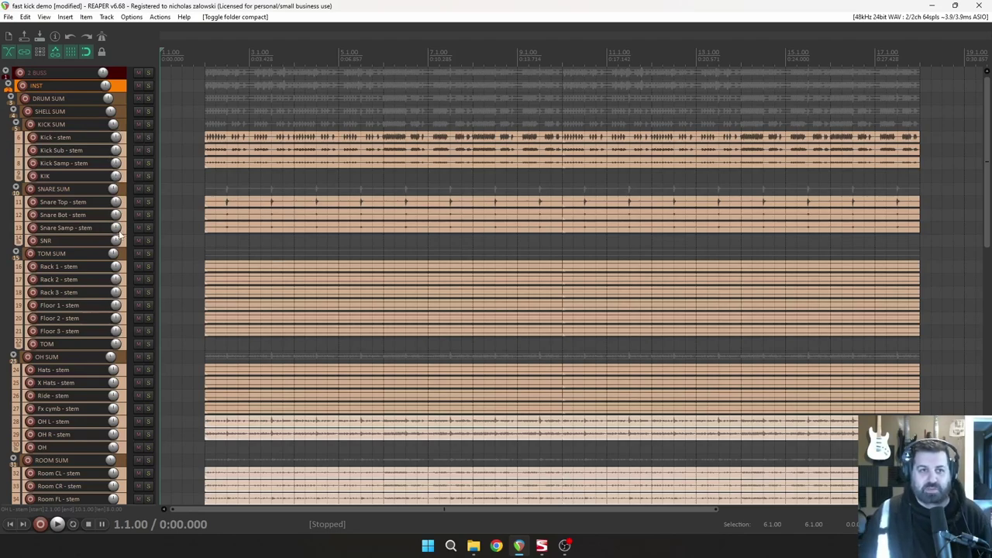
scroll(350, 216, down, 5)
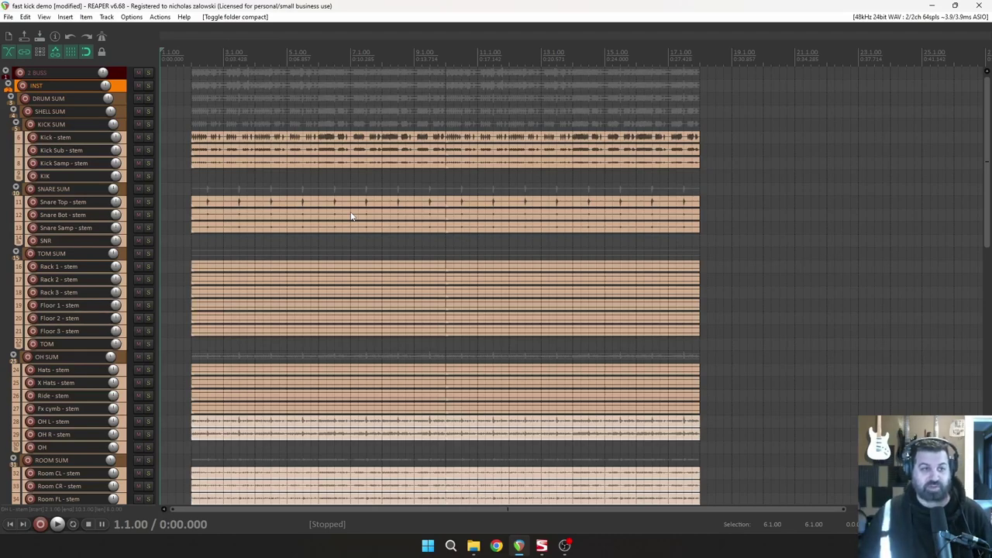
click(127, 143)
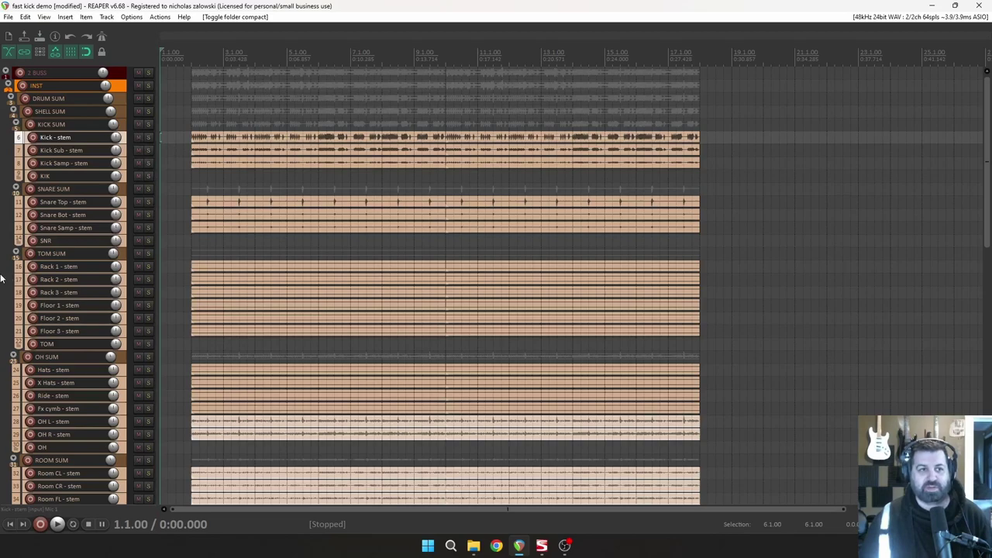
Show the docker again so the mixer is visible below the arrangement
scroll(2, 300, down, 5)
scroll(1, 318, down, 1)
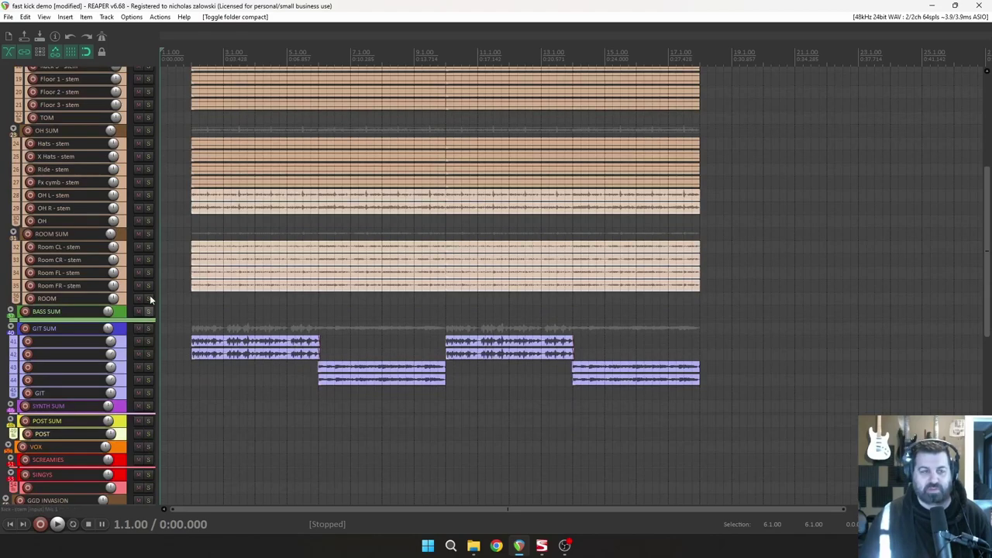
click(44, 16)
mouse_move(29, 18)
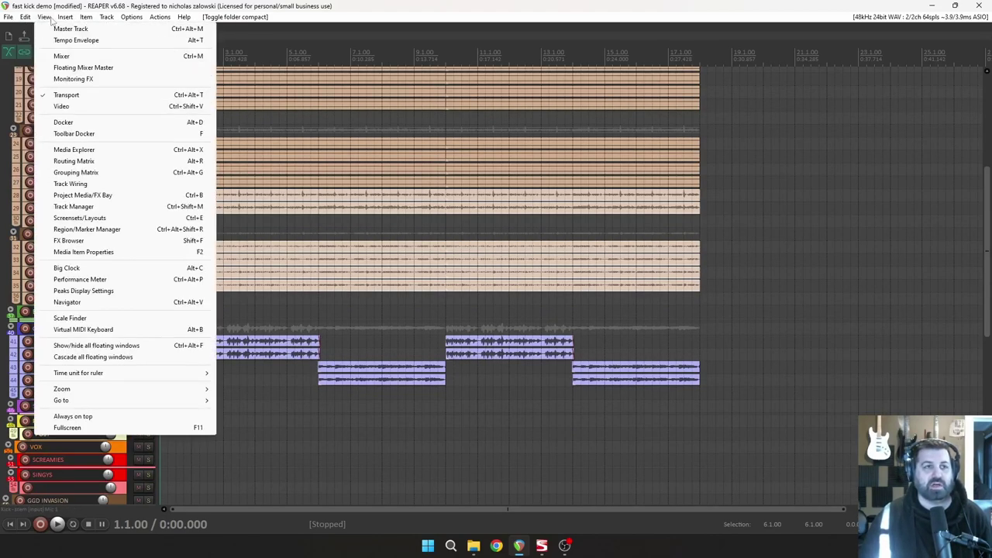
mouse_move(80, 23)
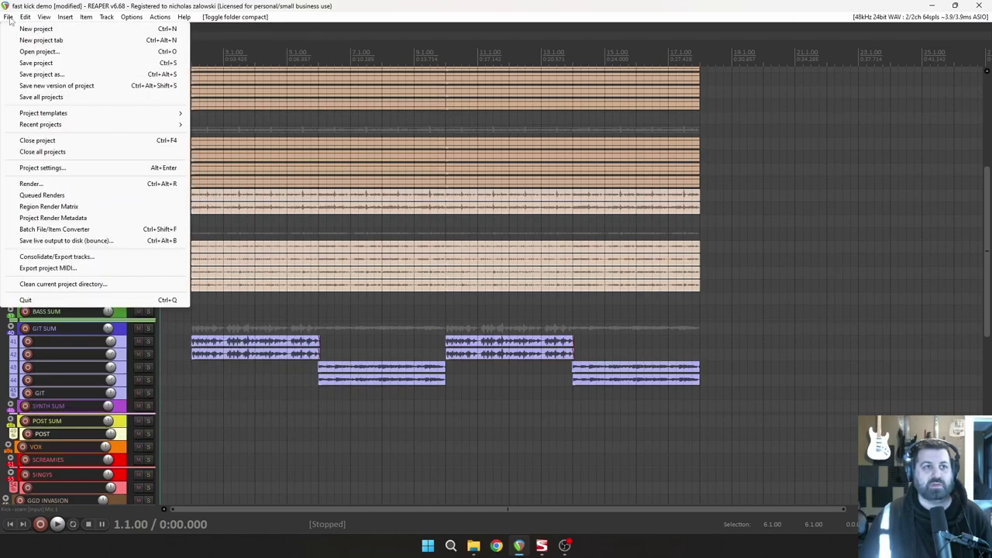
click(44, 17)
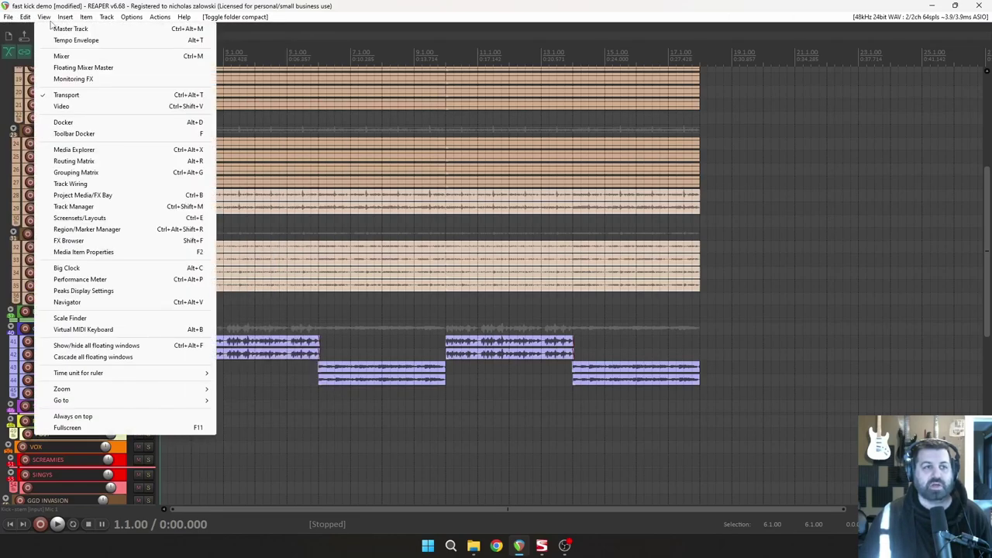
click(82, 126)
Remove the GGD INVASION folder with its Kontakt and drum output tracks from the project
drag(508, 521, 175, 513)
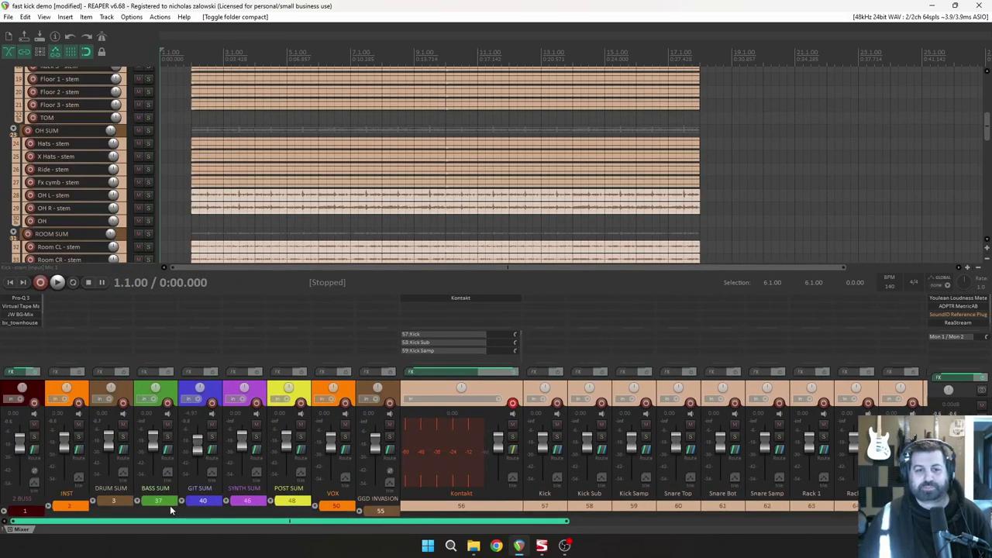
right_click(394, 515)
click(447, 271)
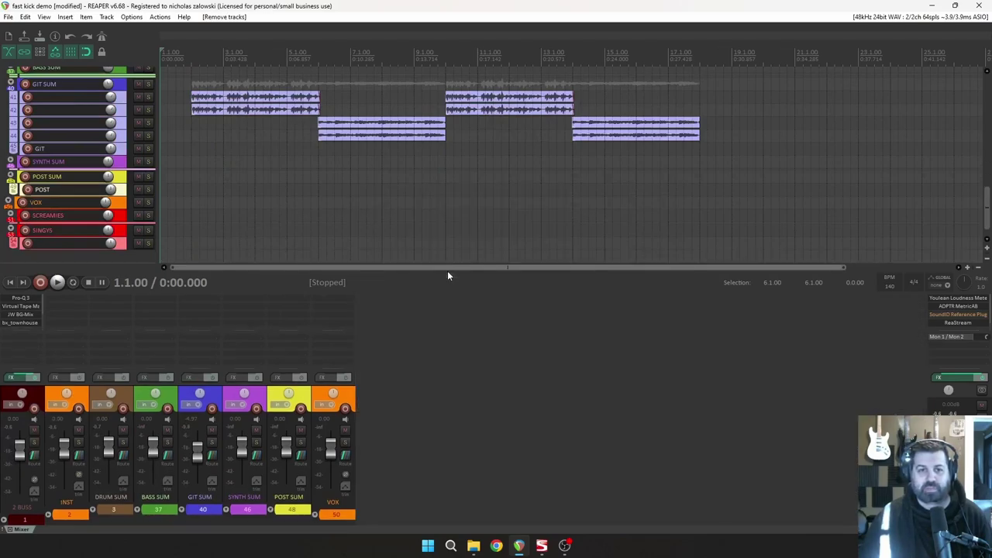
Expand the DRUM SUM and KICK SUM folders in the mixer and remove the Kick Sub and Kick Samp stem tracks
click(91, 510)
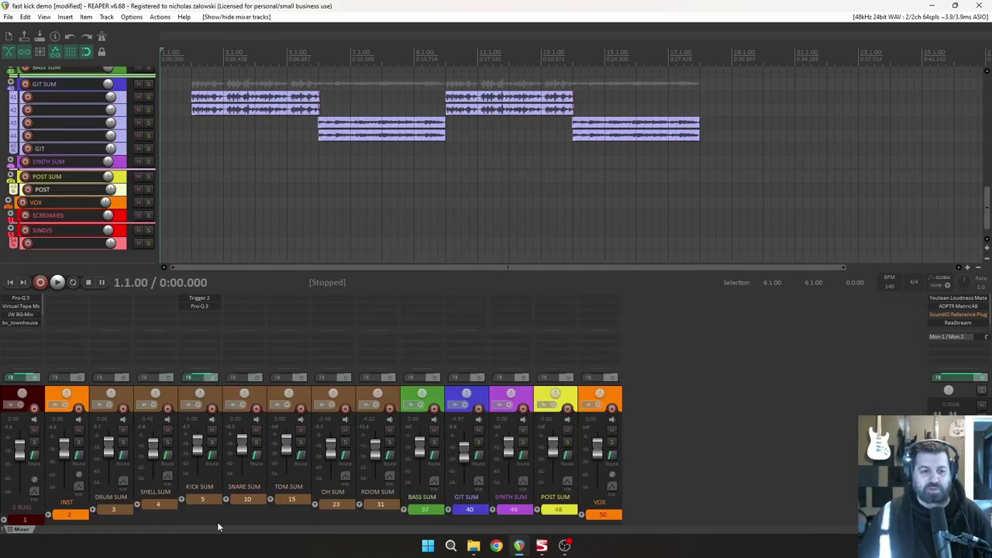
click(182, 501)
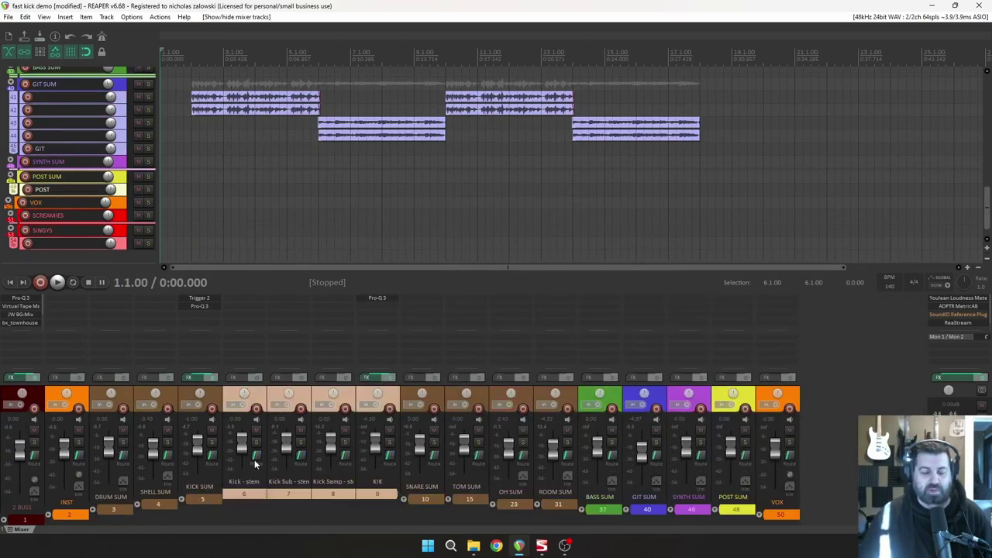
click(289, 493)
shift+click(333, 494)
right_click(311, 495)
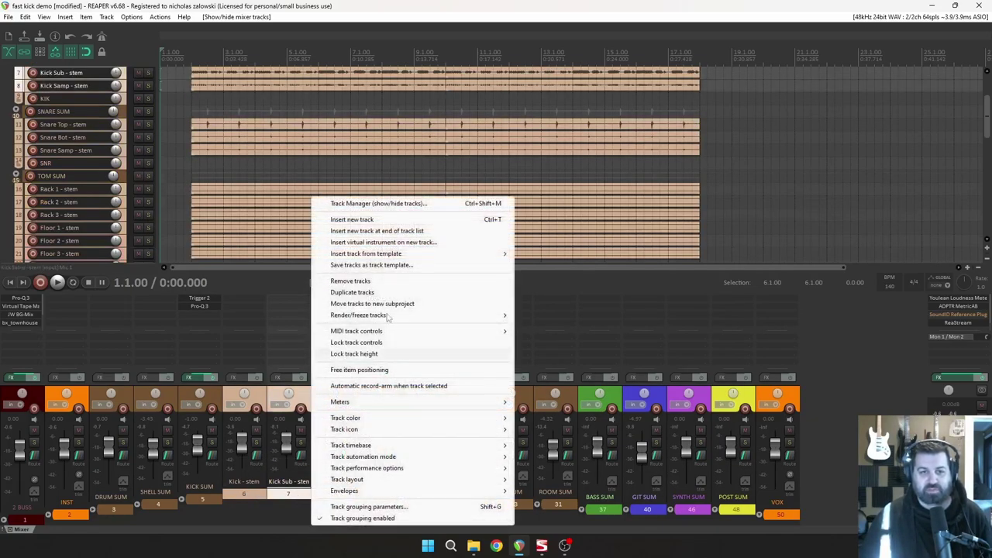
click(396, 281)
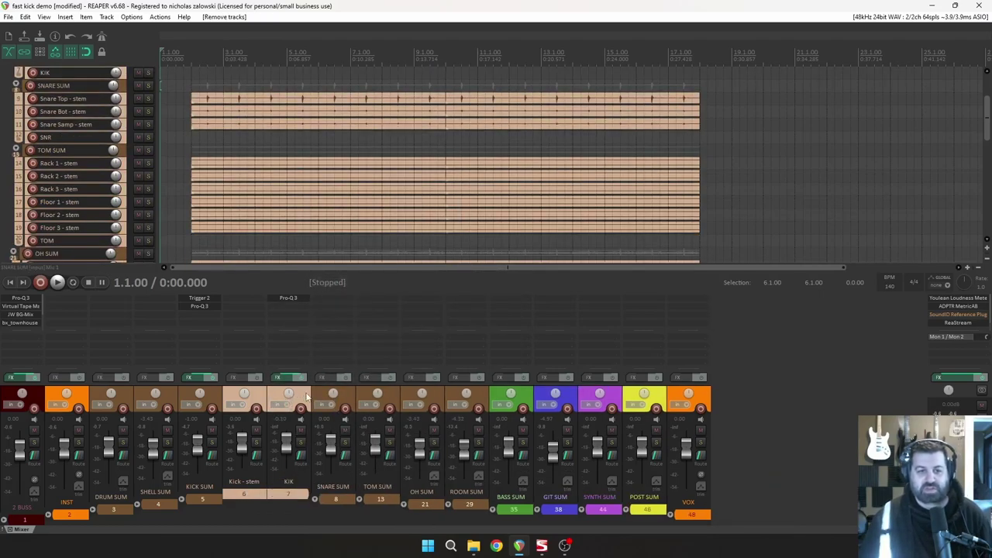
View the Pro-Q 3 equalizer on the KIK track and close its window
click(305, 396)
click(300, 298)
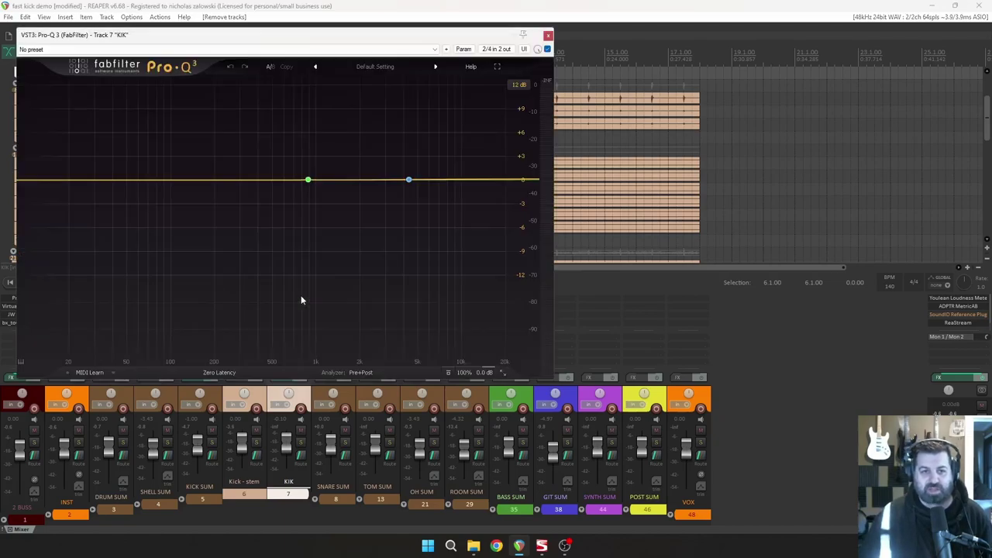
click(550, 34)
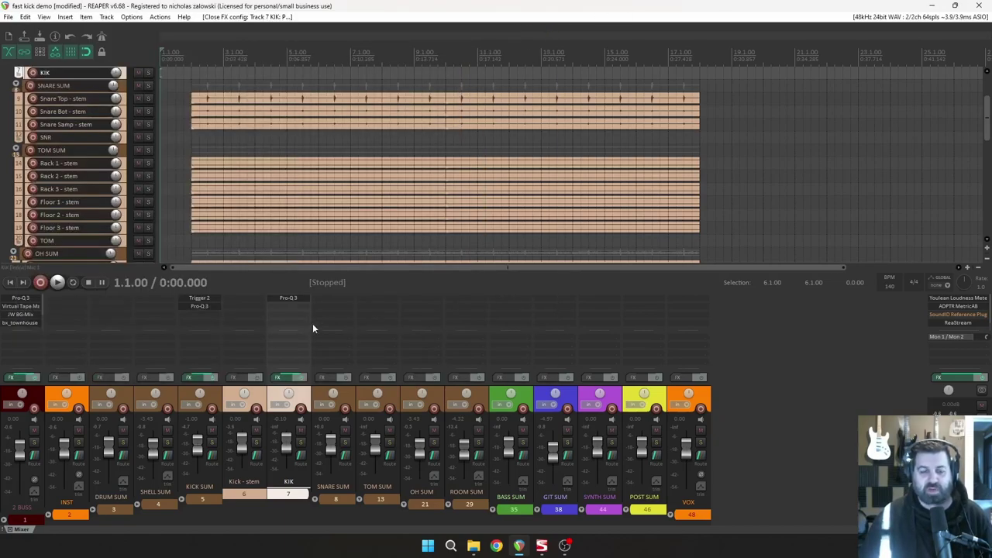
drag(292, 298, 245, 299)
key(space)
alt+click(257, 298)
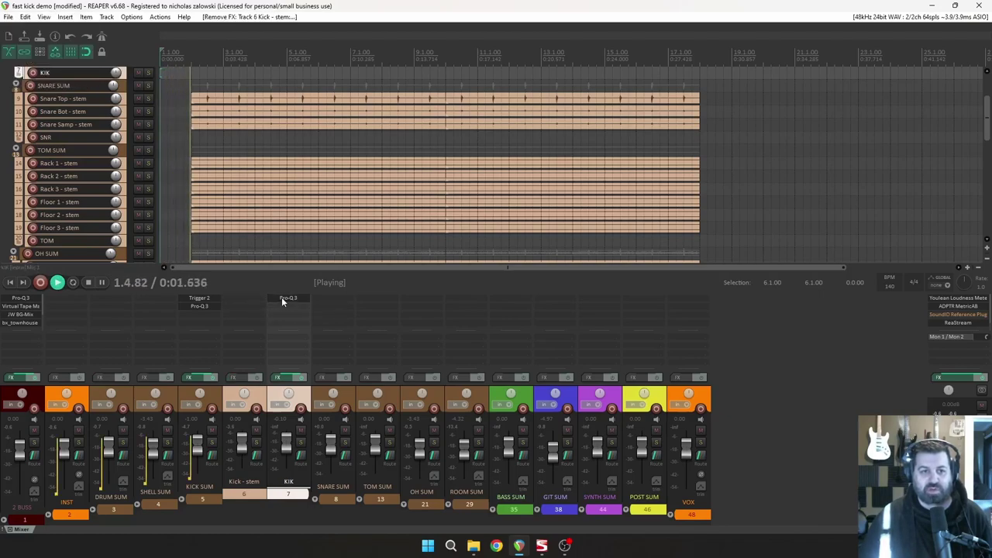
Check the KIK track's Pro-Q 3 equalizer once more, stop playback and close the plug-in window
click(280, 299)
key(space)
click(550, 34)
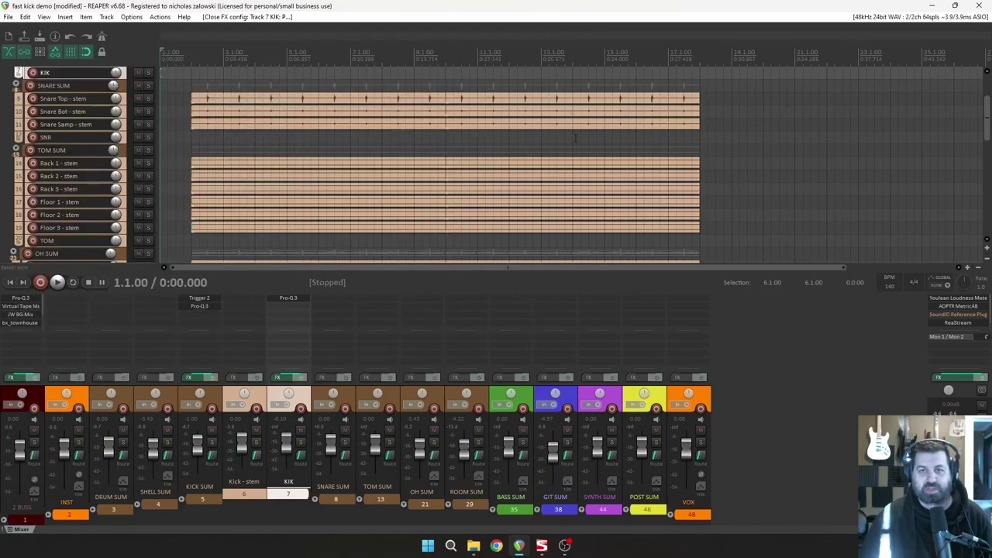
Place the edit cursor at 6.1.00, at the start of the fast kick run on the Kick stem
scroll(497, 171, up, 4)
scroll(482, 178, down, 2)
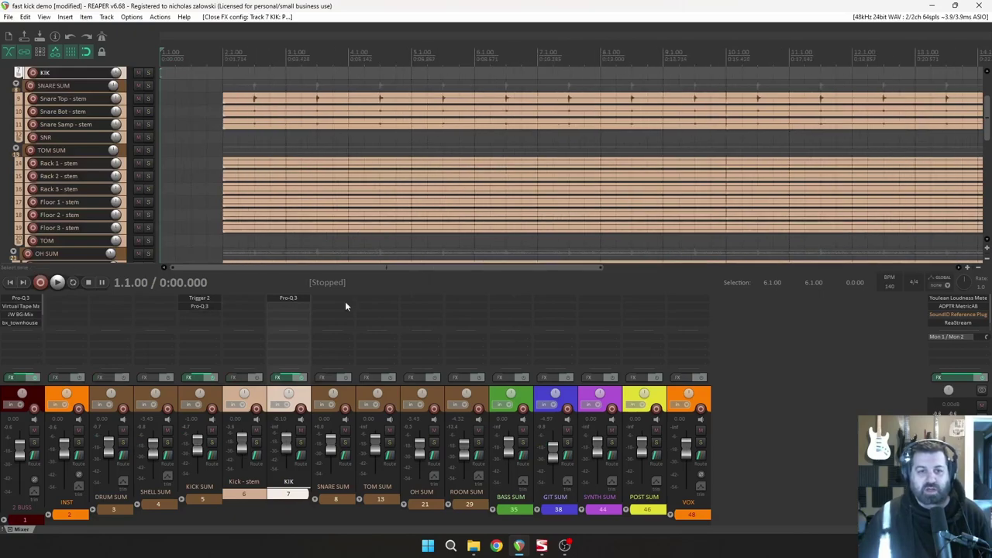
scroll(12, 264, up, 3)
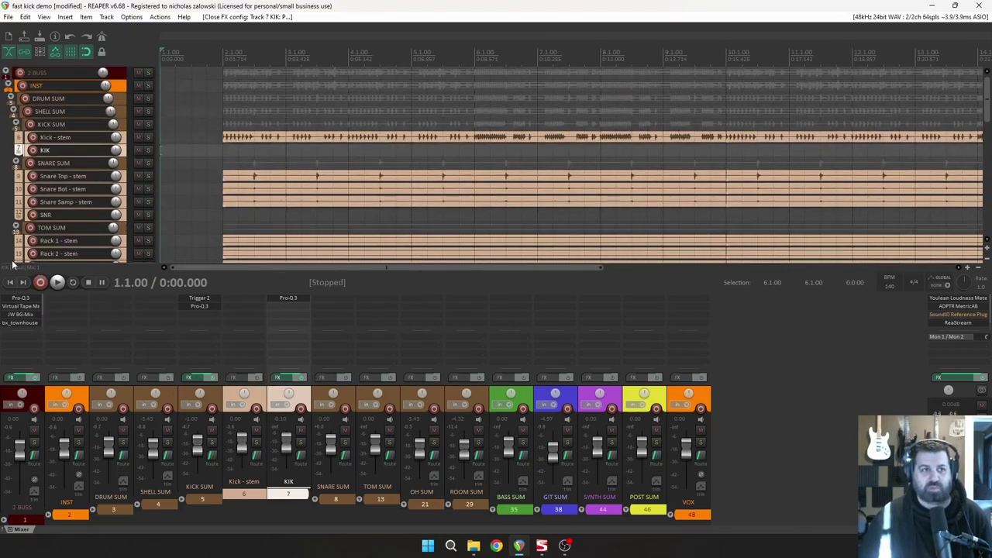
scroll(391, 155, up, 3)
scroll(390, 156, down, 8)
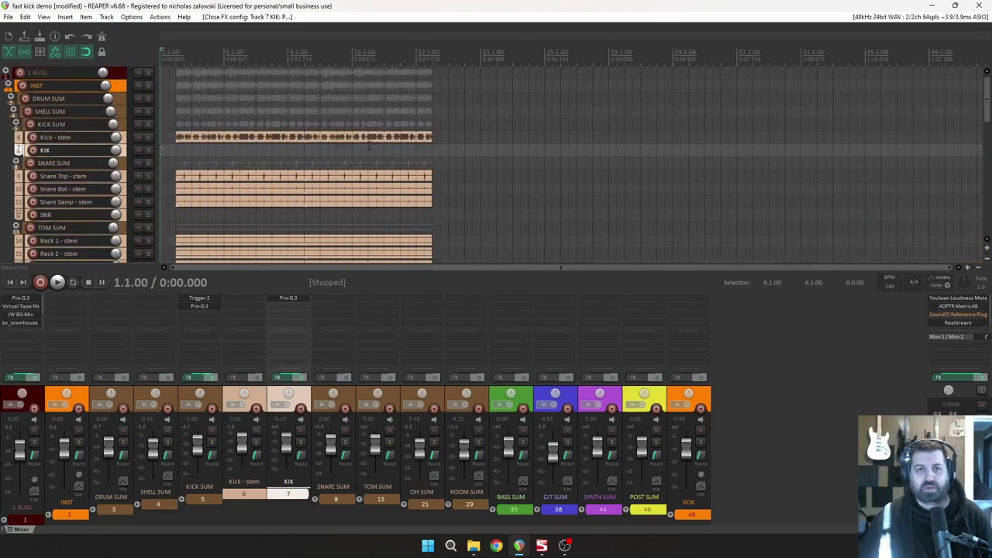
click(506, 150)
scroll(506, 150, up, 5)
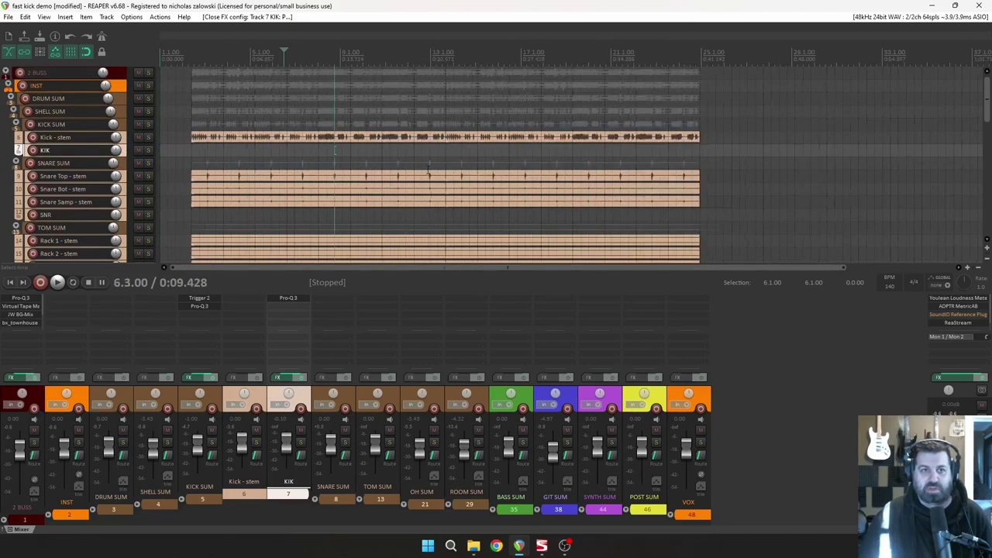
key(Left)
scroll(638, 192, down, 2)
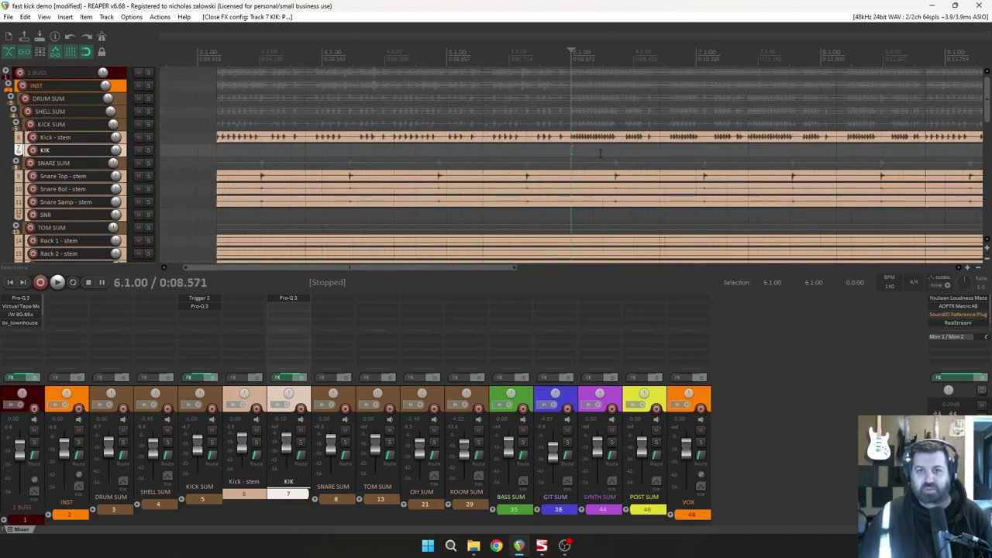
Make a time selection over the fast kick run from 6.1.00 to 6.3.00
scroll(655, 190, up, 4)
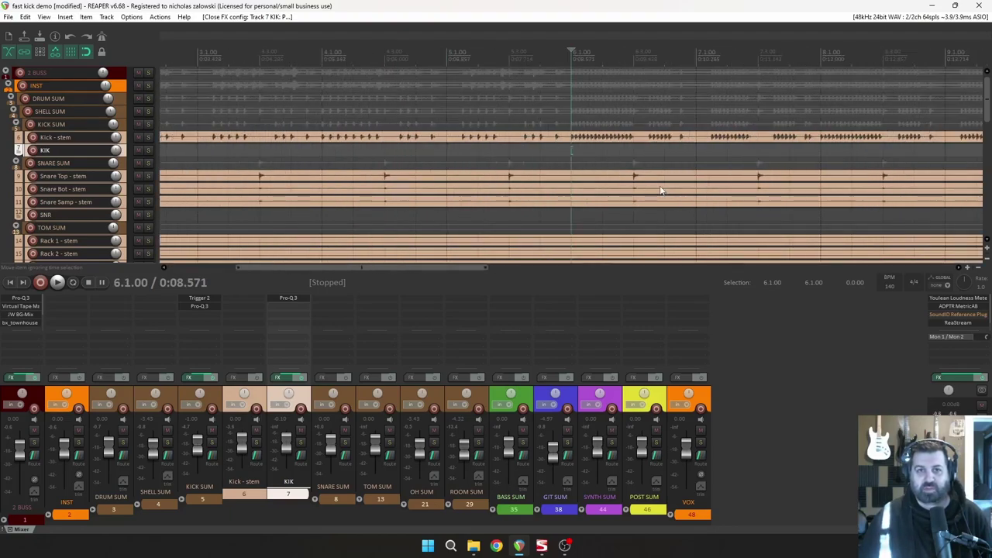
scroll(658, 189, down, 4)
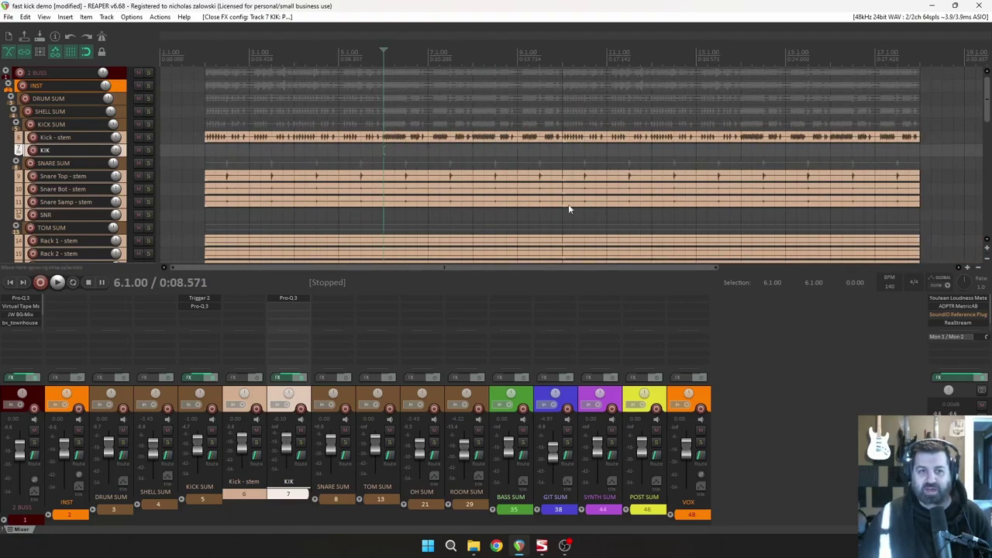
scroll(491, 195, down, 2)
scroll(491, 194, up, 4)
scroll(572, 213, up, 2)
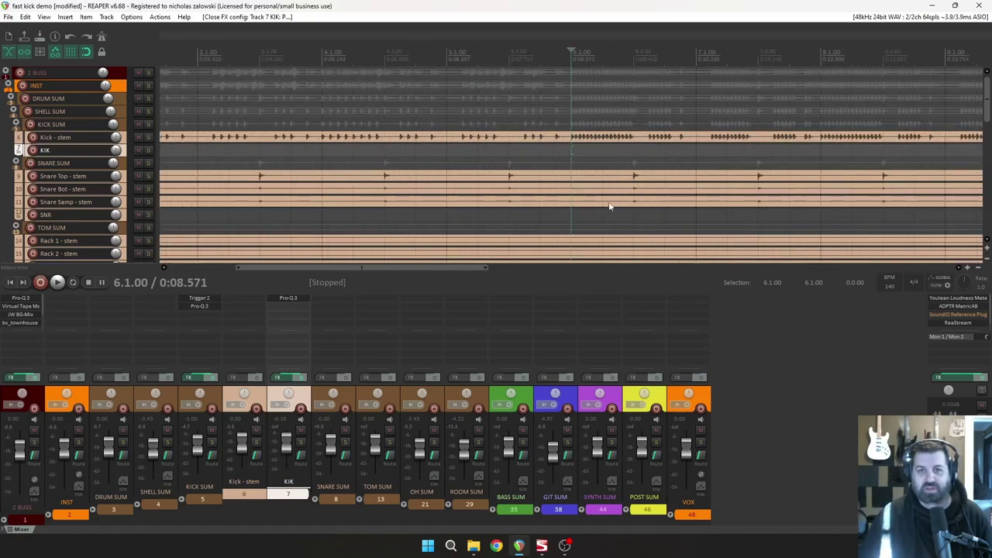
drag(572, 61, 633, 60)
scroll(571, 195, down, 1)
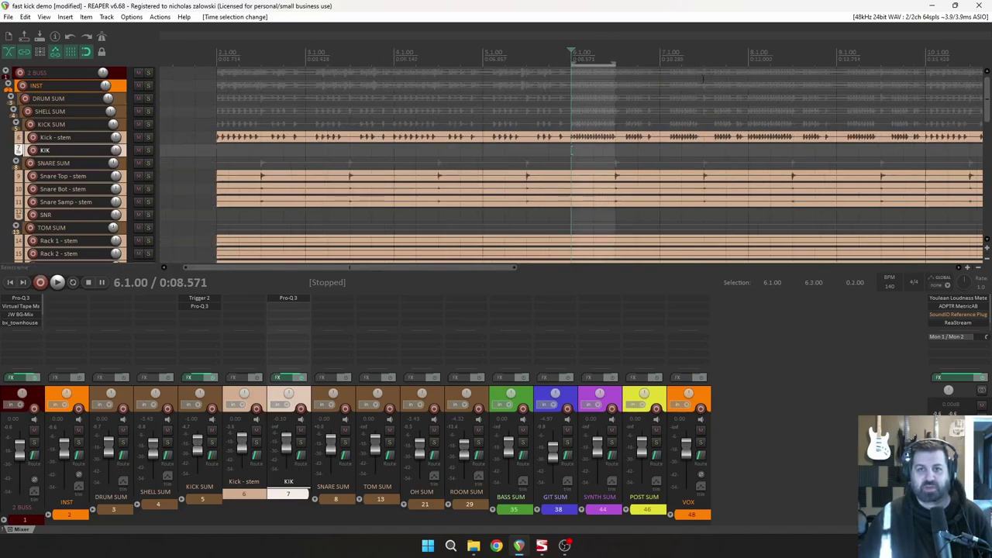
Solo the KICK SUM folder and audition the selected kick passage with repeat turned on
click(148, 124)
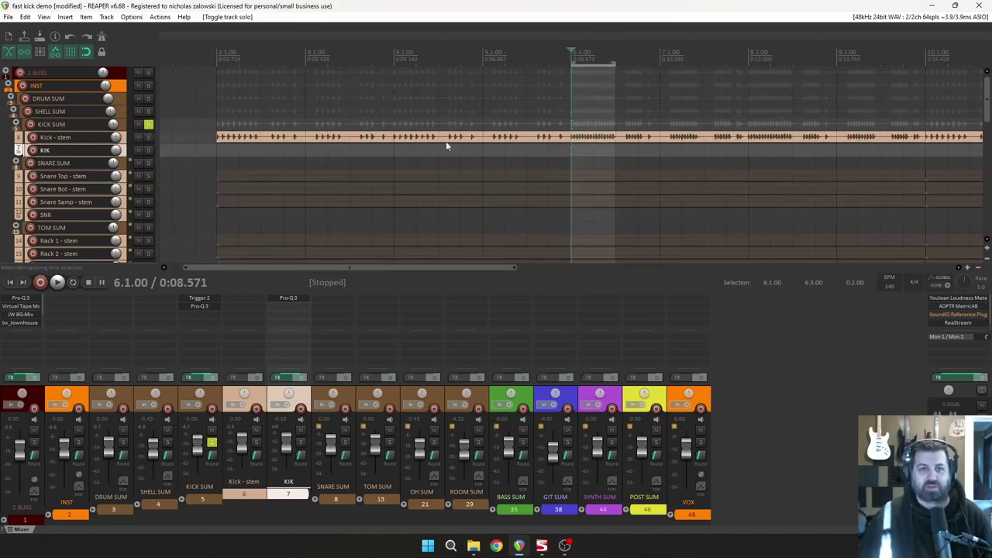
key(space)
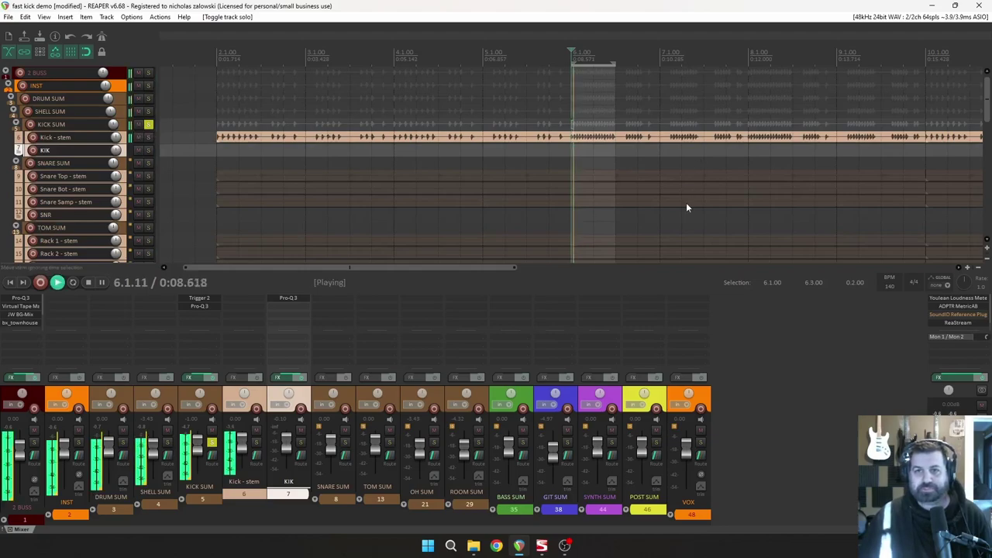
key(space)
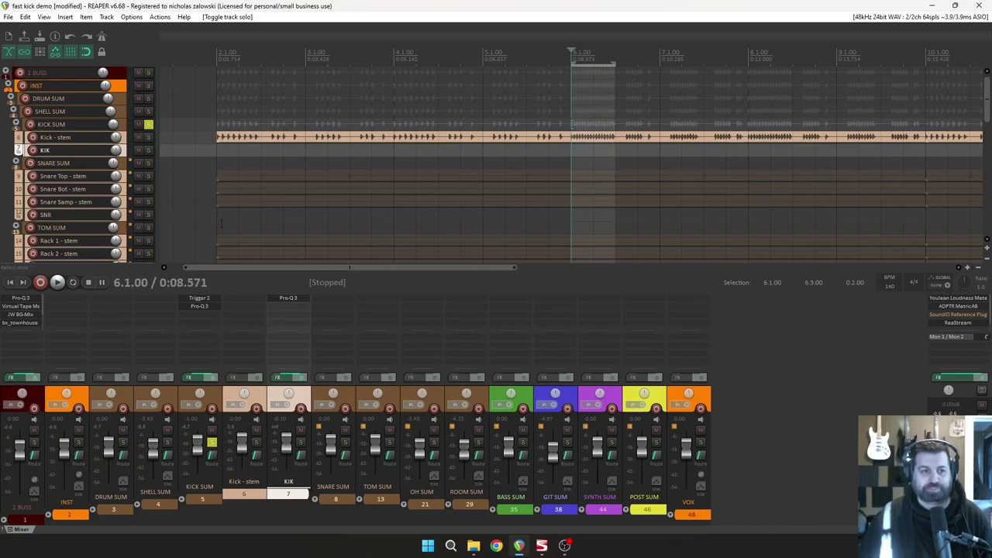
scroll(630, 157, up, 3)
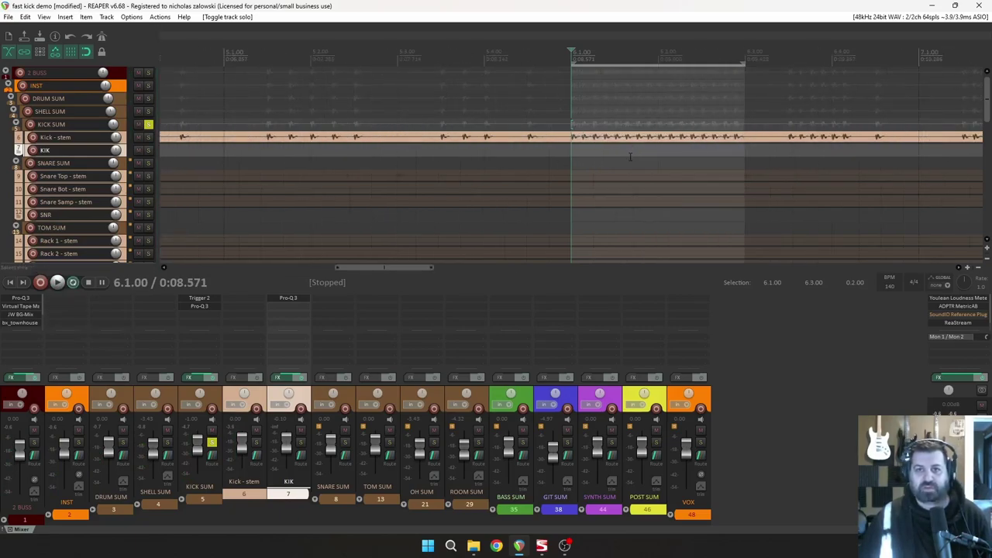
Add the Waves C4 Mono VST multiband compressor to the end of the KICK SUM track's effects chain
click(210, 314)
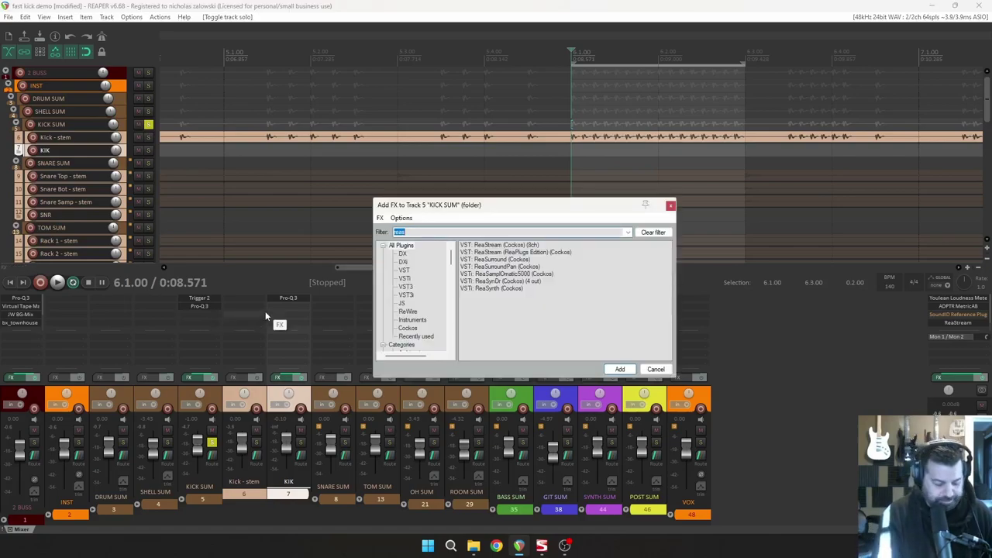
text(c4)
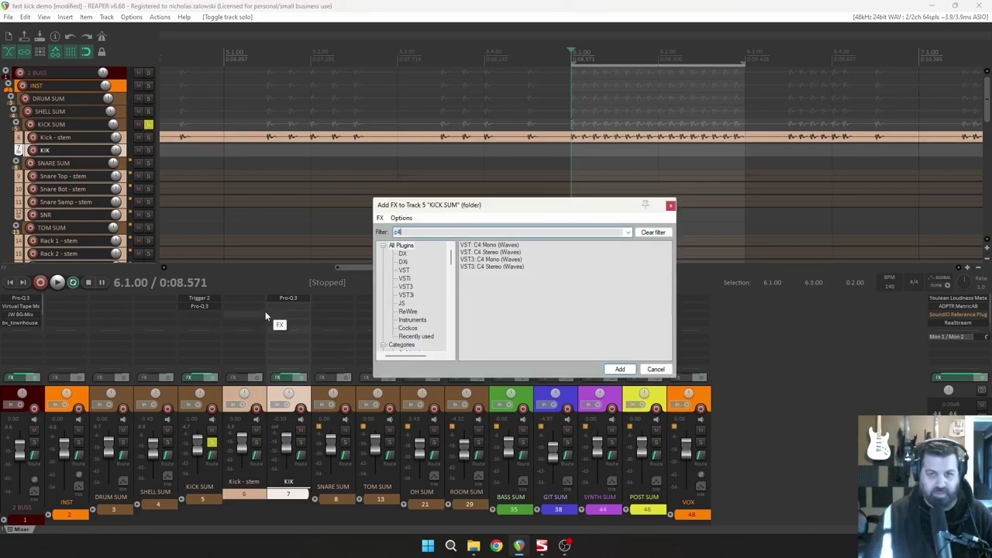
click(489, 245)
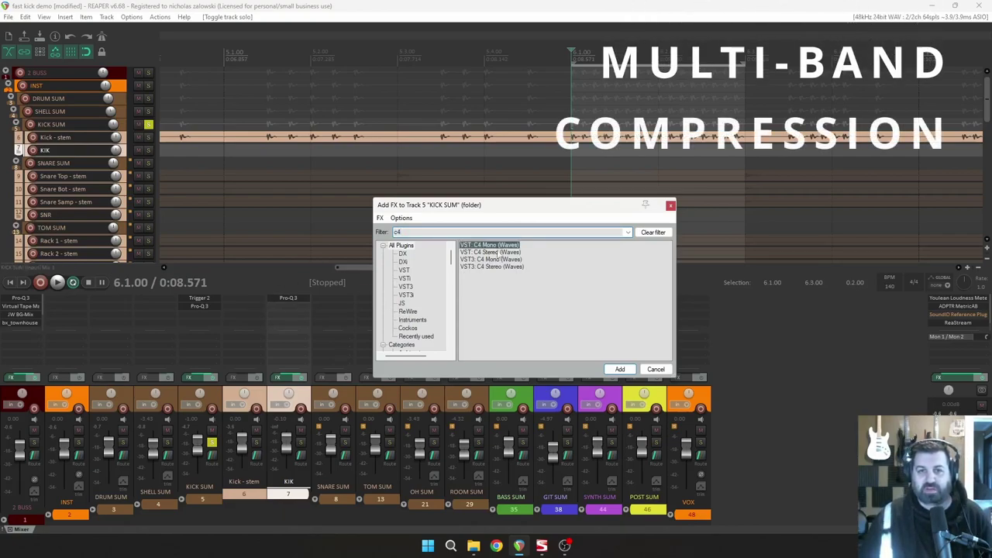
click(620, 368)
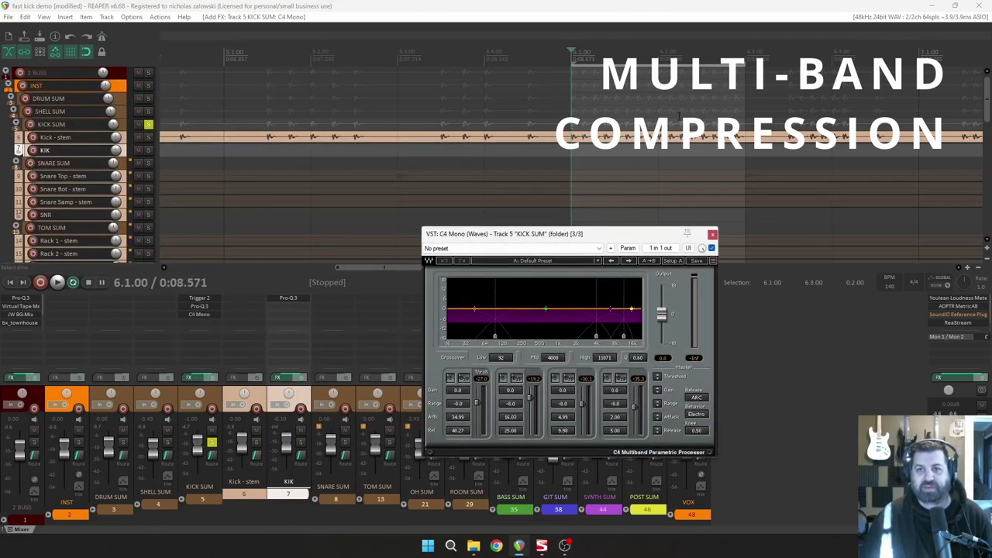
Bypass the three upper bands of C4 Mono so only the low band processes the kick
scroll(591, 120, down, 2)
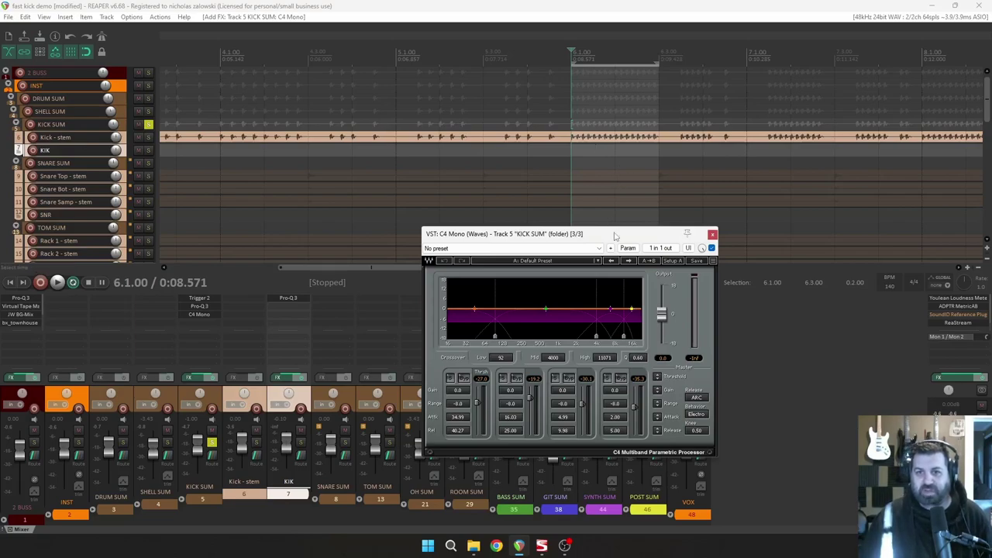
drag(614, 235, 562, 204)
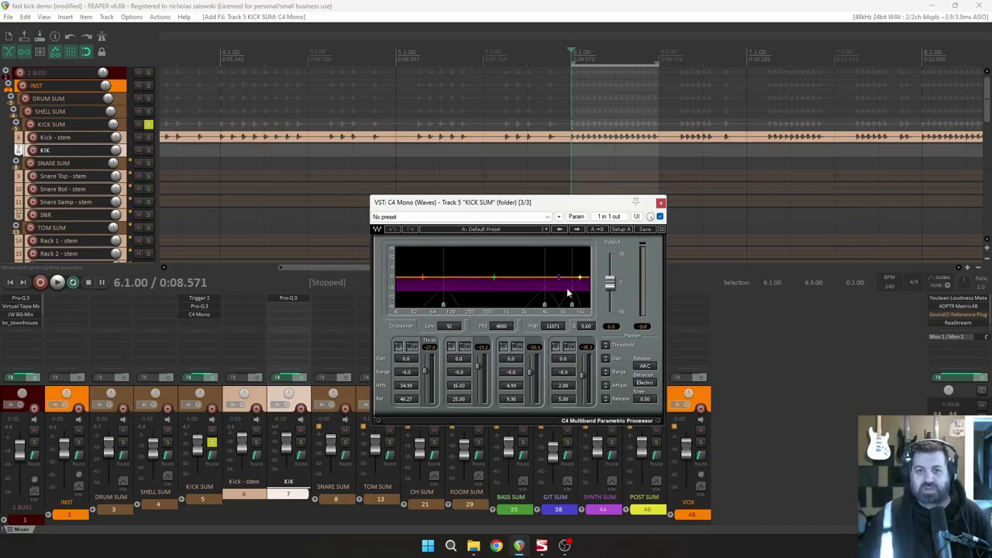
click(570, 346)
click(517, 348)
click(465, 347)
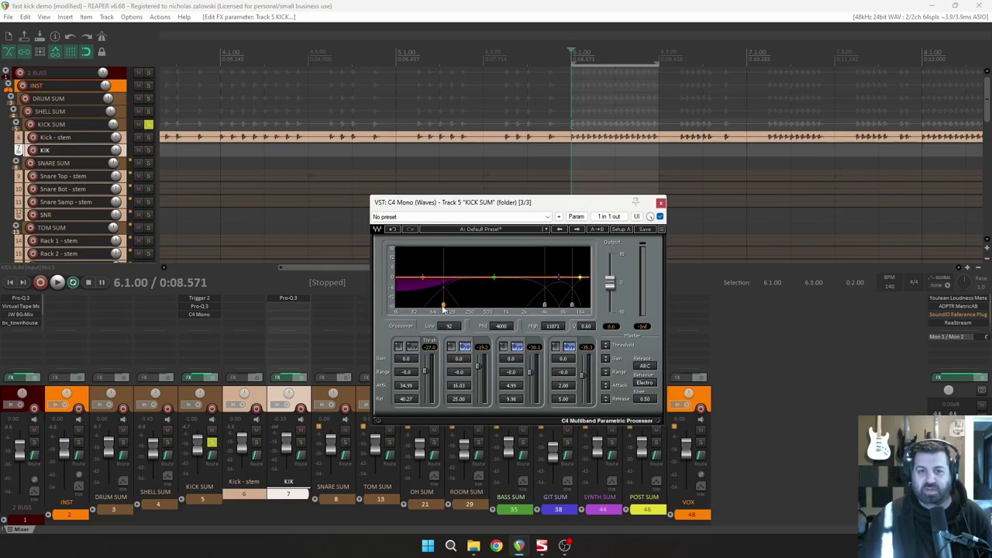
Set the low crossover of C4 Mono to 45 Hz and reposition the plug-in window
drag(444, 308, 425, 306)
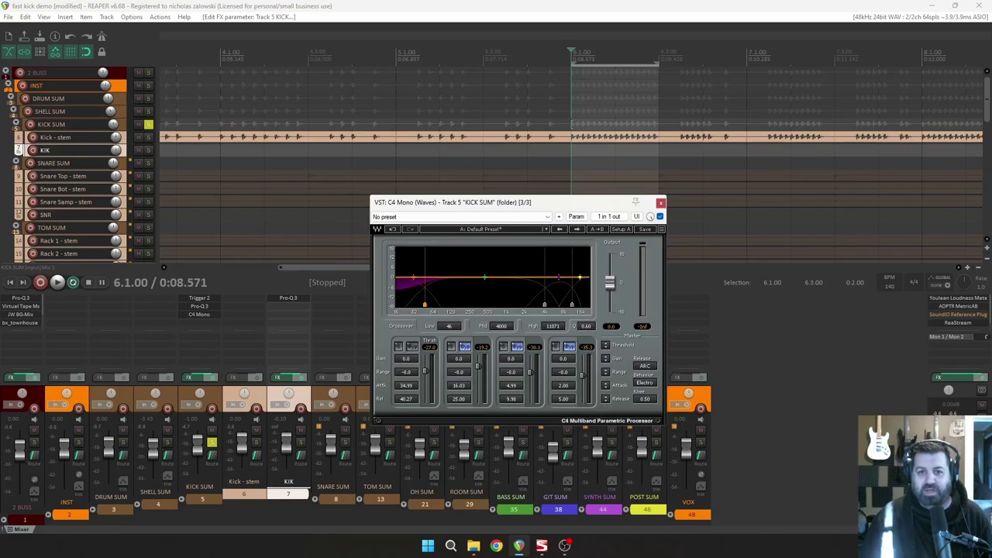
drag(425, 305, 423, 304)
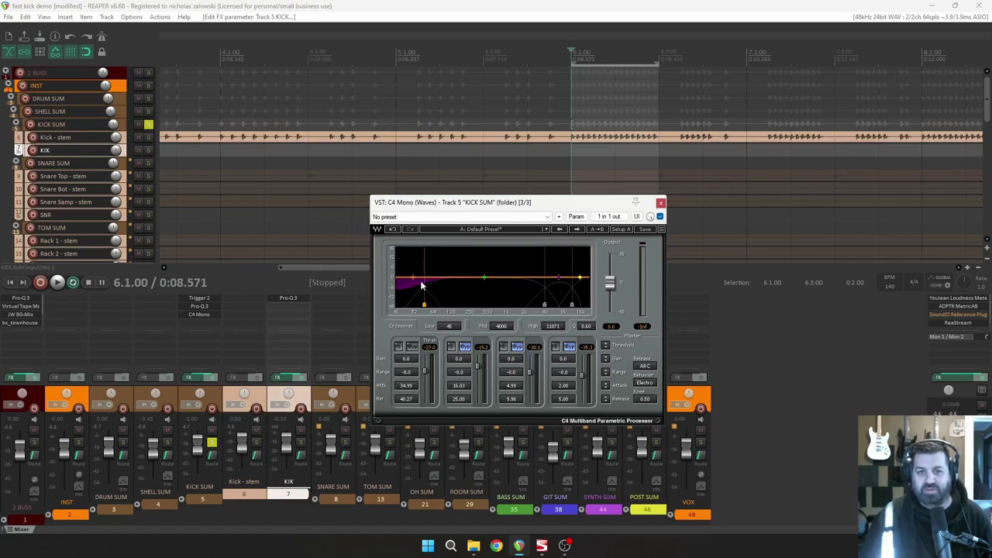
drag(531, 207, 428, 184)
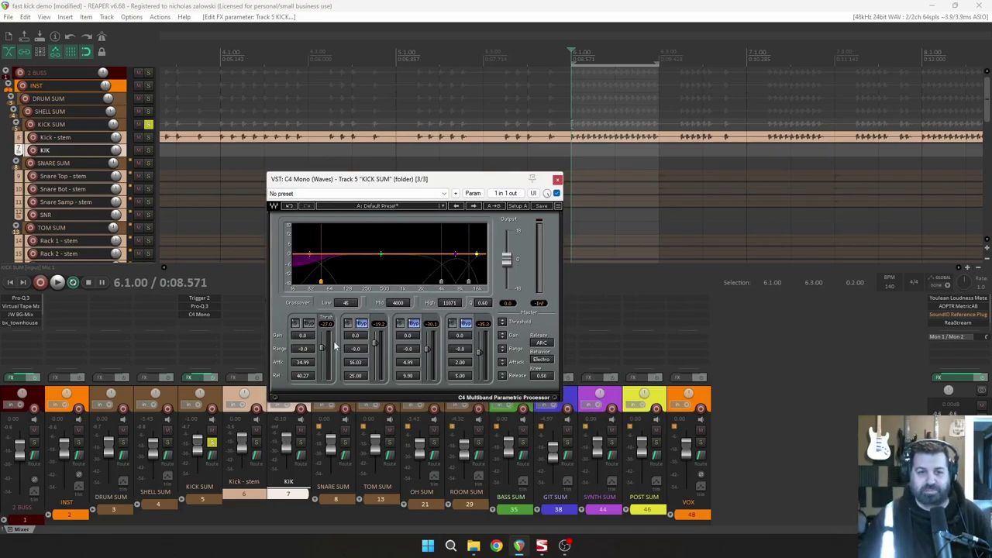
drag(440, 183, 505, 200)
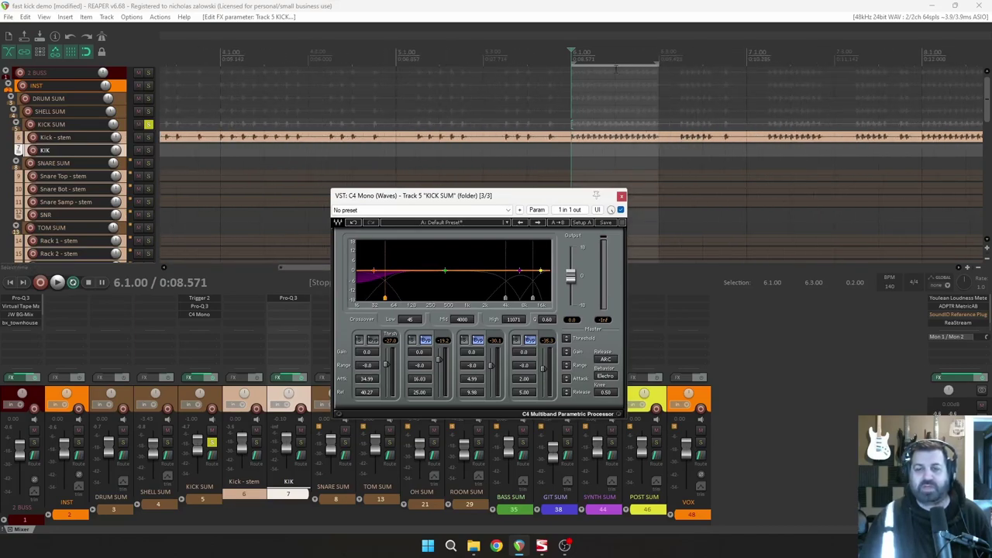
Loop the kick passage and compare its sound with C4 Mono bypassed and active
click(621, 210)
key(space)
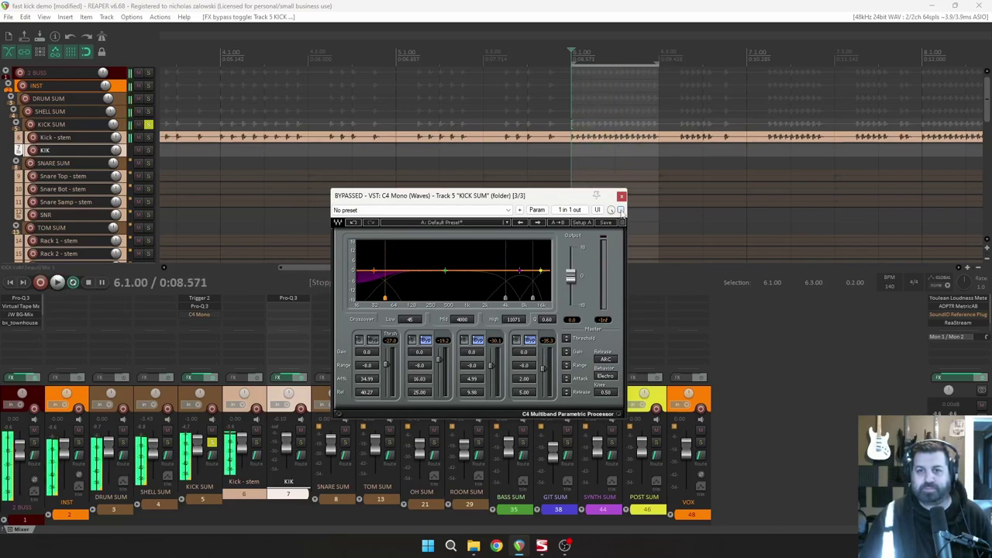
click(620, 210)
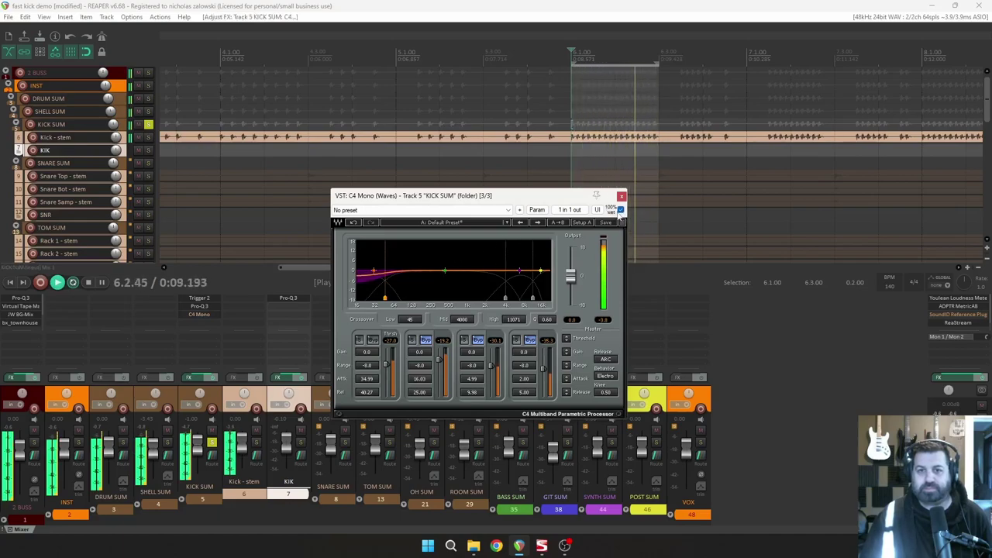
click(620, 210)
click(621, 210)
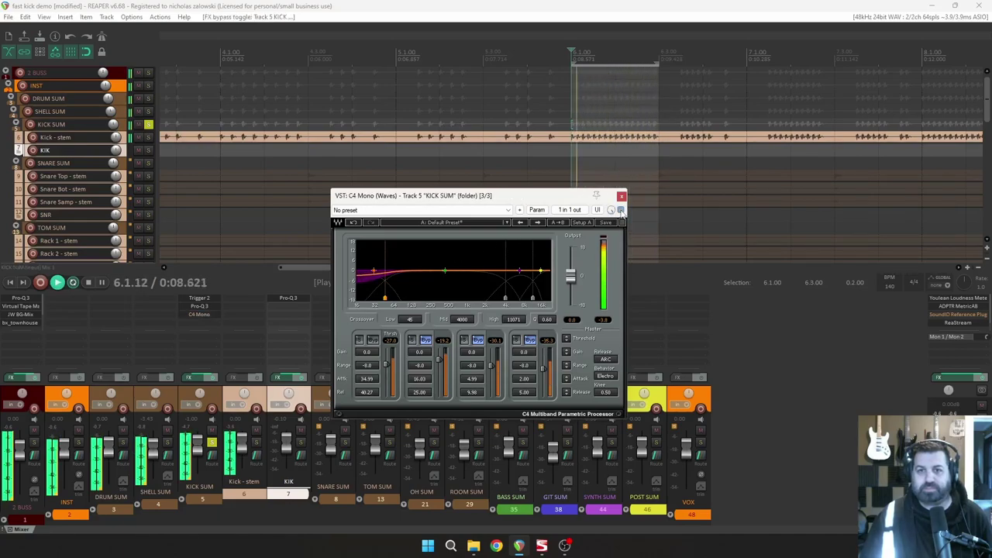
Set C4 Mono's low crossover to 40 Hz and low-band threshold to -33.2, compare against bypass, and close the plug-in
drag(383, 297, 380, 297)
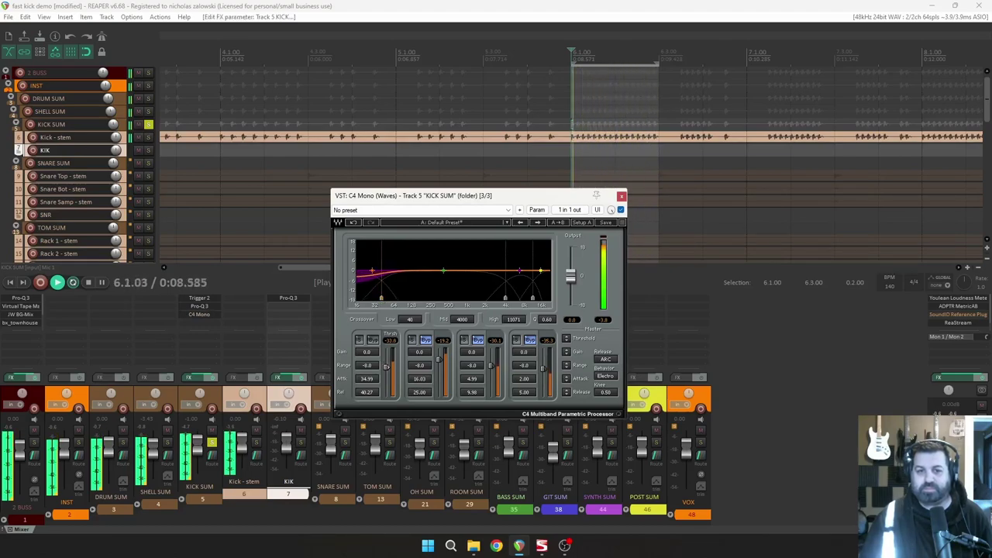
click(621, 210)
click(621, 210)
click(620, 195)
key(space)
Audition the soloed kick from 4.1.00 through the fast run with repeat turned off
scroll(604, 170, down, 3)
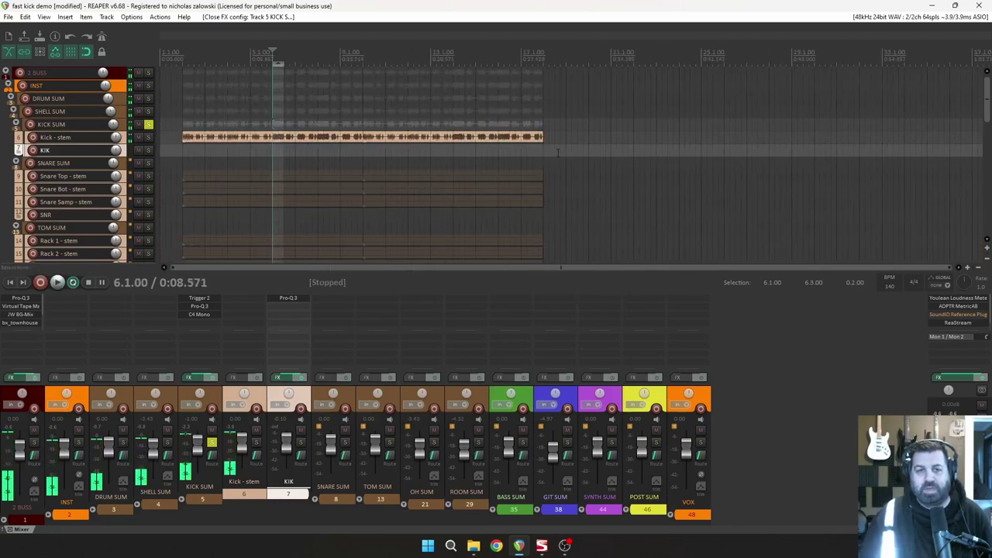
scroll(459, 110, up, 2)
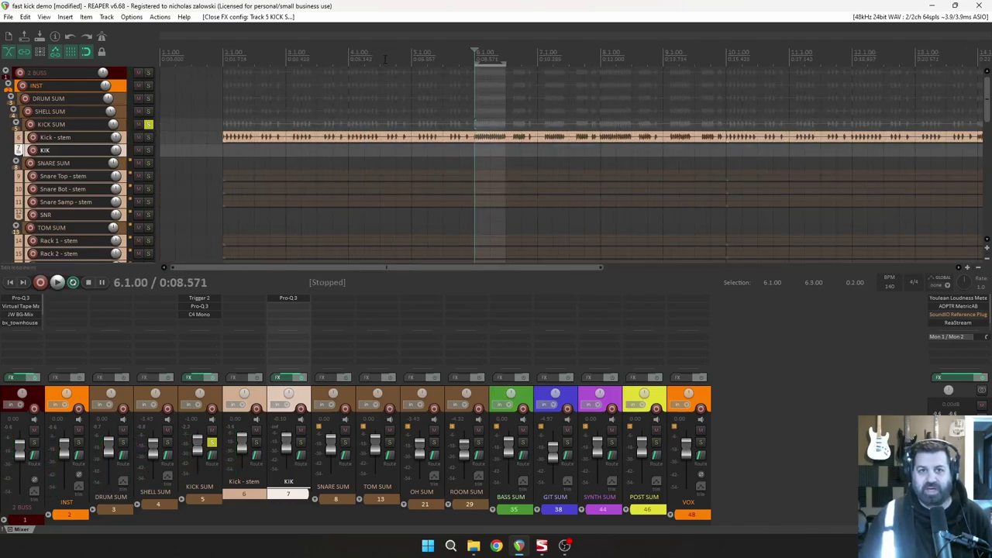
click(348, 55)
scroll(463, 130, up, 2)
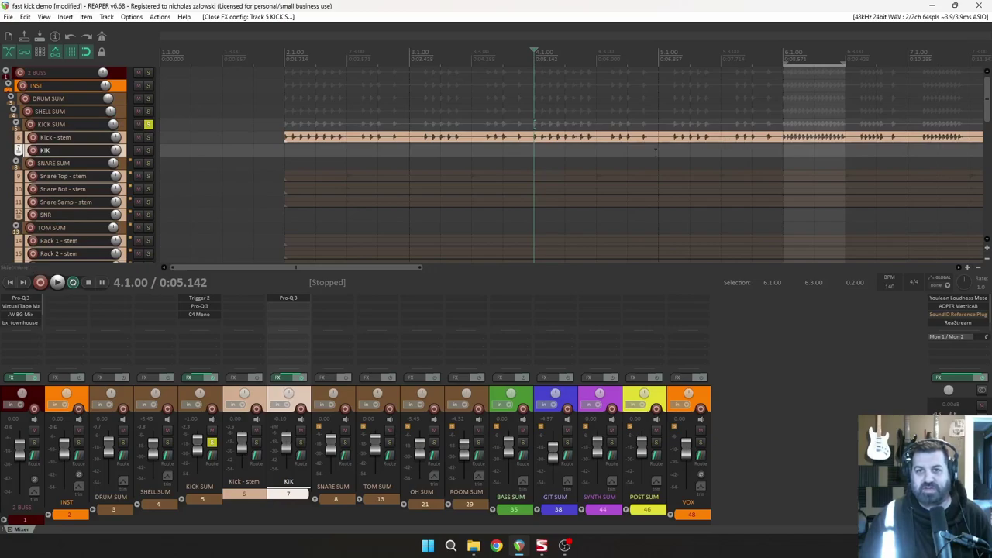
key(space)
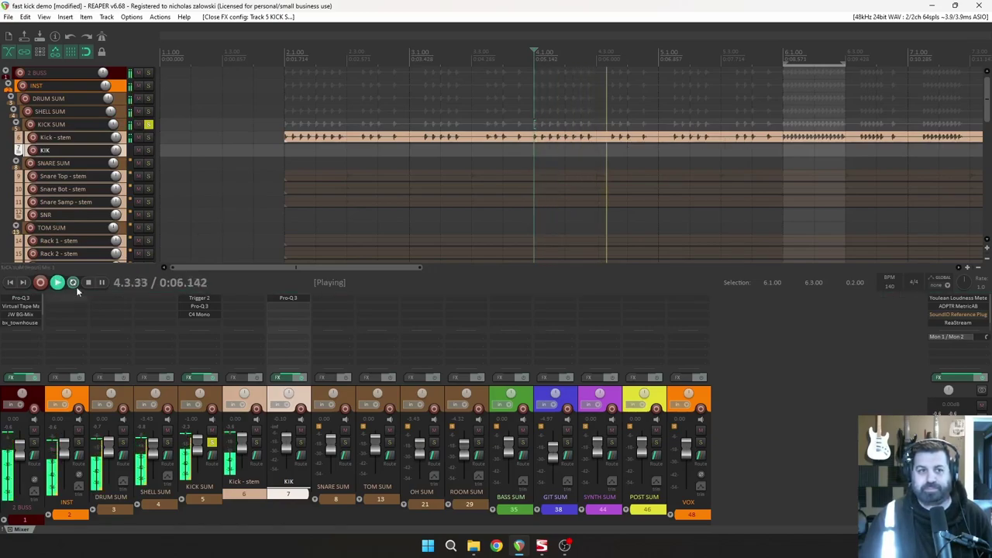
scroll(325, 205, down, 3)
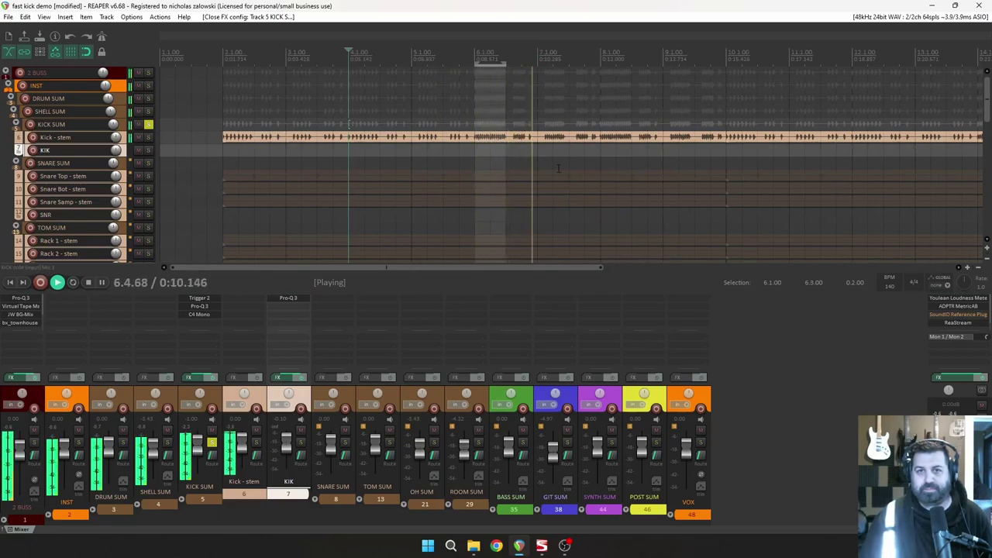
key(space)
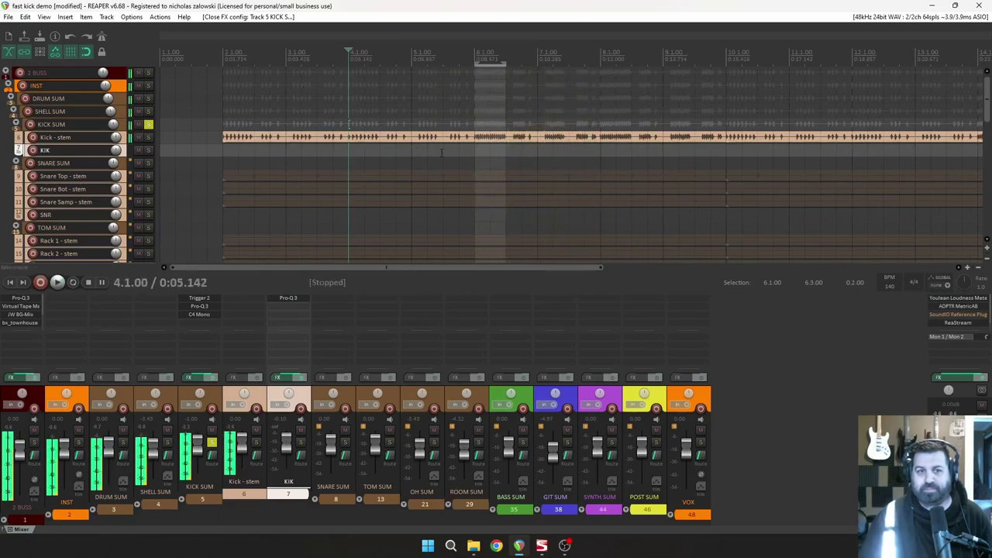
Reopen C4 Mono on KICK SUM and compare the soloed kick from 4.1.00 with the plug-in bypassed and active
click(204, 313)
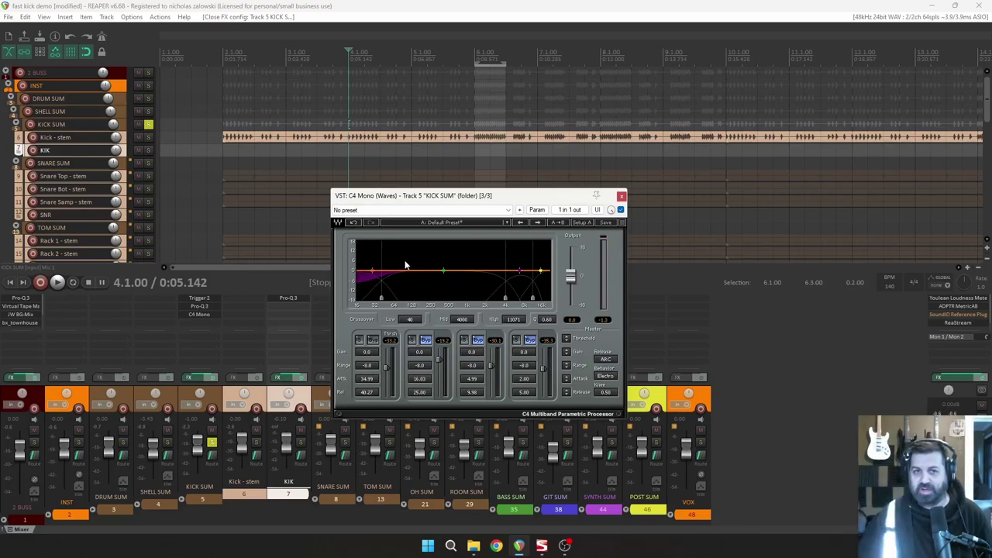
click(620, 209)
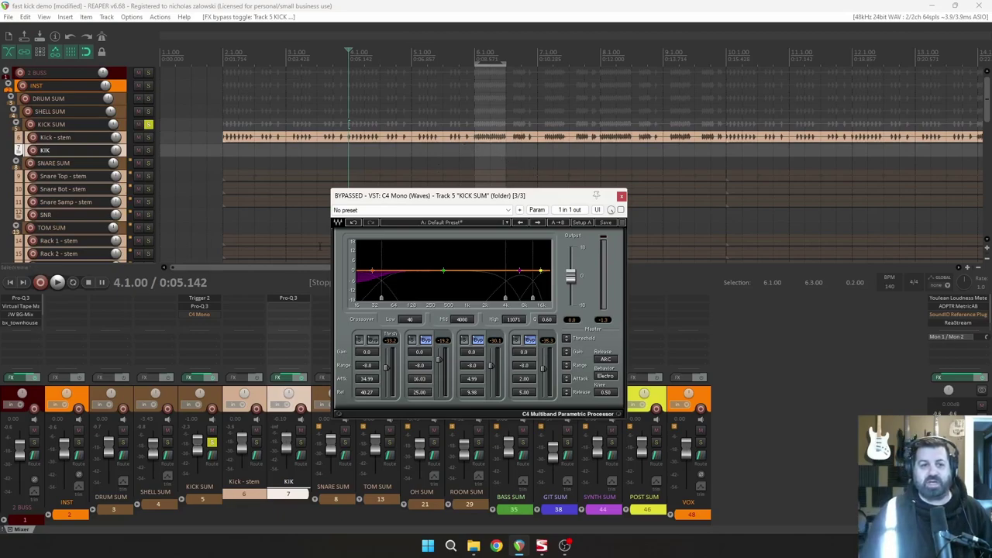
key(space)
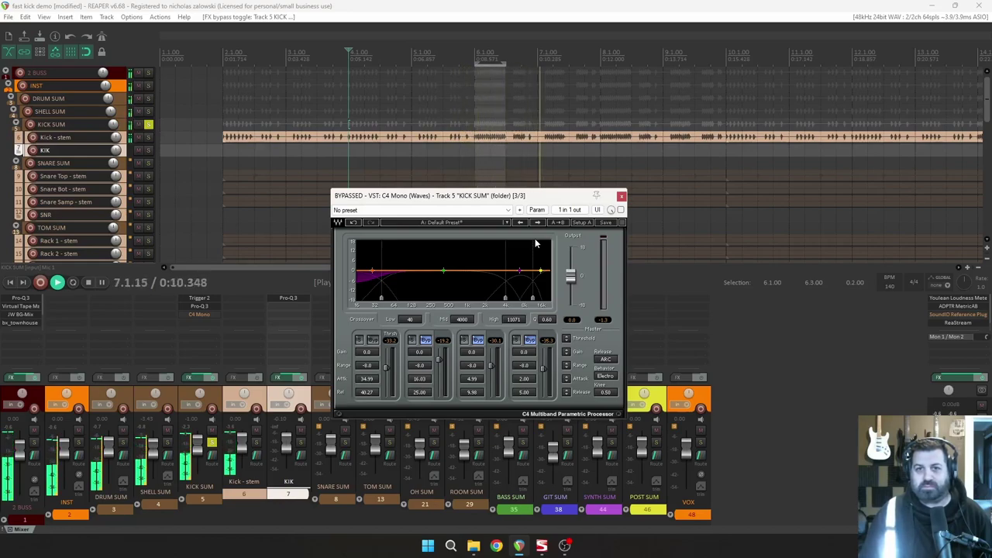
key(space)
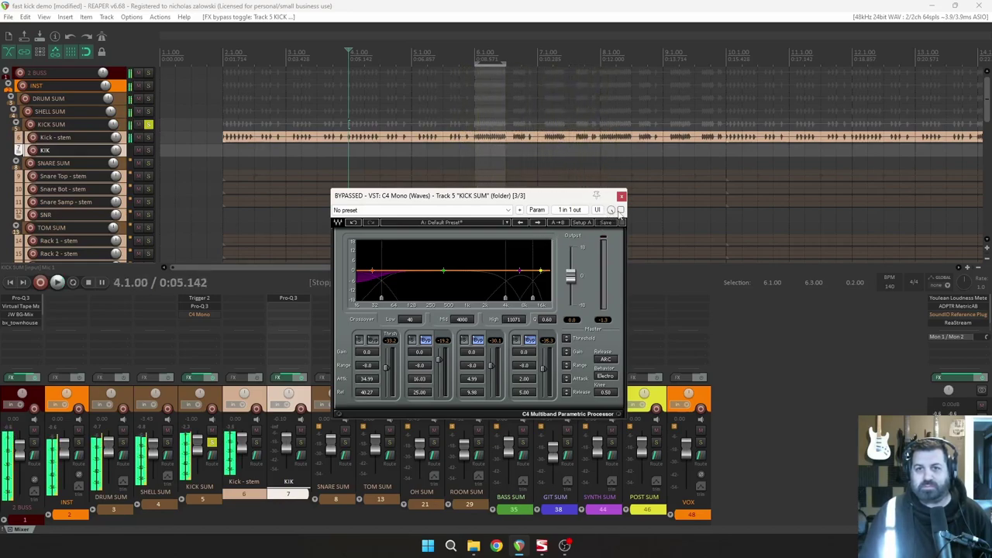
click(621, 210)
key(space)
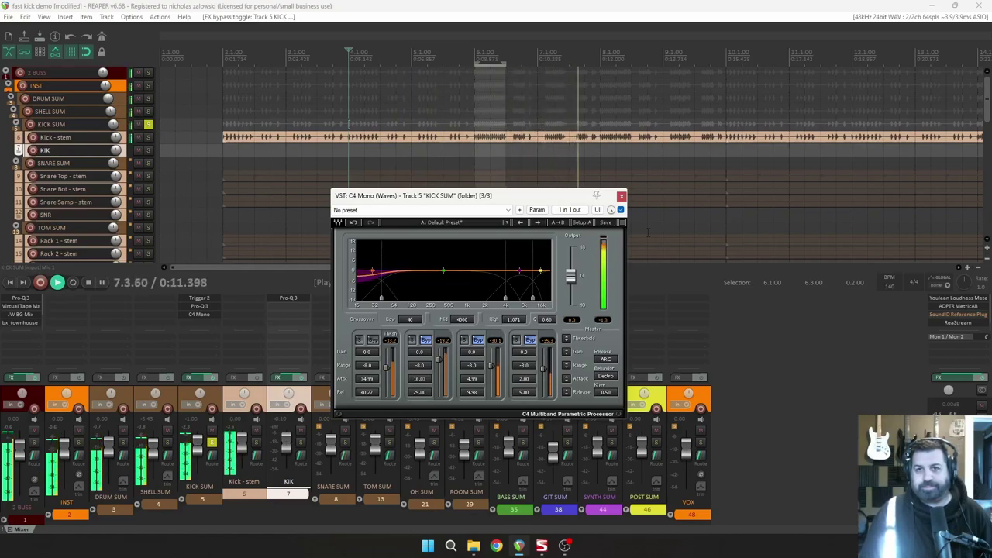
key(space)
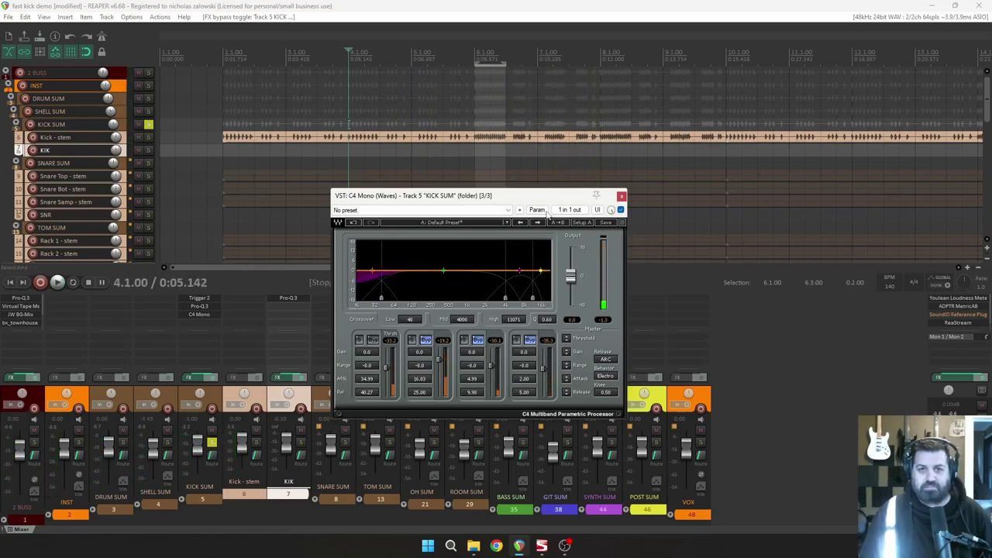
Try C4 Mono's Opto behavior and audition the kick from 6.1.00 and again from 3.3.00
drag(529, 196, 560, 156)
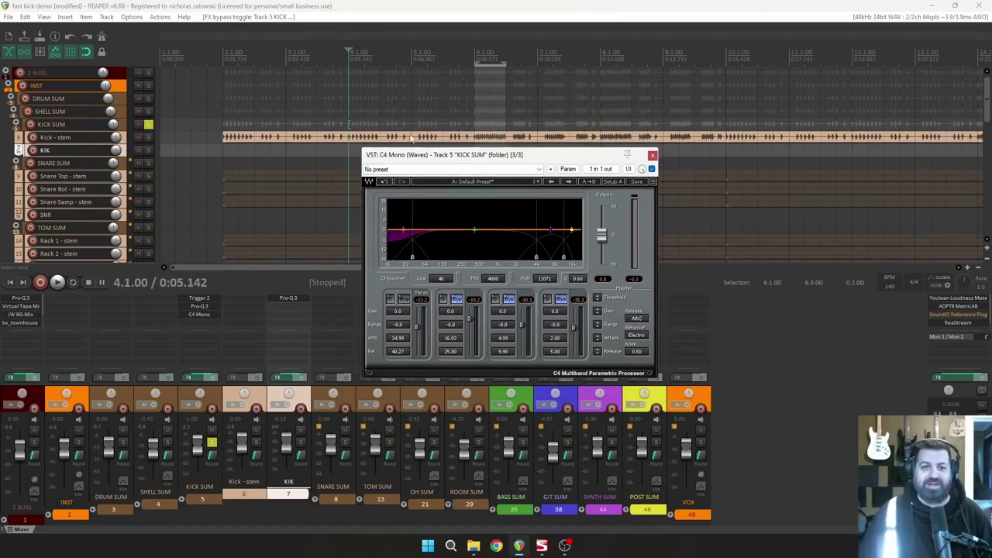
click(412, 258)
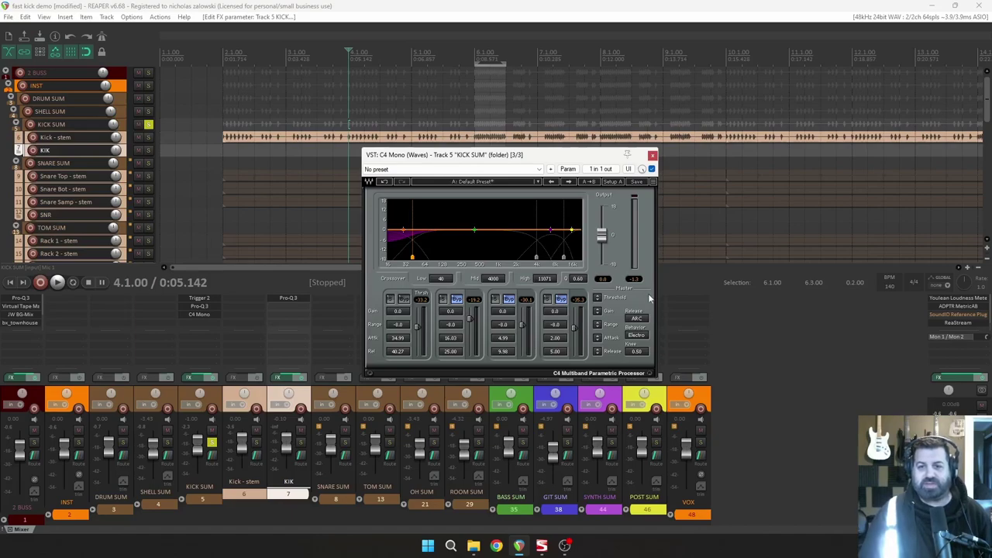
click(638, 336)
click(638, 337)
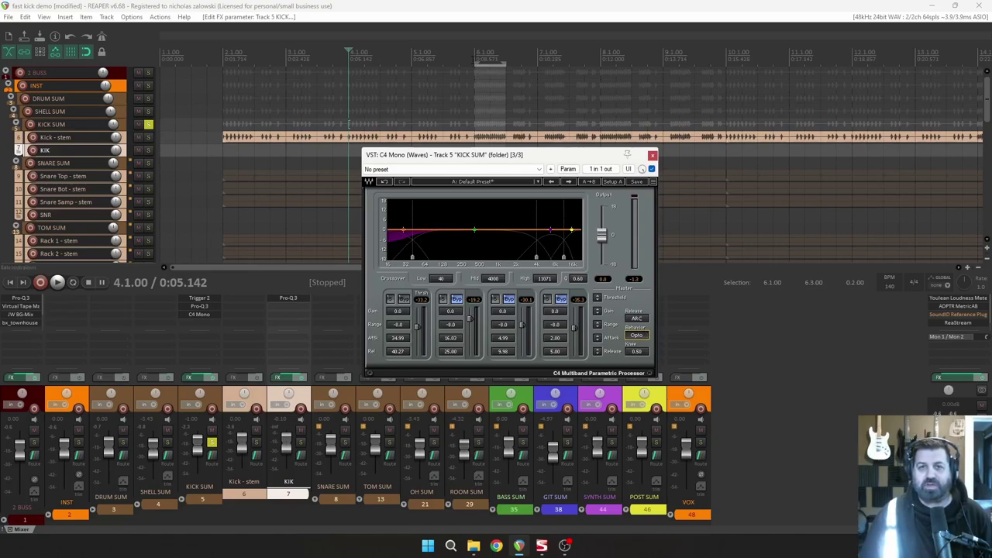
click(486, 76)
key(space)
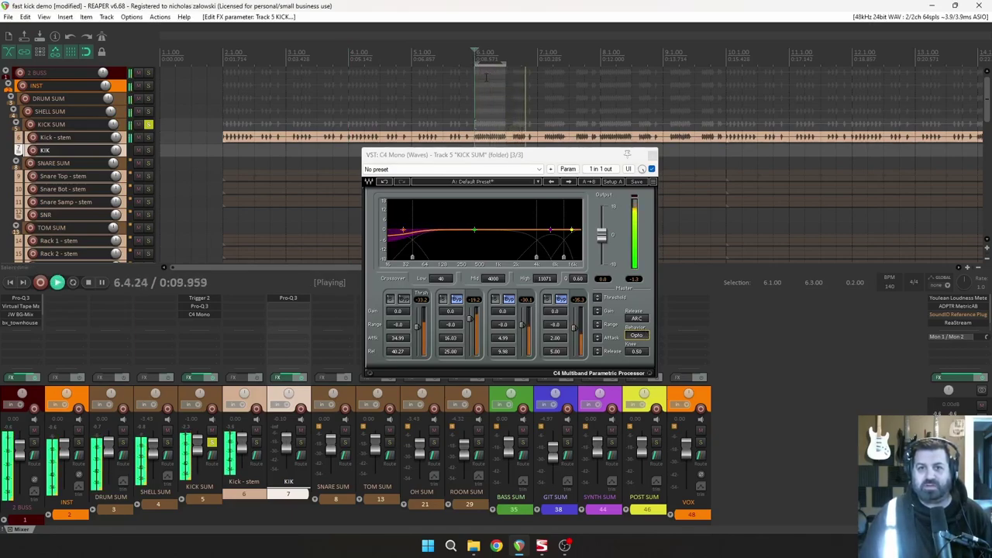
click(339, 67)
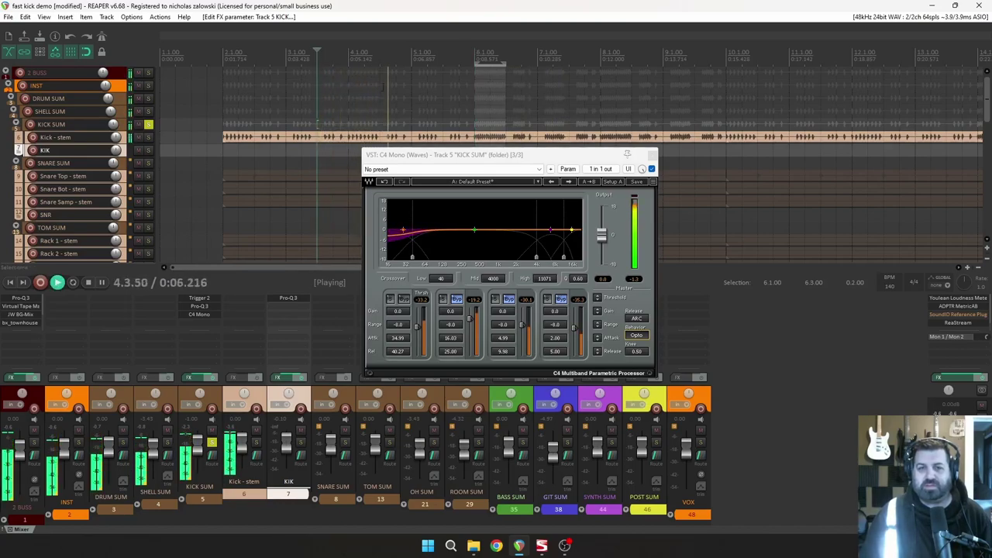
Set C4 Mono's behavior to Electro during a bypass comparison, leave the plug-in active, and close it with playback stopped
click(651, 170)
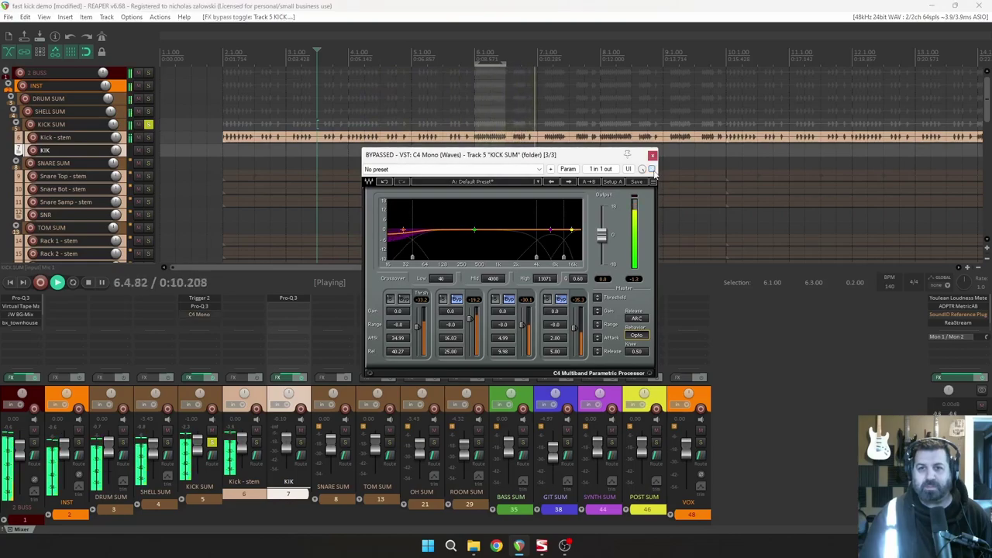
click(636, 334)
click(651, 170)
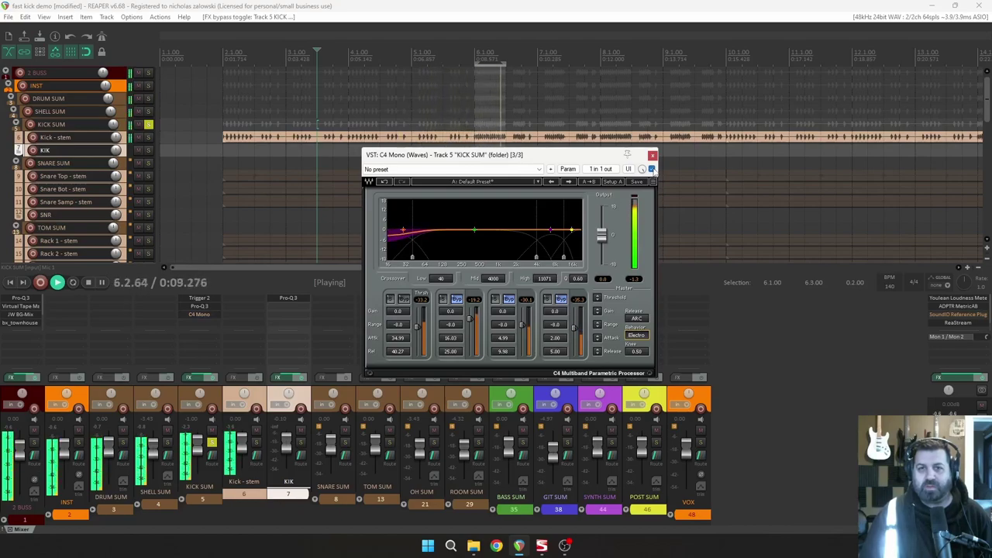
key(space)
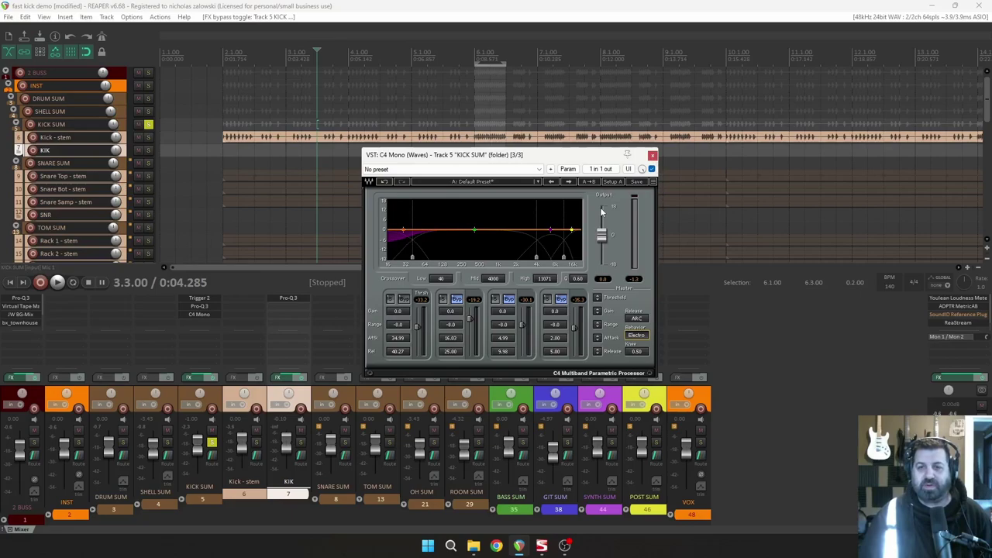
click(652, 156)
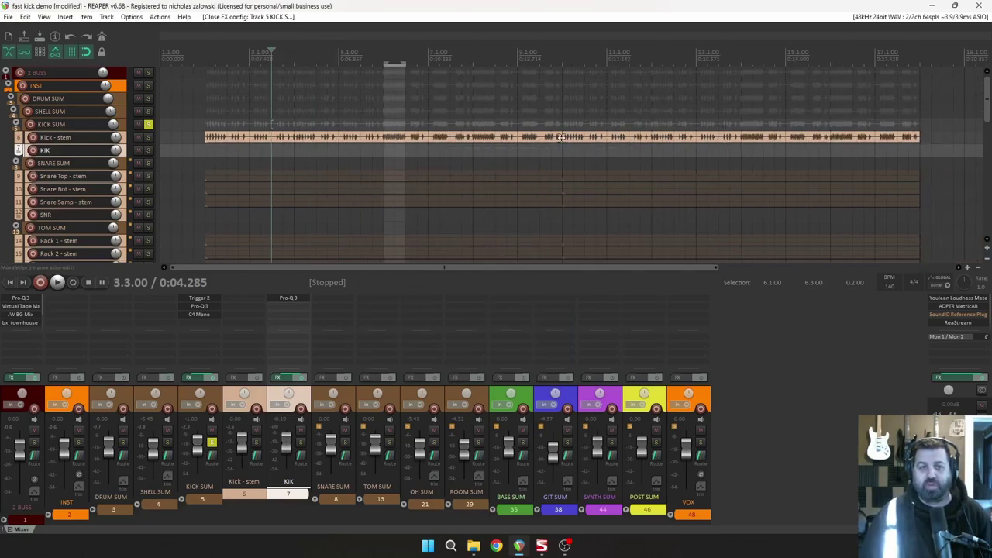
Inspect the fast kick run at 6.1.00 and briefly audition the soloed kick from 2.1.00
click(475, 159)
scroll(603, 158, up, 3)
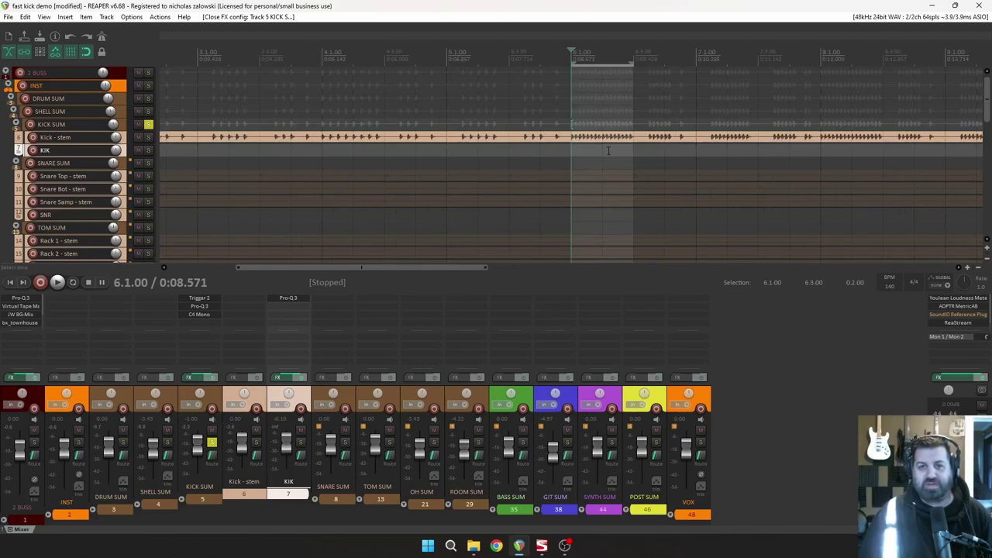
scroll(608, 151, down, 3)
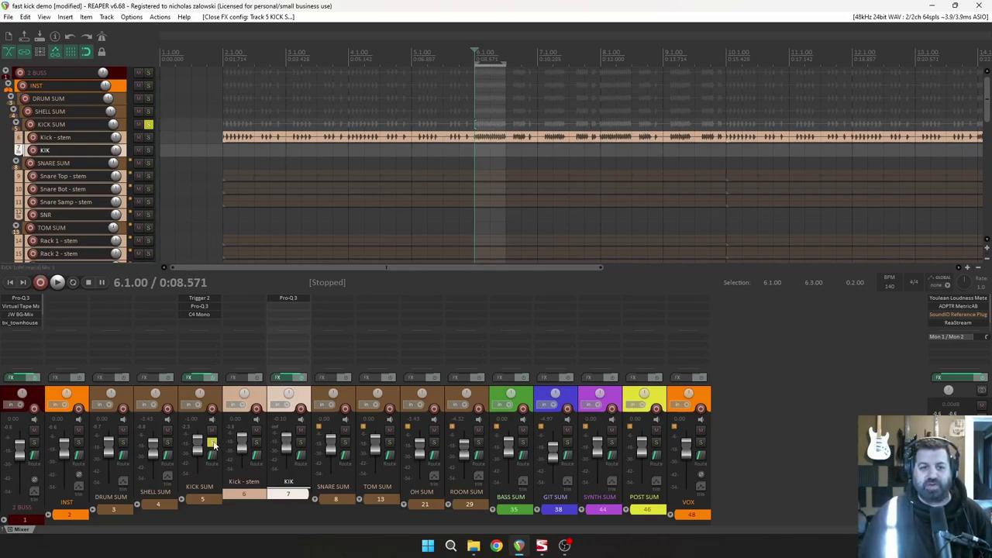
click(222, 188)
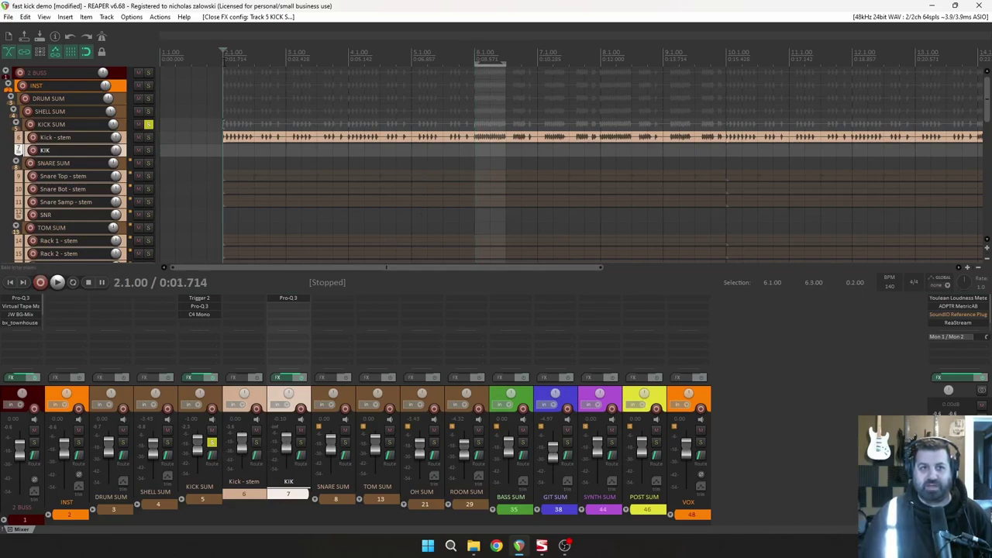
key(space)
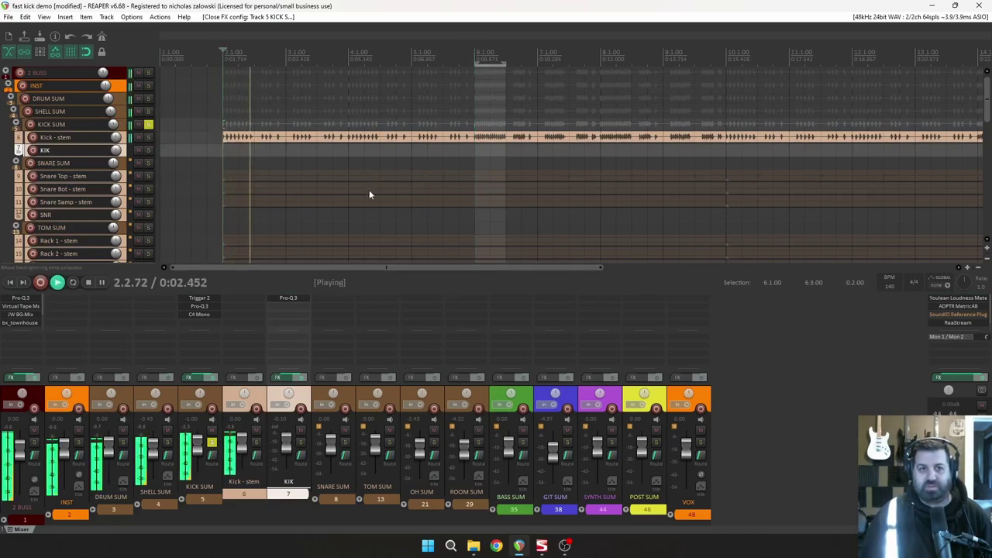
key(space)
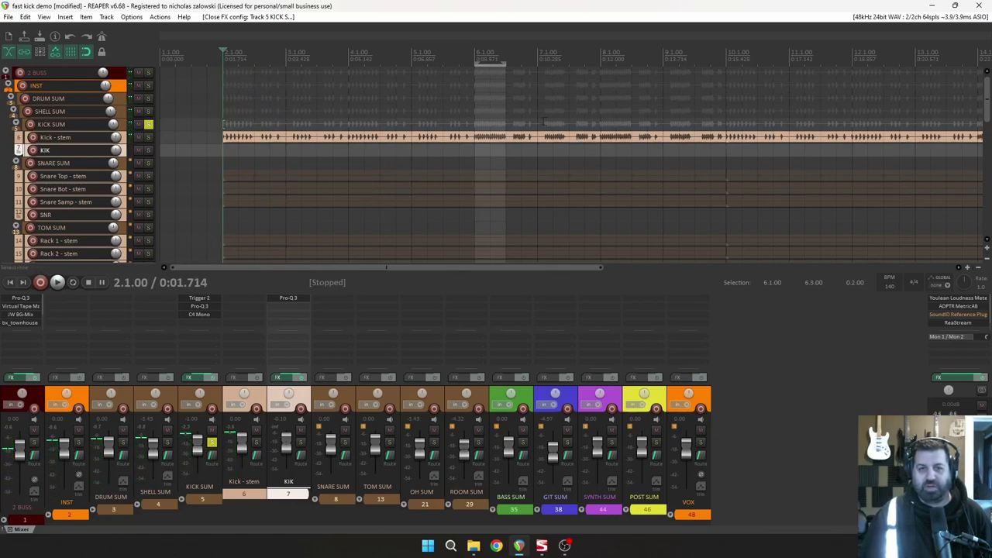
Bypass C4 Mono on KICK SUM and look over the slow and fast passages of the kick stem
shift+click(214, 315)
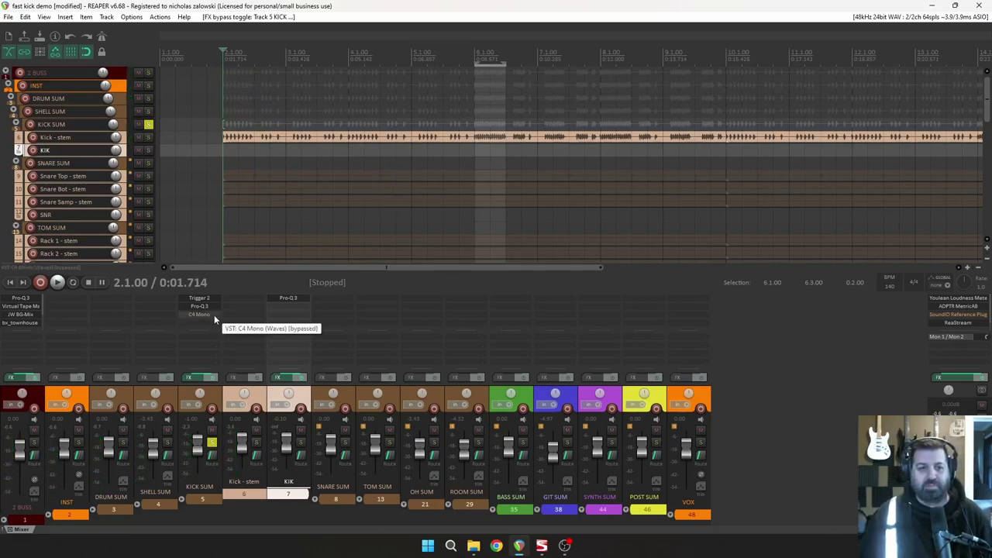
scroll(425, 183, down, 2)
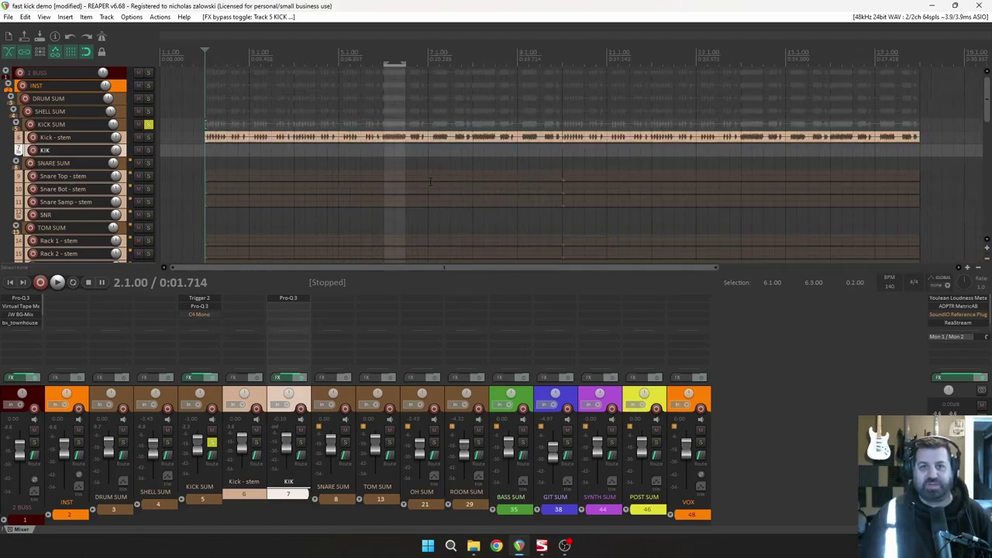
scroll(425, 182, up, 2)
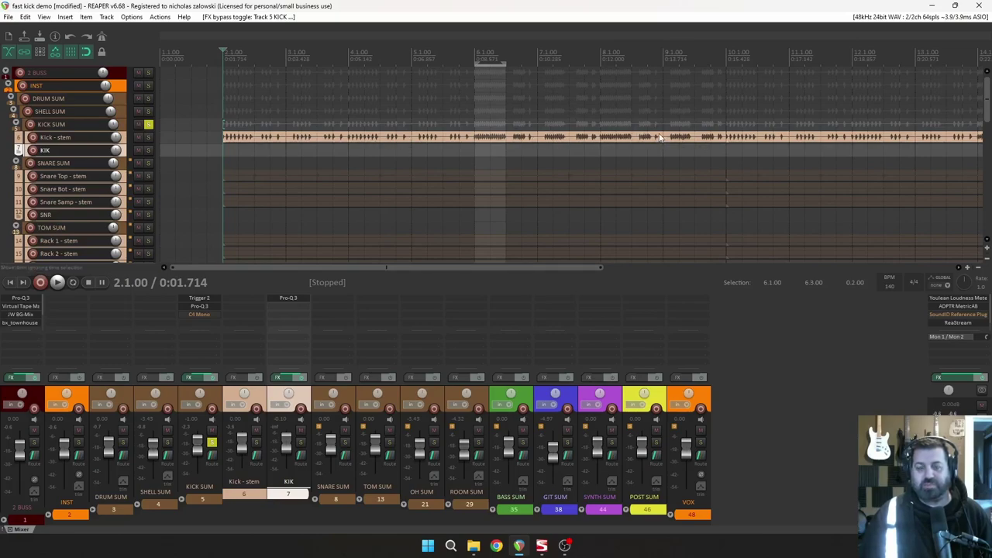
scroll(591, 124, down, 3)
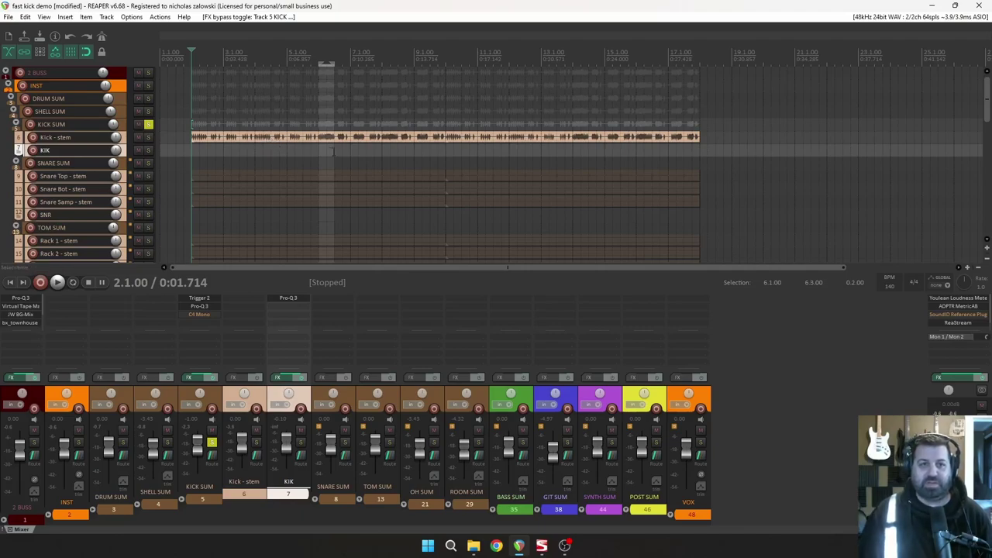
scroll(330, 151, up, 2)
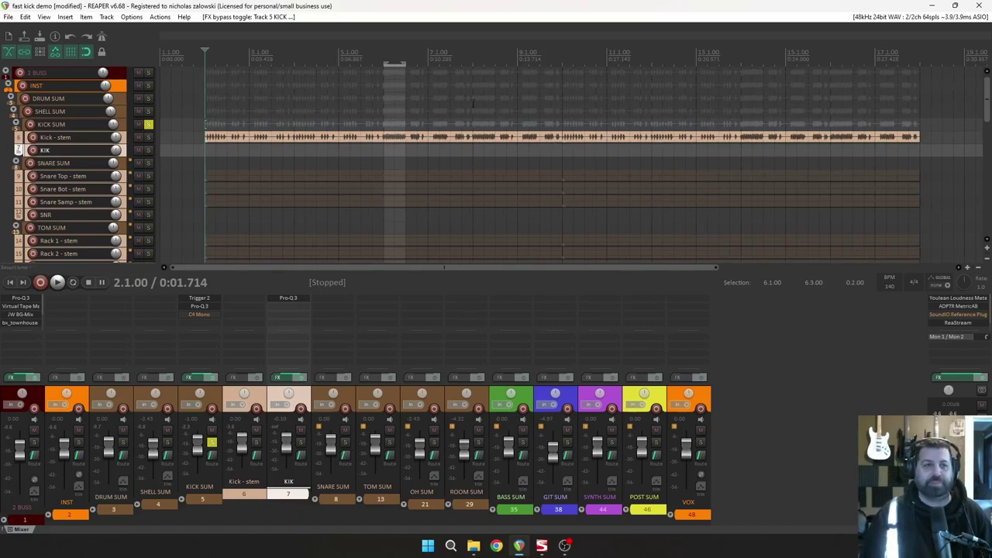
Undo back to the split Kick - stem items with the extra unnamed kick track, and select that track
key(ctrl+z)
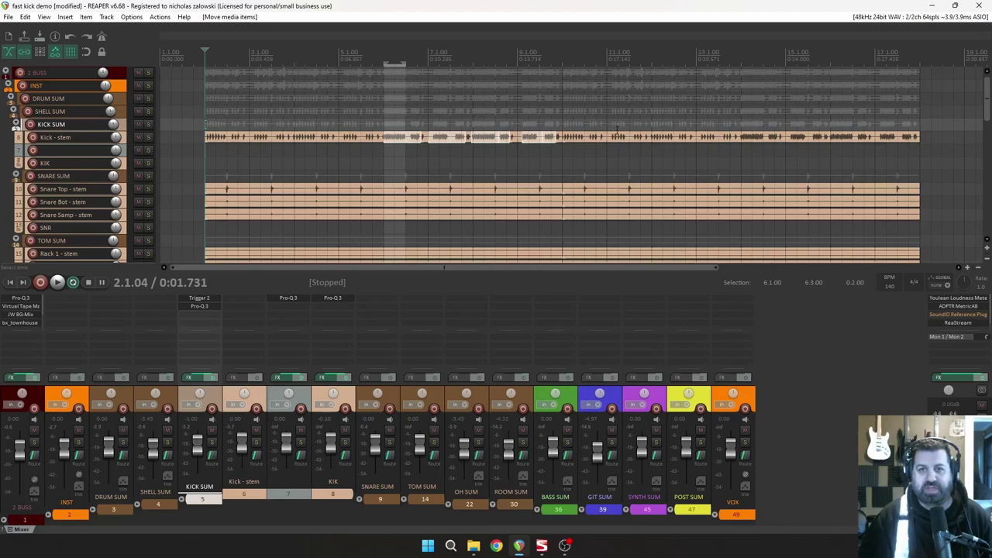
scroll(280, 144, down, 3)
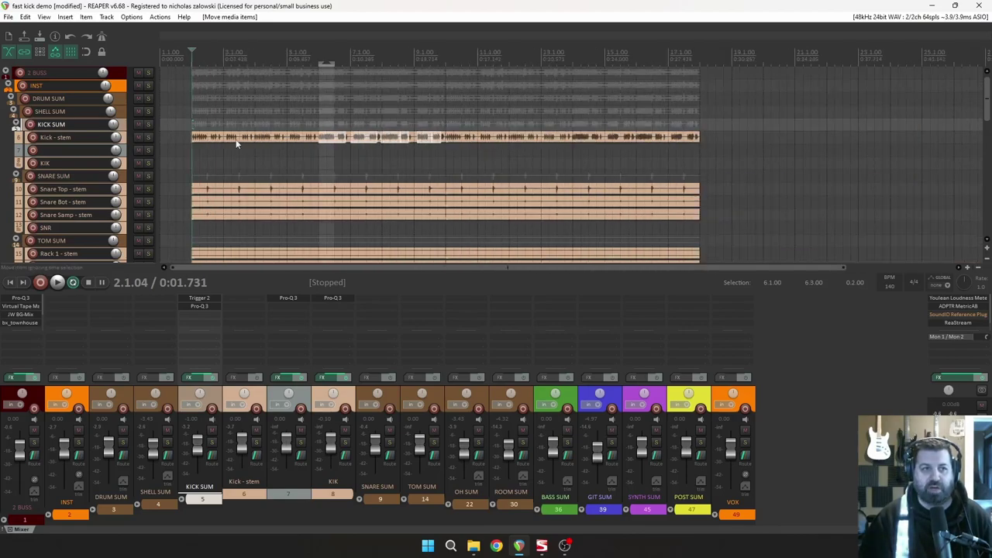
click(126, 138)
click(125, 148)
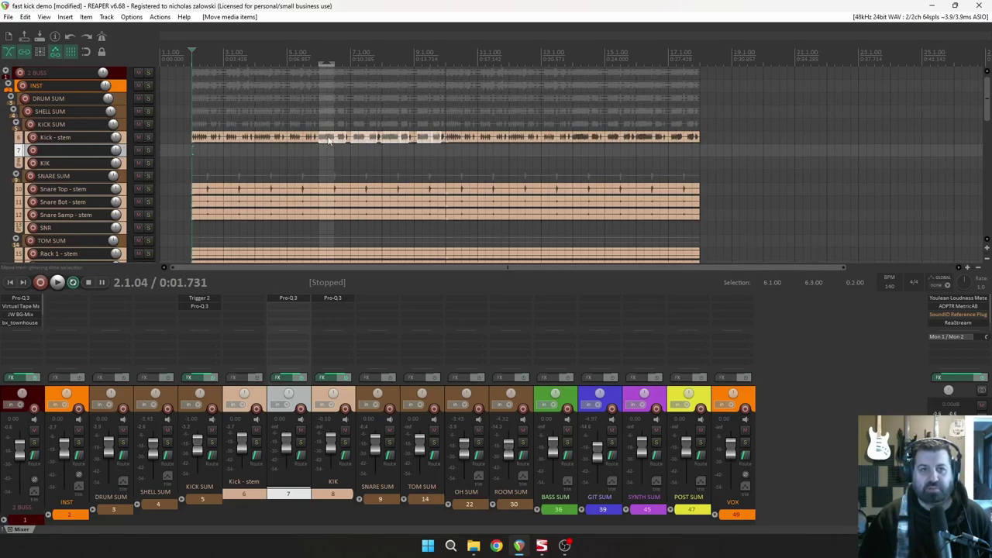
Move the four split fast kick sections starting at 6.1.00 from Kick - stem down to the unnamed track 7
scroll(510, 142, up, 3)
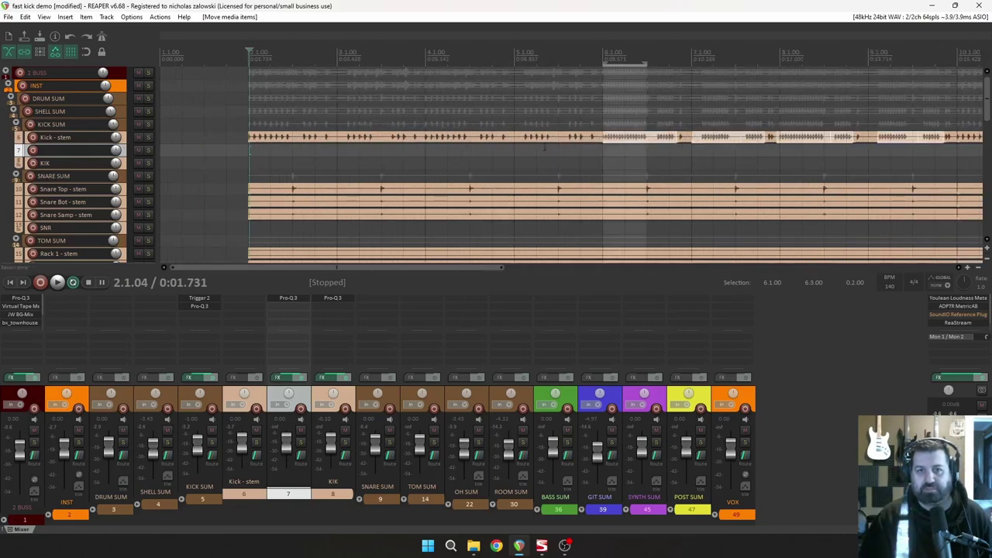
click(516, 140)
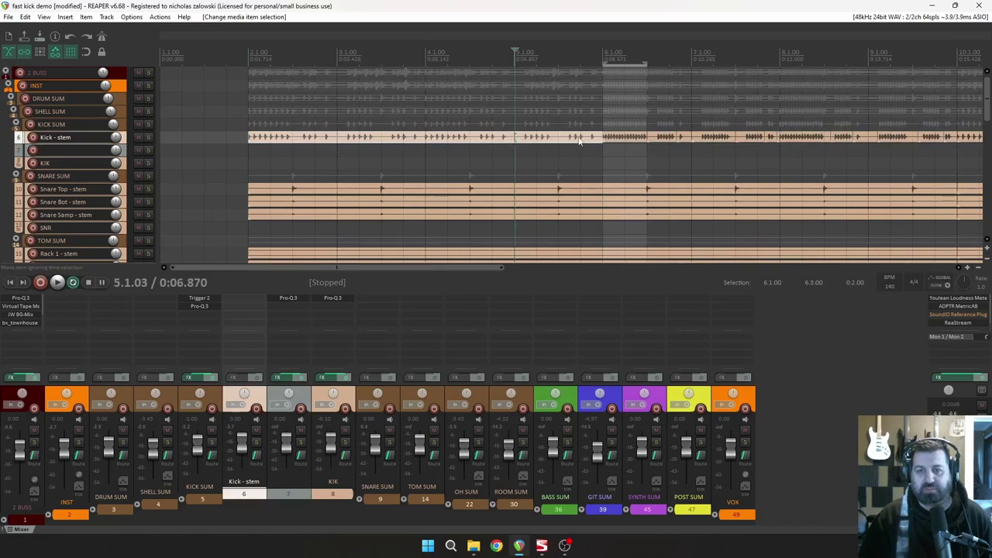
scroll(609, 129, down, 3)
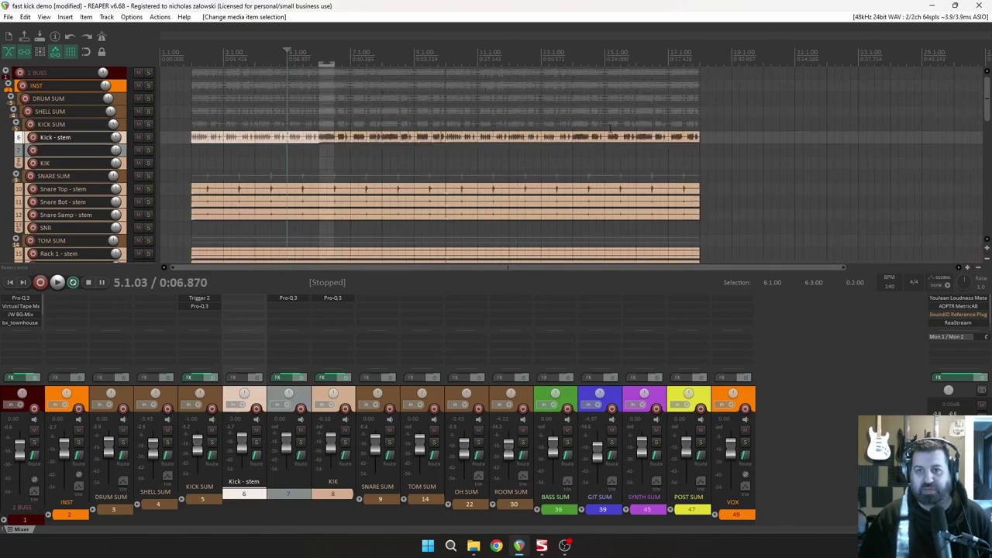
click(377, 144)
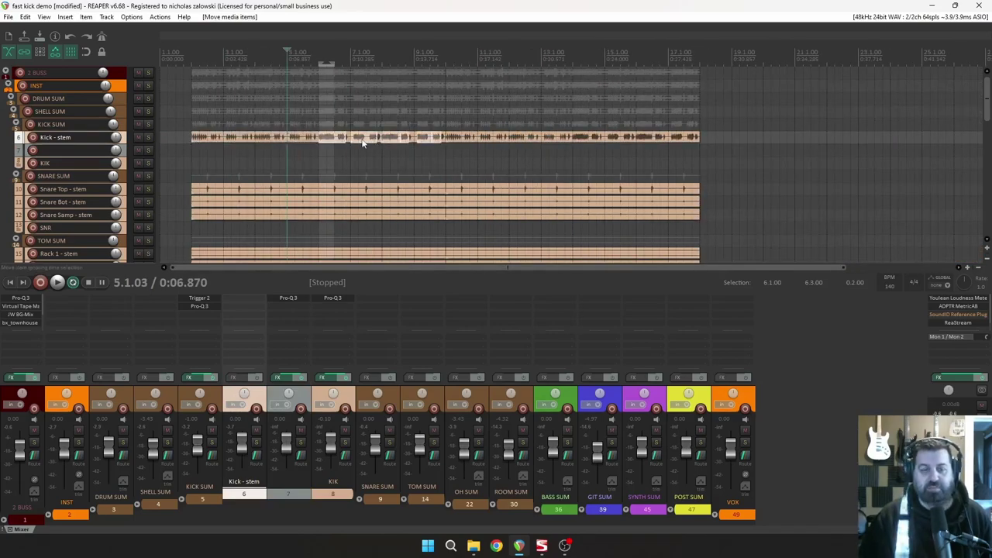
scroll(362, 141, up, 3)
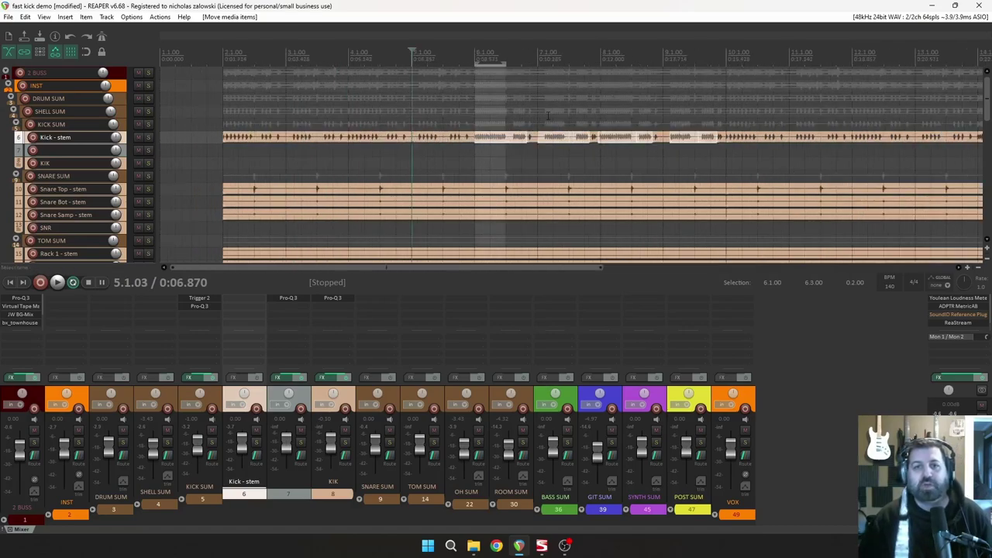
key(KP_2)
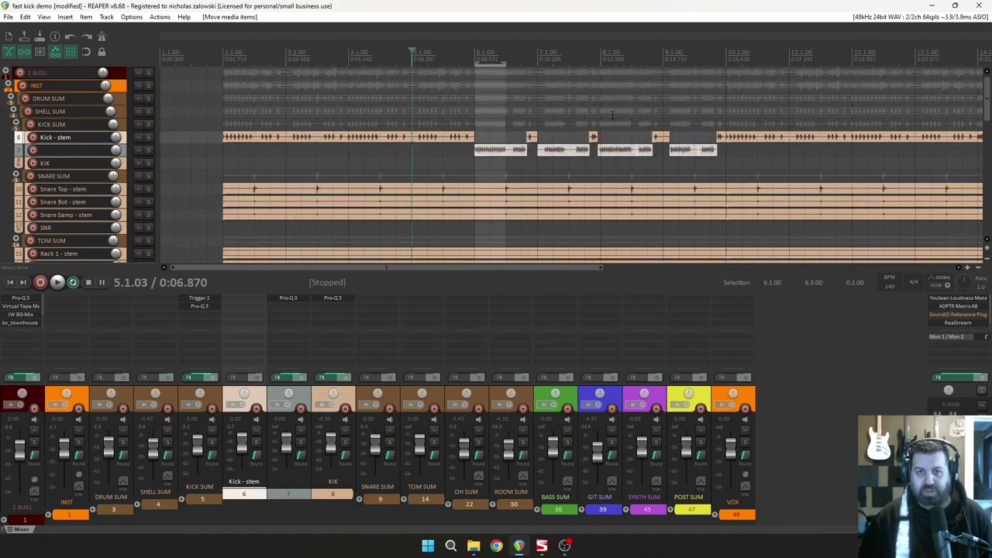
scroll(506, 168, down, 2)
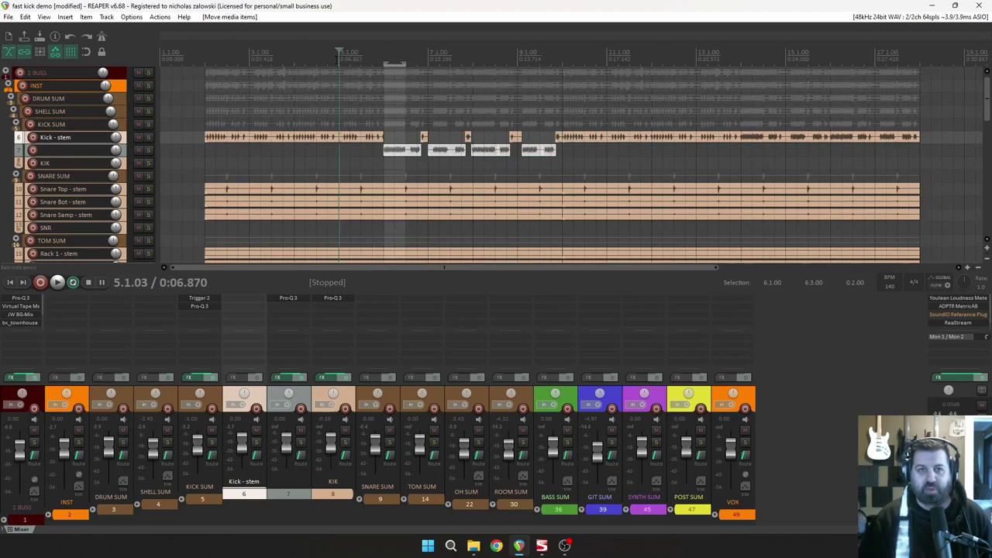
Audition the transition from the slow kick on Kick - stem into the fast section on track 7, starting at 5.1.03
scroll(523, 174, up, 3)
key(space)
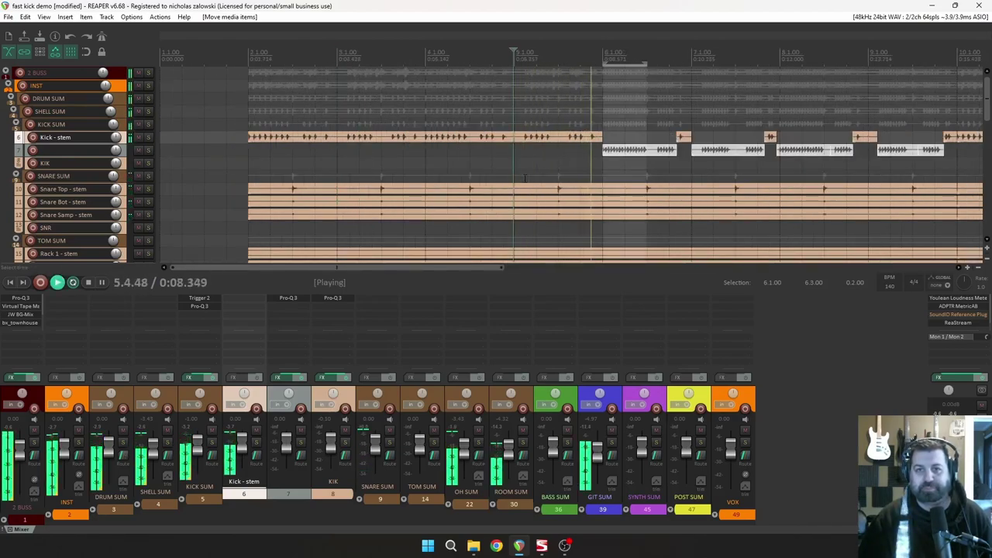
key(space)
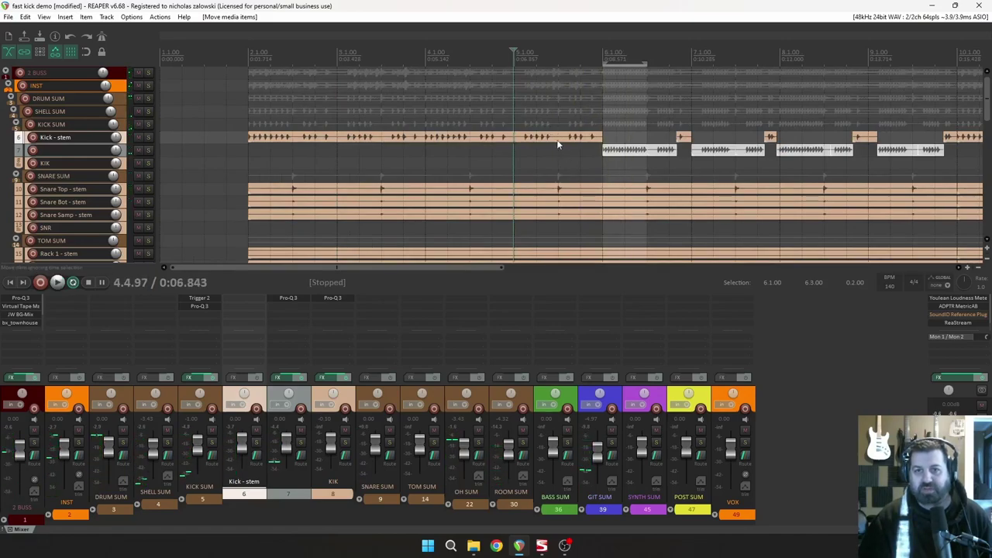
scroll(557, 140, down, 2)
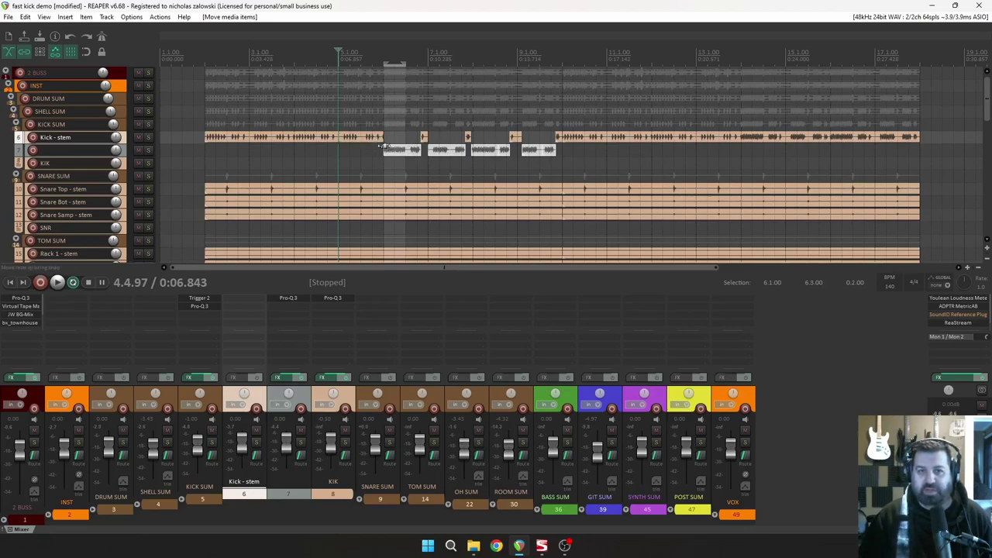
Remove Pro-Q 3 from track 7, move KICK SUM's Trigger 2 and Pro-Q 3 onto Kick - stem and track 7, and review Kick - stem's EQ curve
alt+click(292, 298)
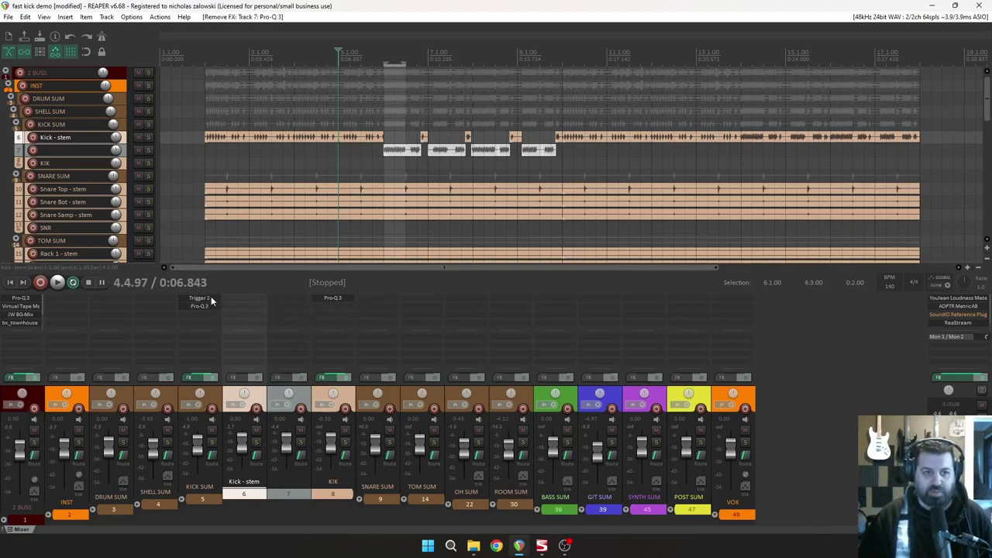
drag(212, 302, 216, 408)
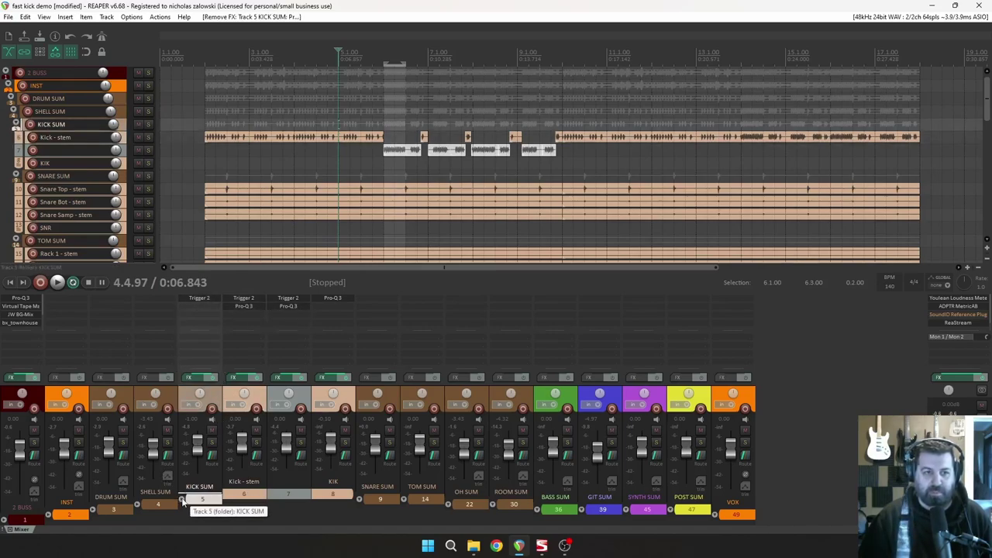
click(183, 499)
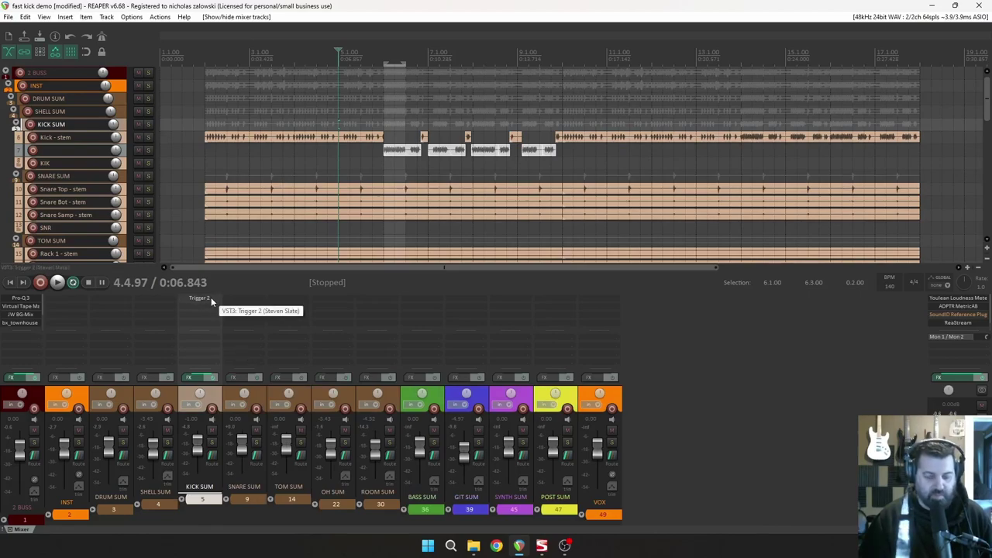
click(193, 500)
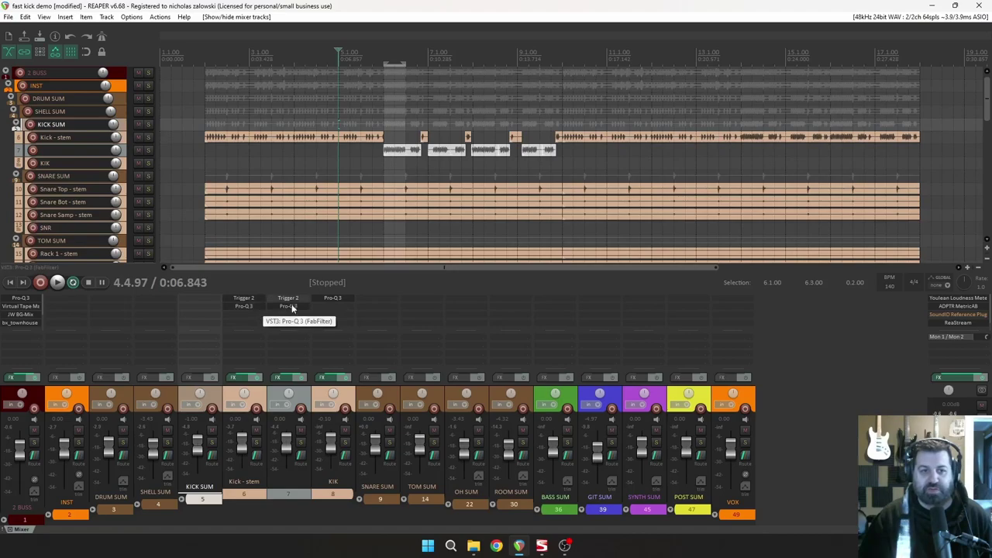
click(246, 305)
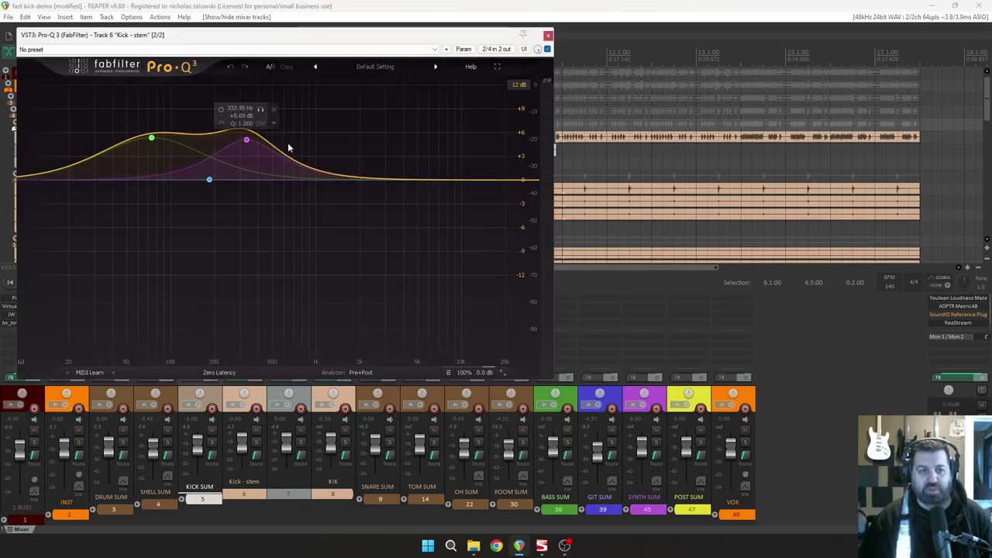
click(547, 35)
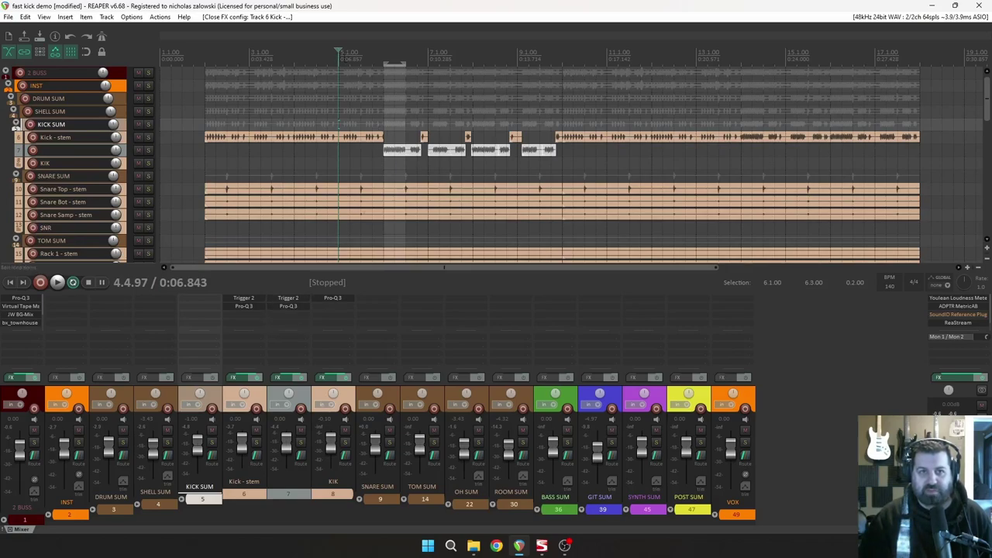
Turn off playback repeat and audition the mix through the fast kick section starting at 6.1.00
key(space)
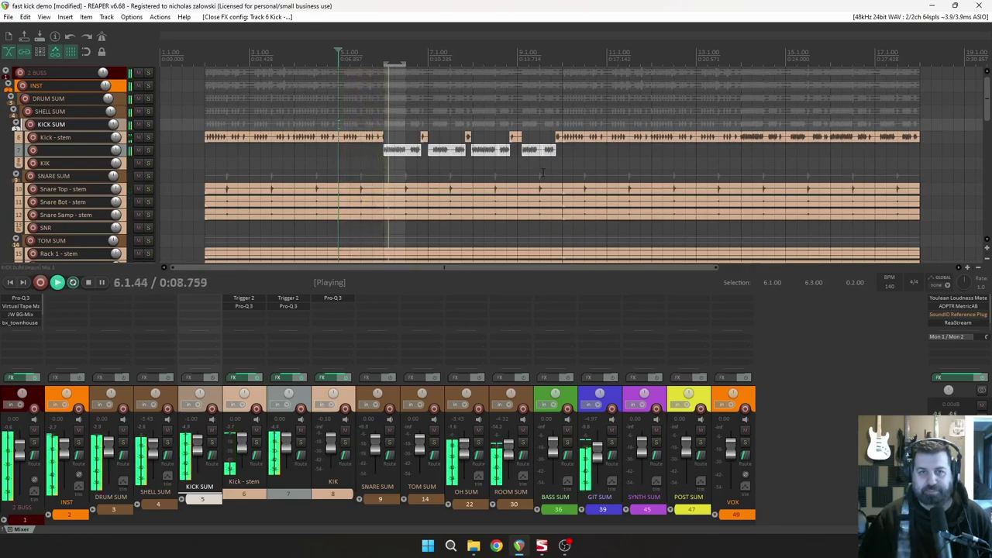
key(space)
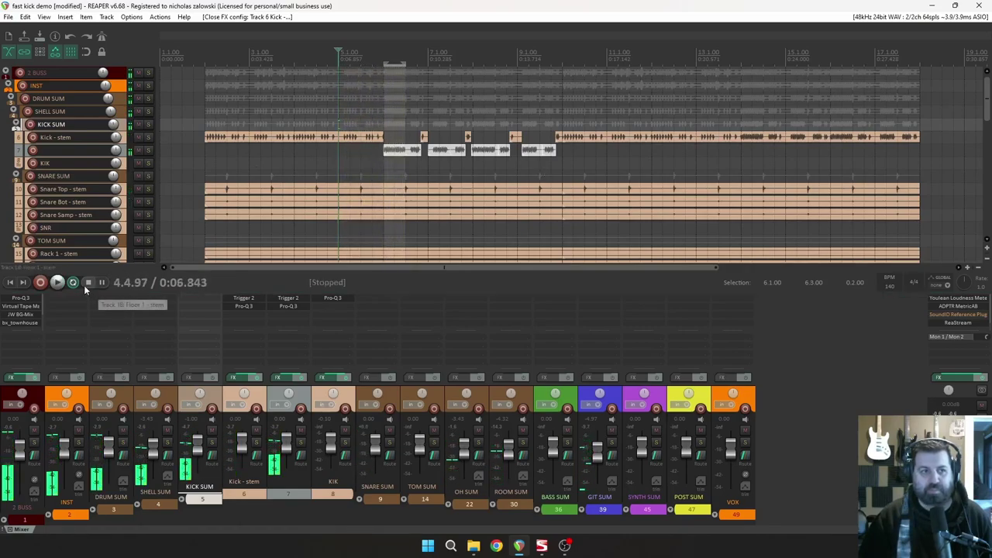
click(73, 282)
key(space)
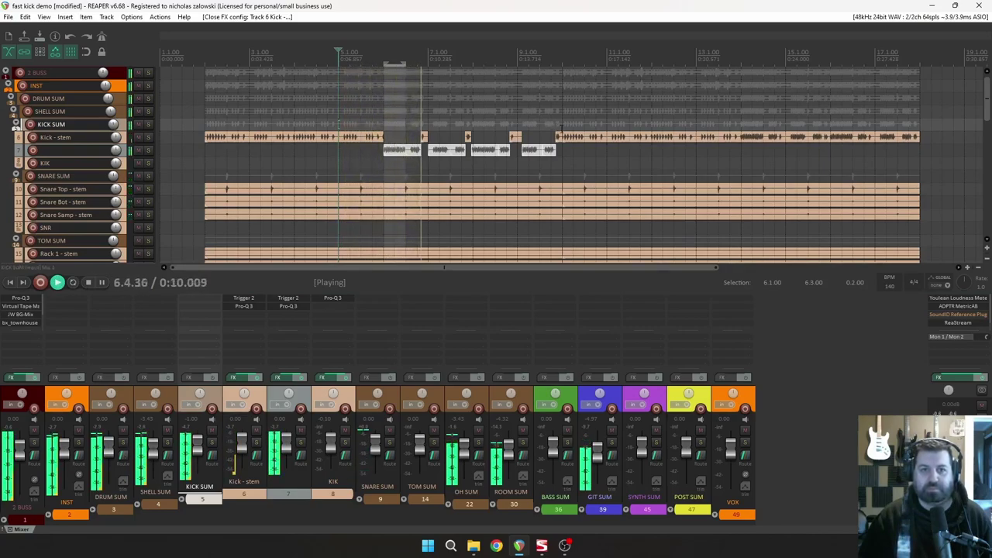
key(space)
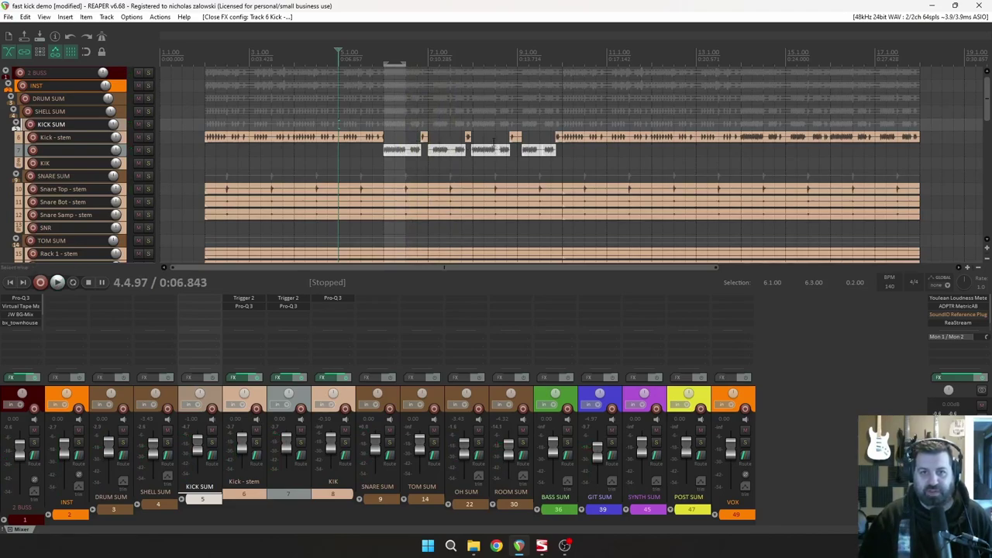
Add a second FabFilter Pro-Q 3 to track 7, after Trigger 2 and the existing Pro-Q 3
double_click(296, 315)
text(fab)
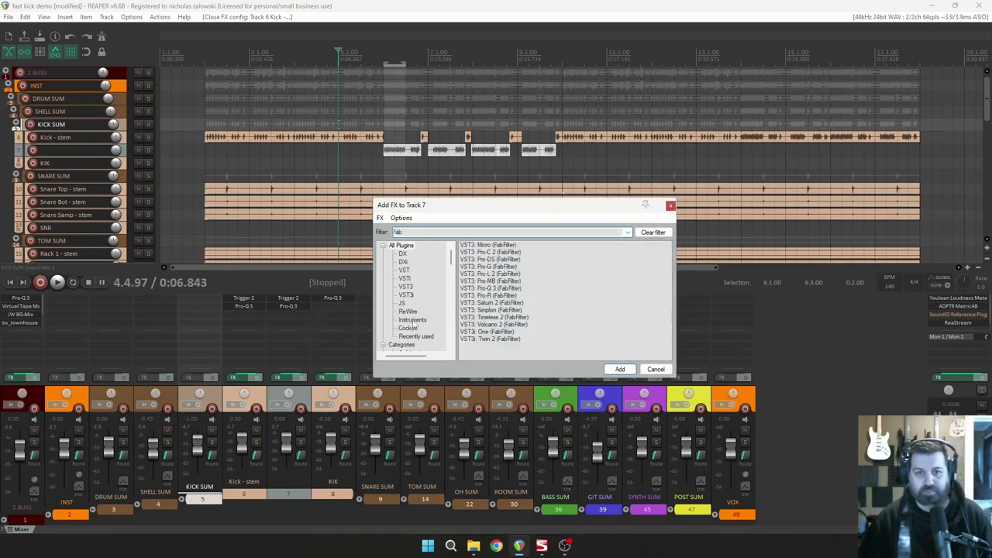
click(490, 287)
click(618, 368)
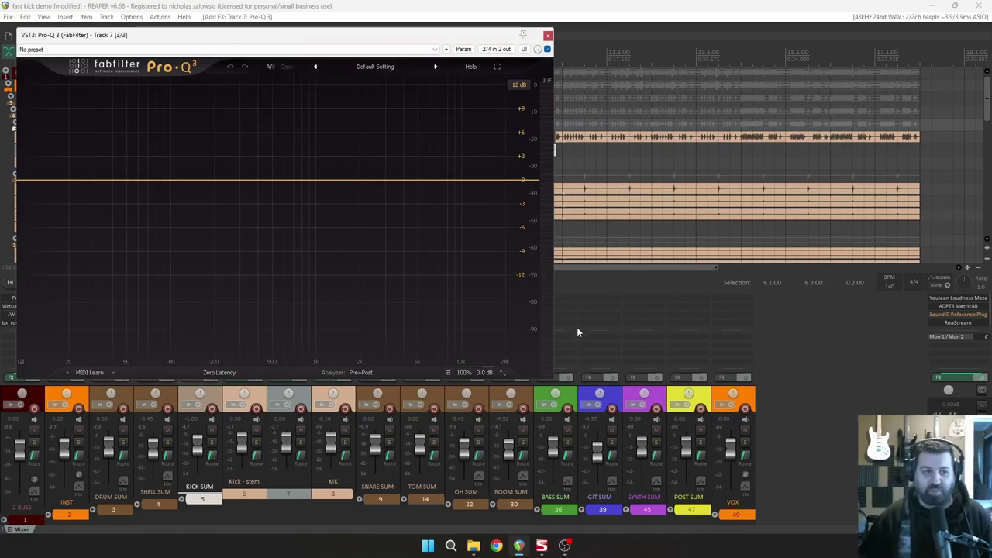
Add a dynamic bell cut at about 35.5 Hz in track 7's new Pro-Q 3 and position its window clear of the kick items
drag(264, 40, 595, 76)
drag(462, 213, 437, 248)
mouse_move(485, 361)
mouse_down()
mouse_move(484, 350)
mouse_move(465, 360)
mouse_move(454, 388)
mouse_move(479, 331)
mouse_move(448, 393)
mouse_up()
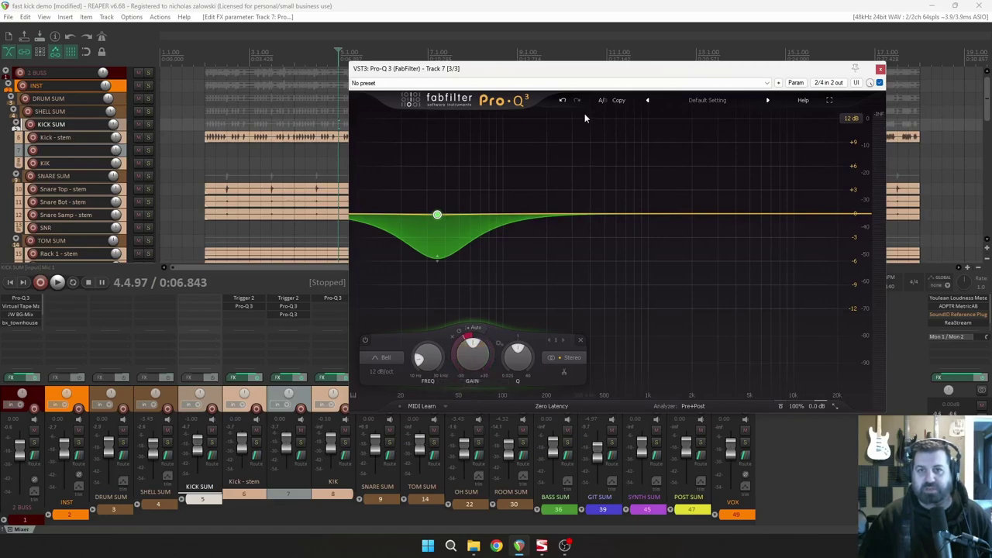
drag(597, 70, 503, 73)
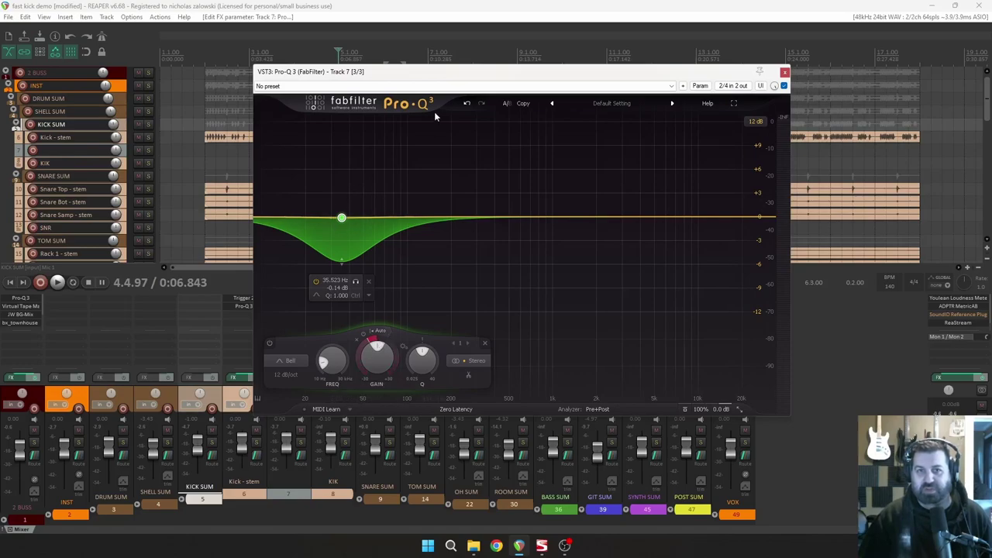
drag(469, 77, 500, 189)
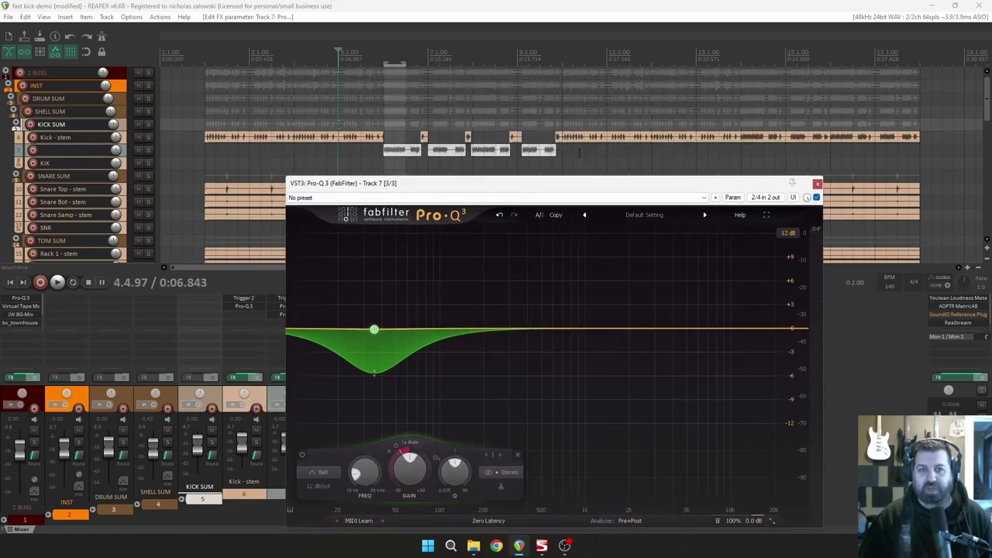
Audition from 5.1.23 while deepening the bell's dynamic range to about -6 dB and moving its frequency to about 29 Hz
scroll(572, 151, up, 4)
click(518, 124)
scroll(623, 143, up, 2)
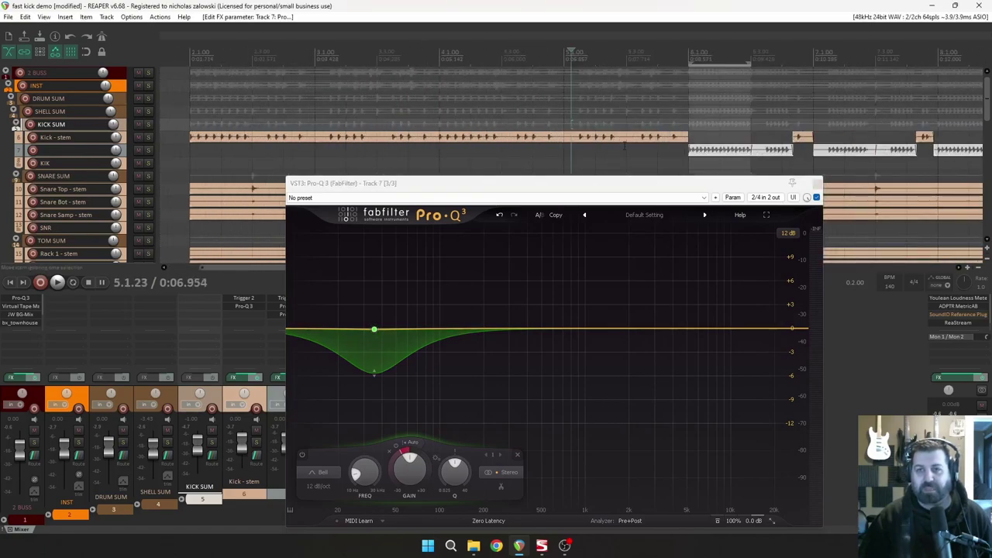
drag(625, 183, 607, 171)
scroll(572, 115, down, 2)
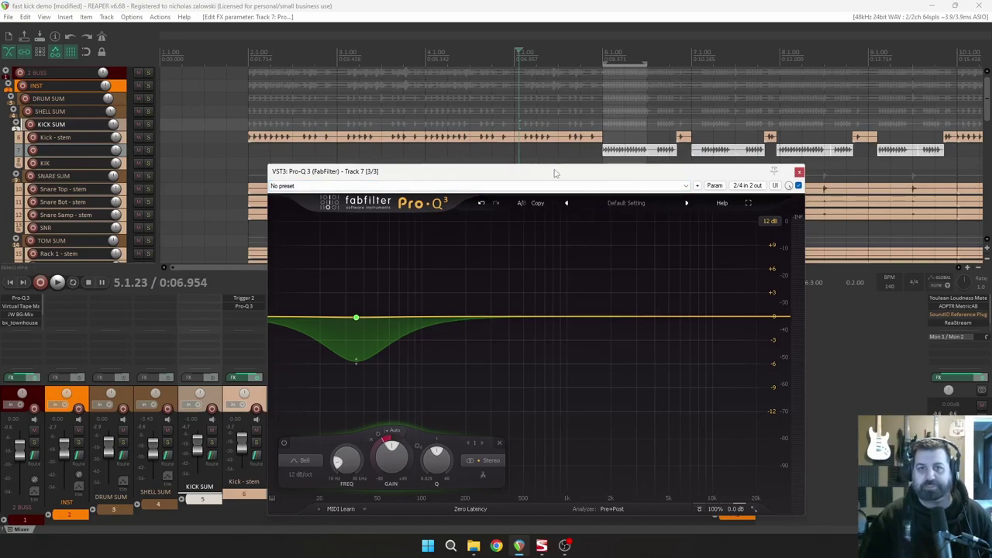
key(space)
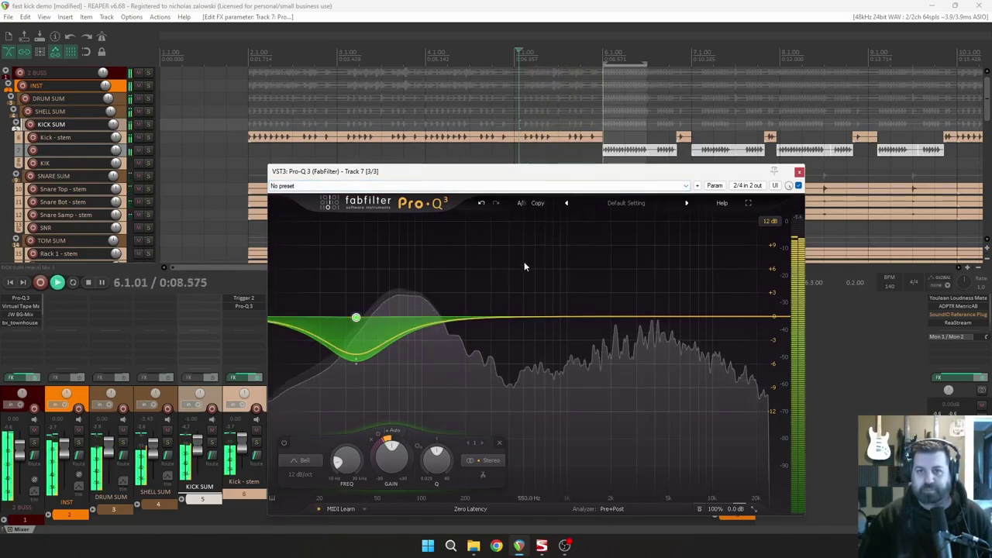
mouse_move(357, 366)
mouse_down()
mouse_move(354, 411)
mouse_move(354, 377)
mouse_up()
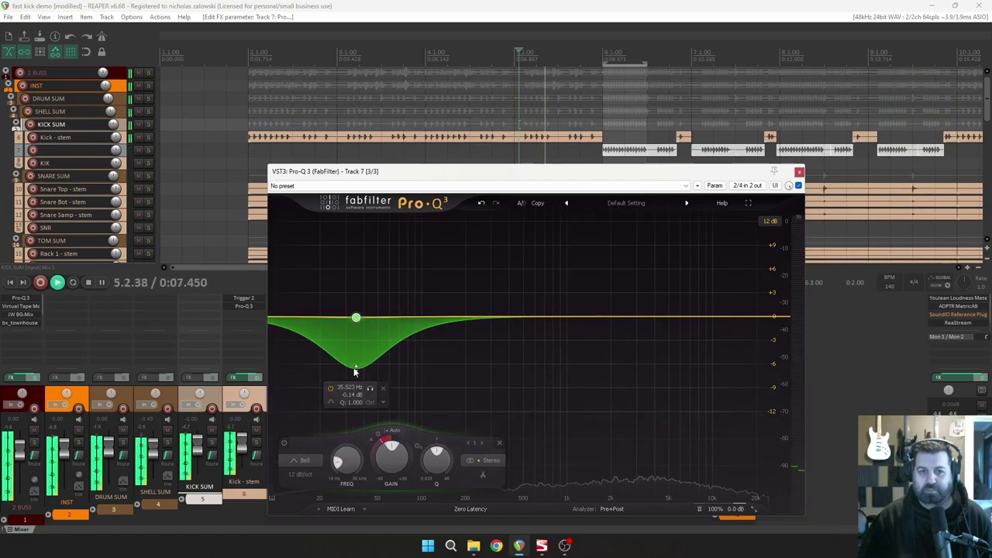
drag(354, 317, 344, 321)
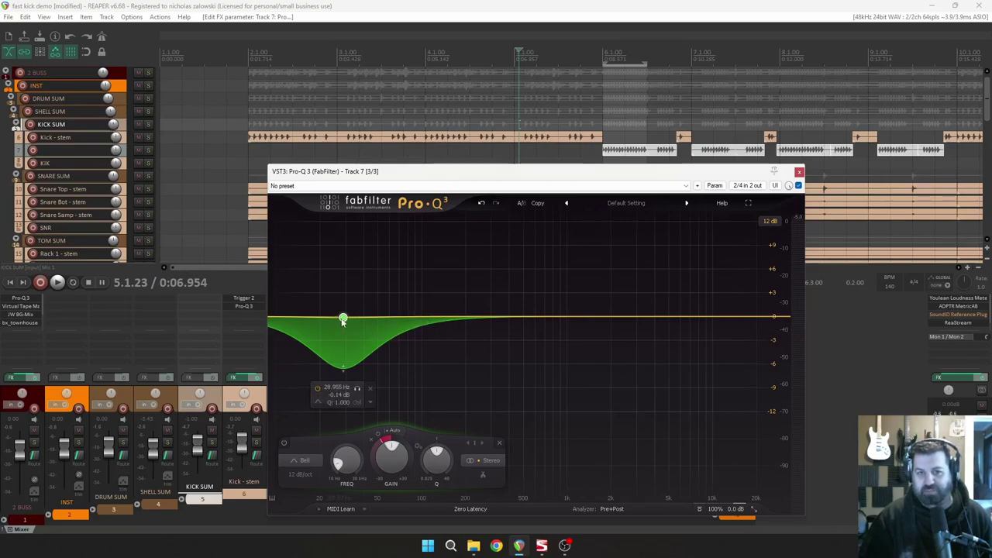
Audition the dynamic low cut on track 7 from 5.1.25 through the first fast kick sections
scroll(344, 320, up, 3)
scroll(343, 320, down, 4)
scroll(344, 320, up, 2)
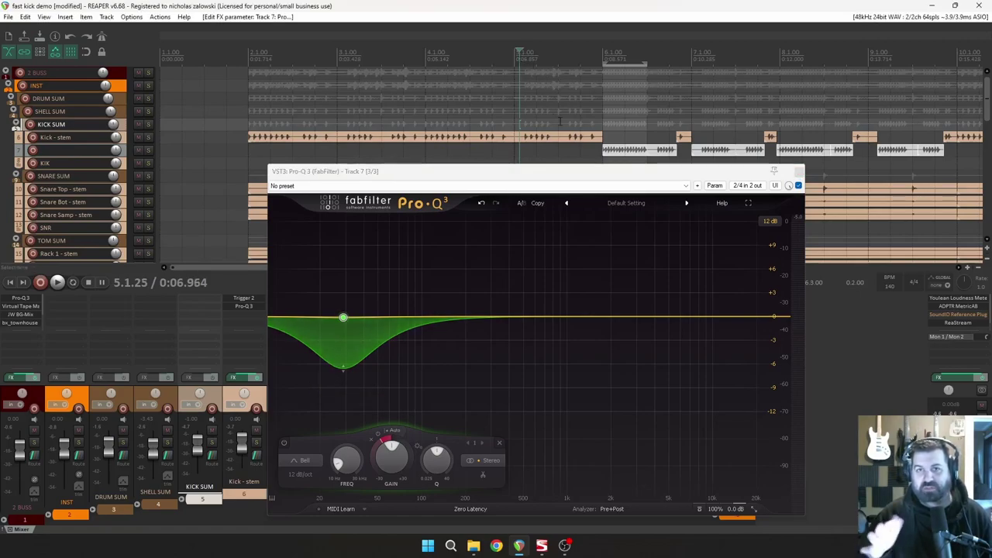
click(56, 282)
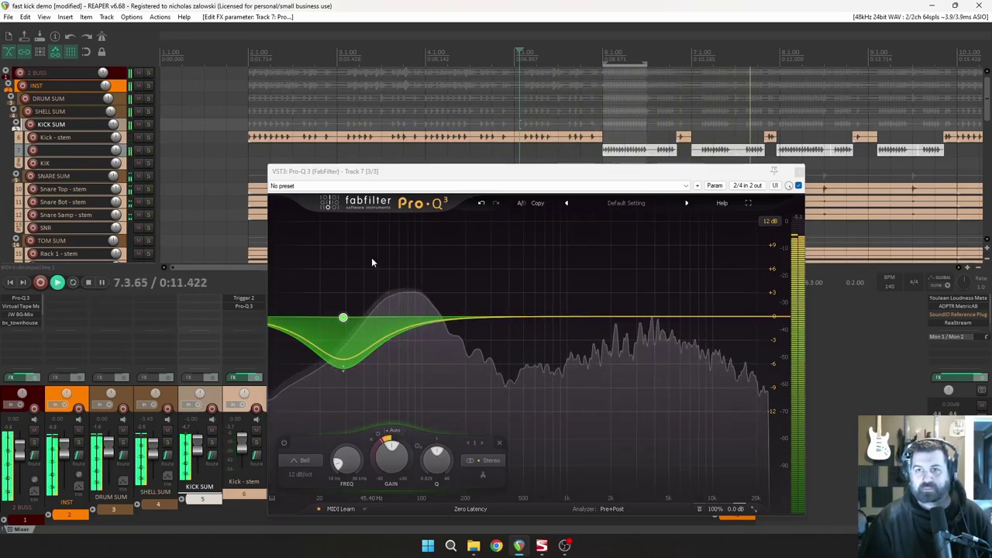
key(space)
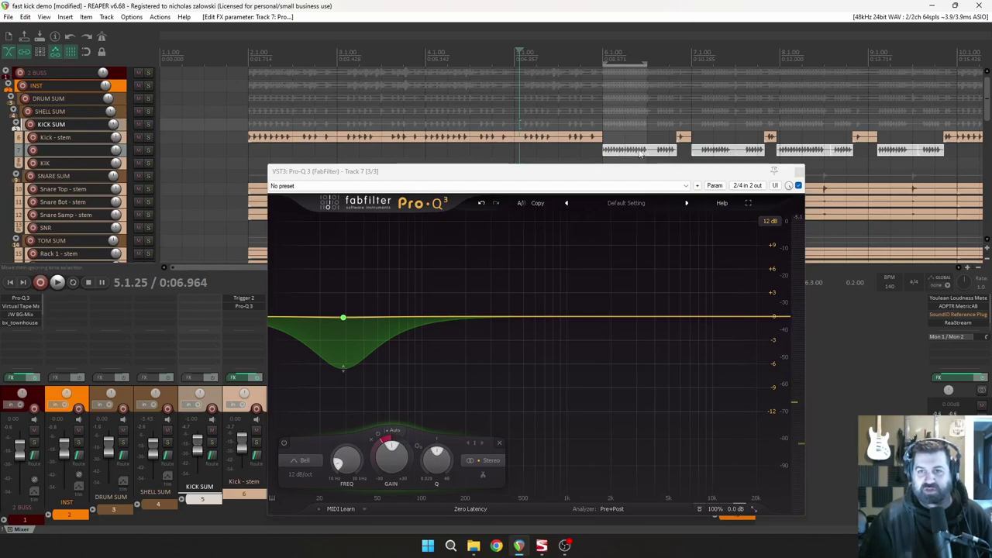
Delete the dynamic bell band at about 29 Hz from track 7's new Pro-Q 3
mouse_move(373, 364)
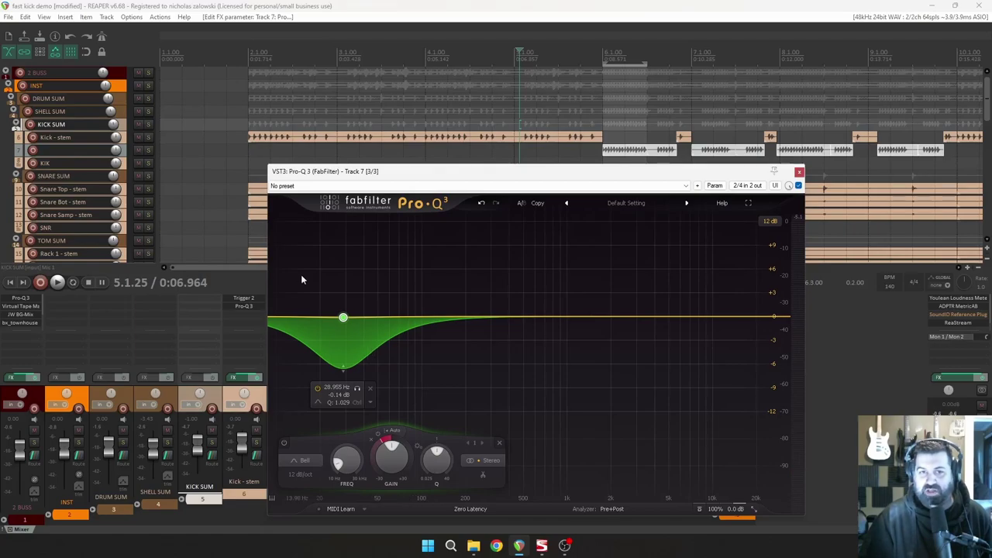
click(497, 443)
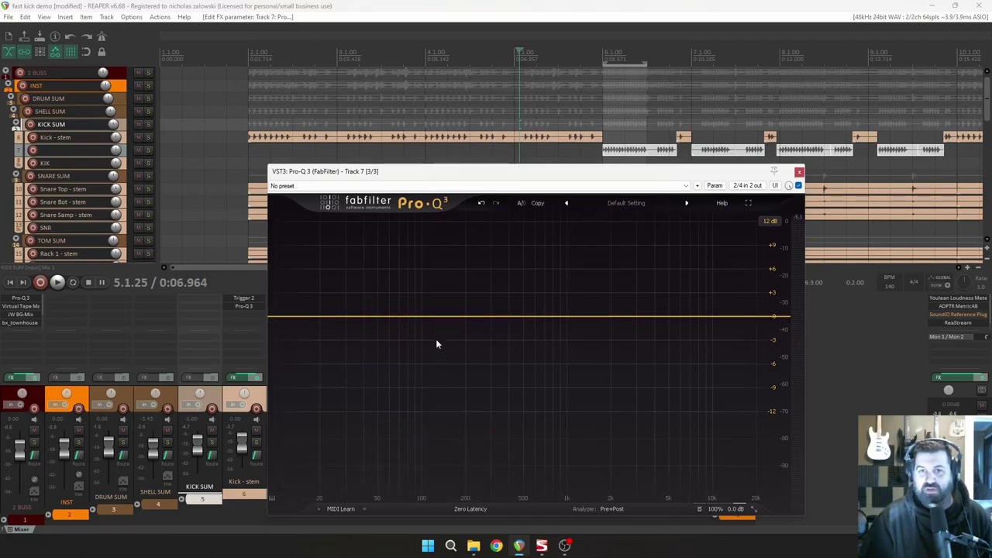
drag(637, 174, 607, 193)
Inspect the slow kick passage on Kick - stem and briefly audition it from 3.4.26
scroll(675, 140, up, 3)
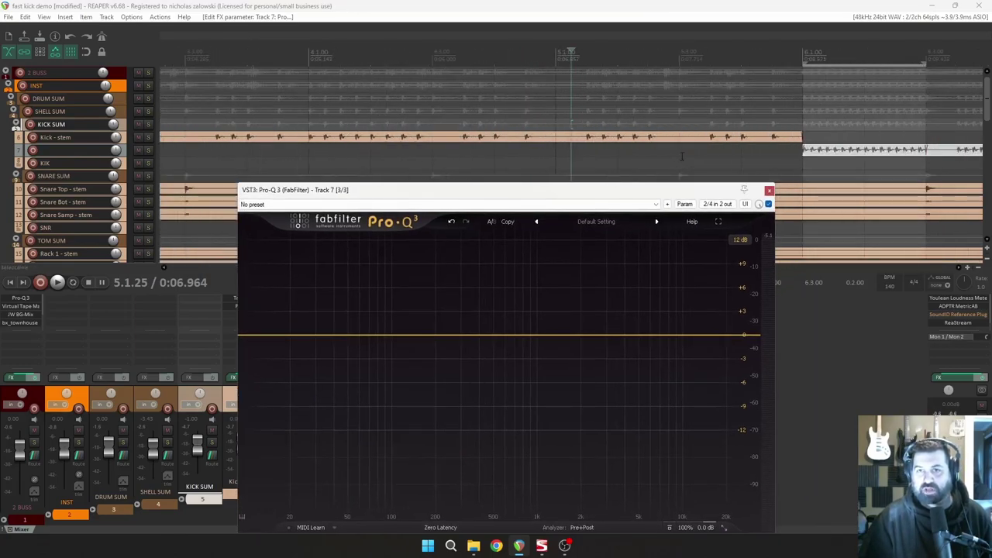
scroll(661, 59, down, 2)
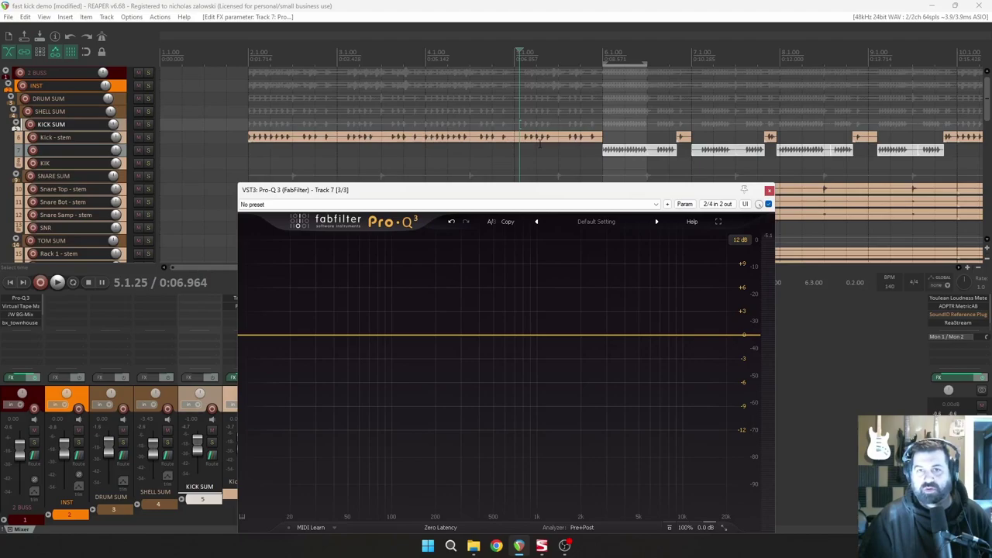
scroll(542, 143, up, 2)
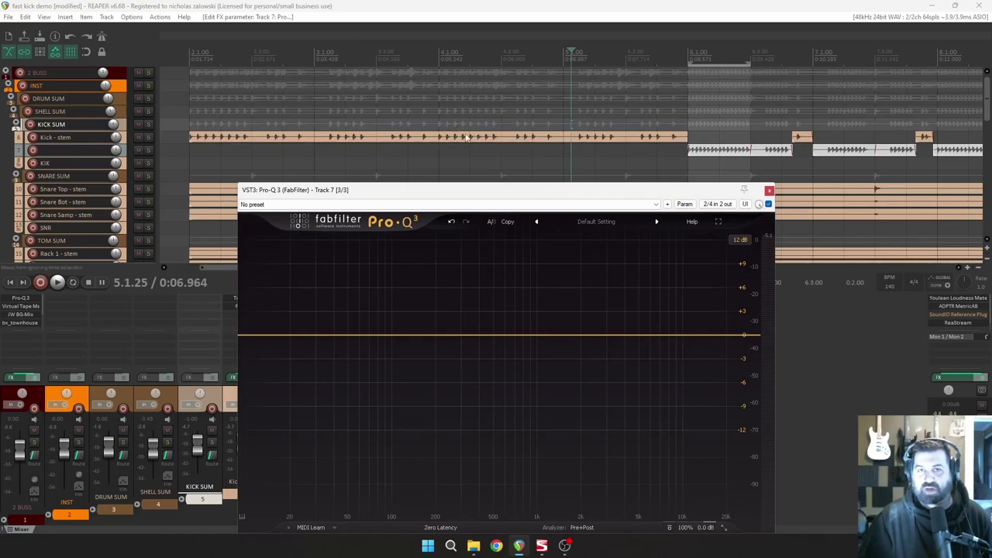
click(416, 48)
key(space)
key(space)
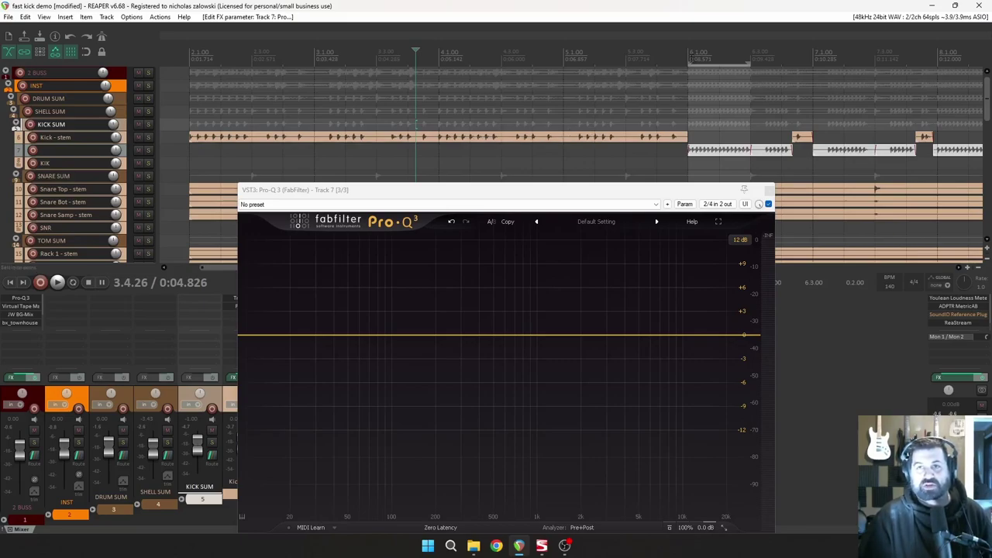
Place the edit cursor at 6.1.00 and examine the fast kick sections on track 7
click(687, 58)
scroll(682, 124, up, 3)
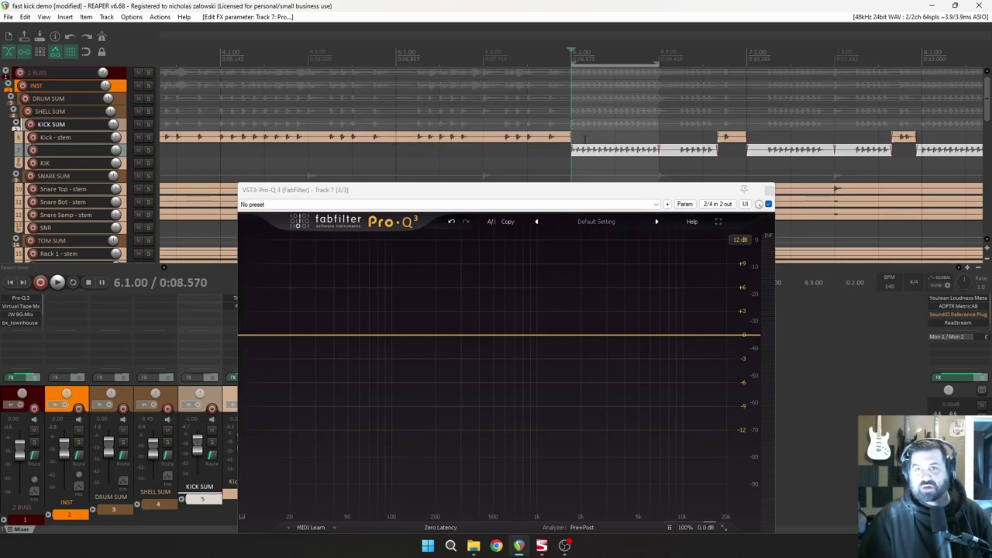
scroll(750, 155, down, 3)
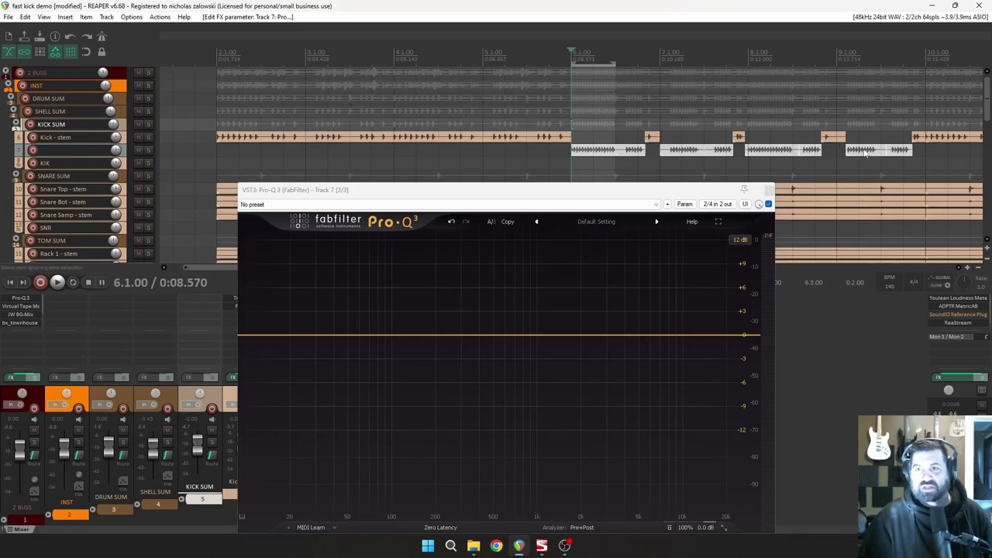
scroll(627, 161, up, 3)
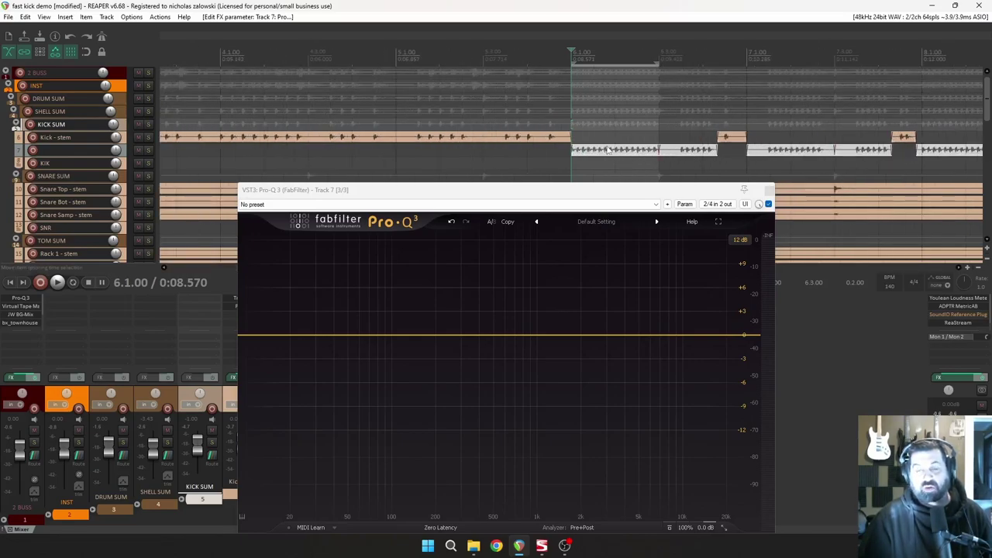
Add a 12 dB/oct low cut at about 48 Hz in track 7's newest Pro-Q 3
drag(564, 198, 546, 125)
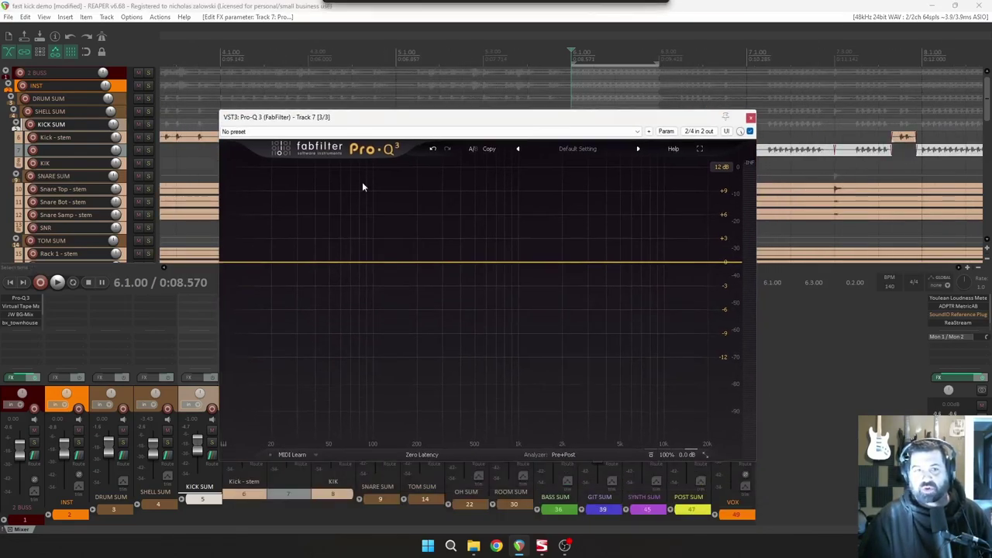
double_click(239, 296)
drag(290, 265, 325, 256)
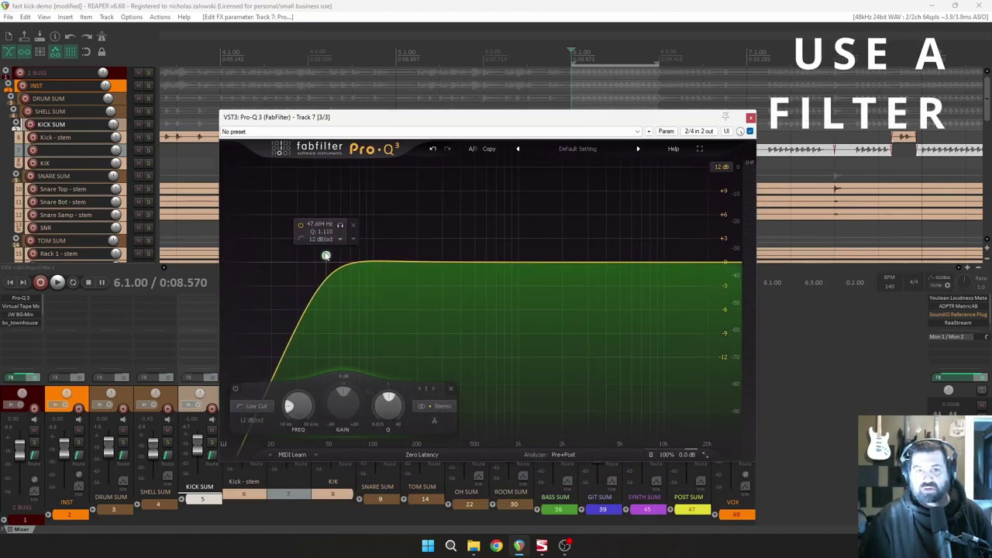
drag(487, 125, 480, 189)
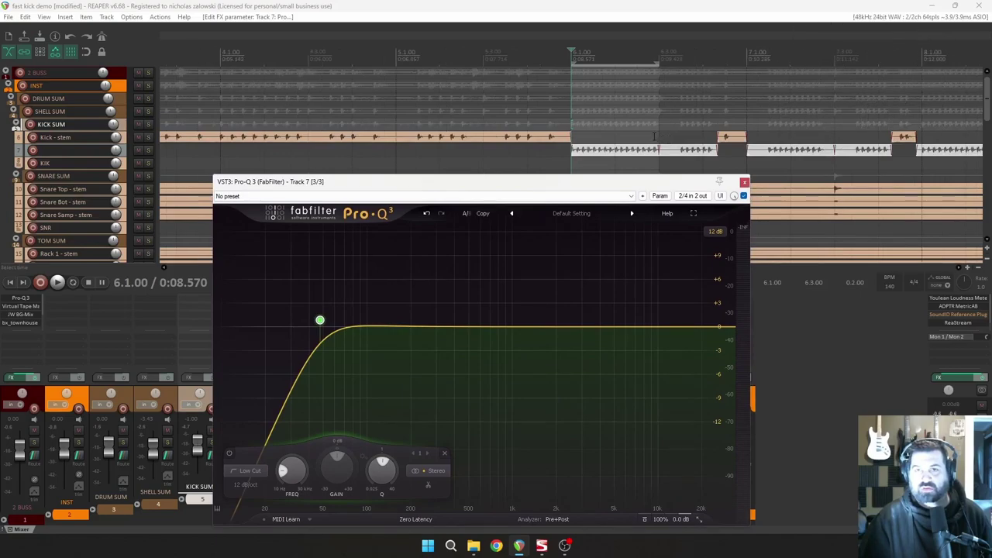
Audition the low cut on track 7 from 5.3.94 into the first fast kick section, looping from 6.1.00
scroll(580, 92, up, 2)
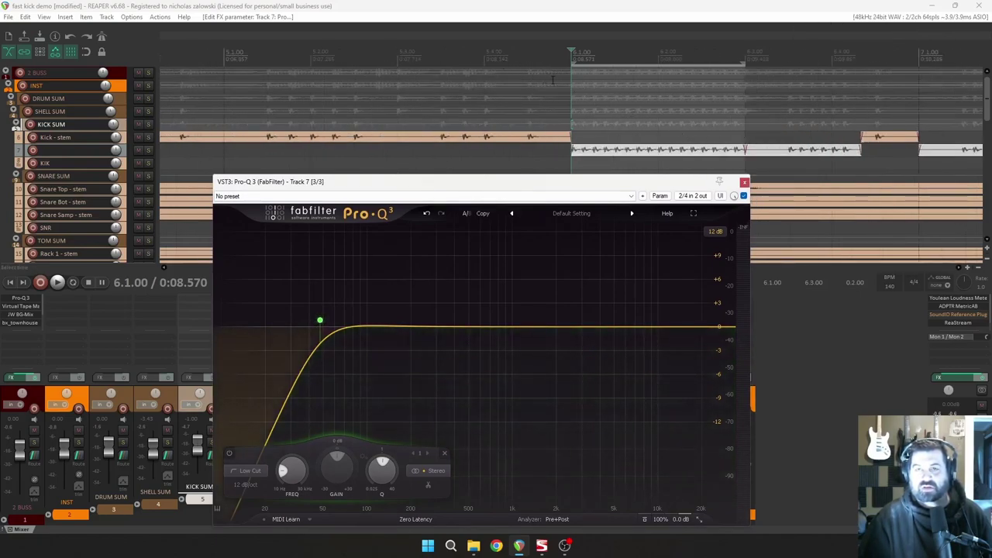
click(479, 56)
key(space)
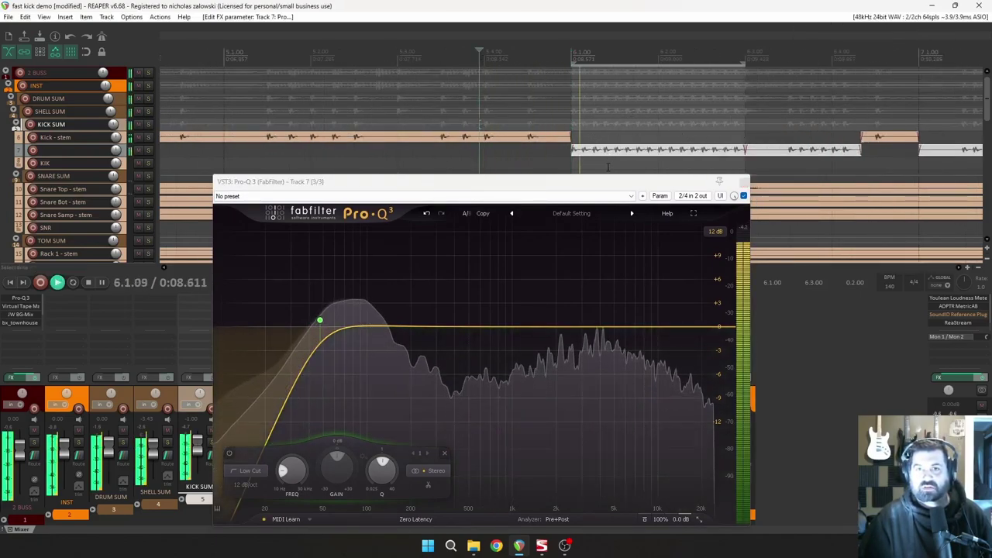
mouse_move(349, 308)
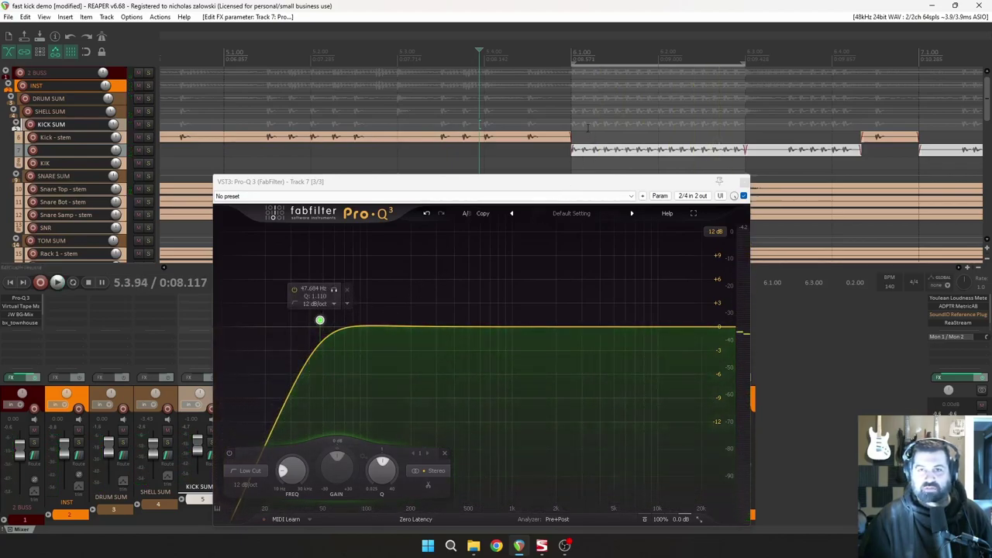
click(56, 282)
mouse_move(347, 304)
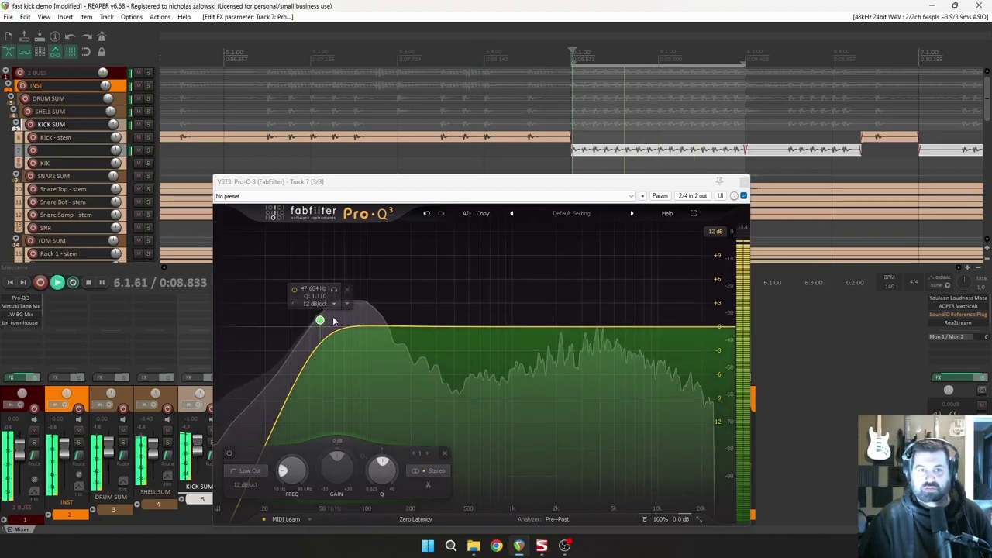
key(space)
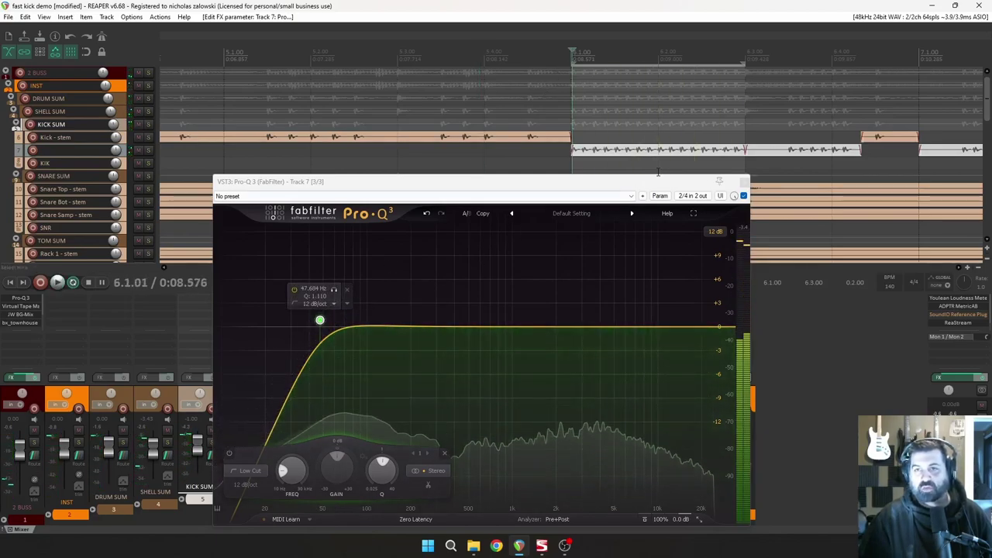
Close track 7's Pro-Q 3 and play from 5.1.39 through all the fast kick sections
click(744, 182)
scroll(564, 128, down, 2)
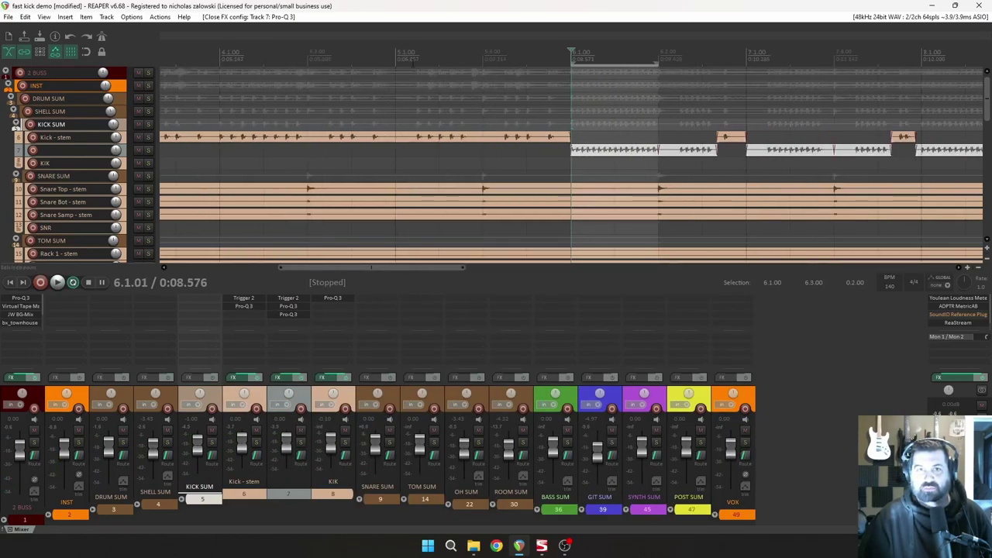
click(410, 237)
key(space)
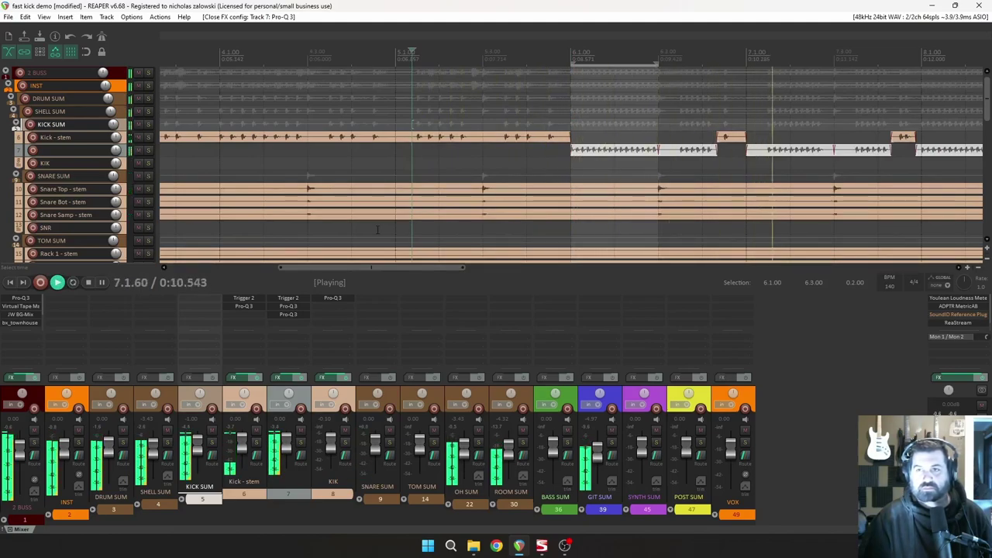
scroll(609, 188, down, 2)
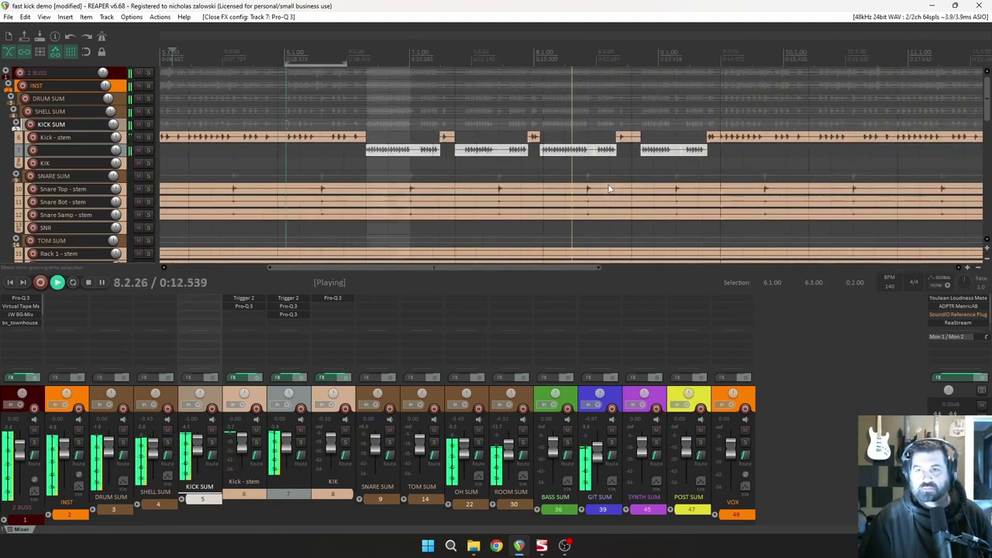
scroll(609, 189, down, 4)
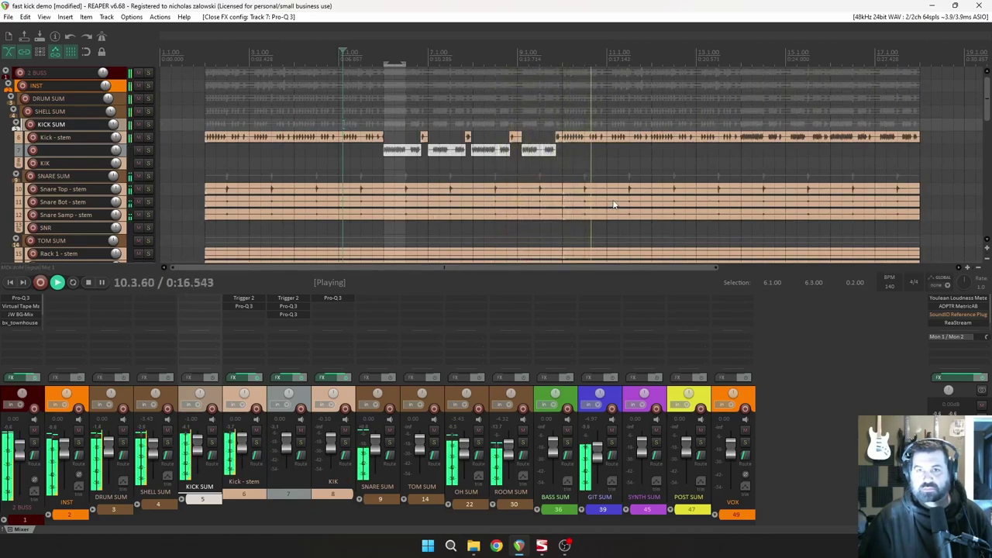
key(space)
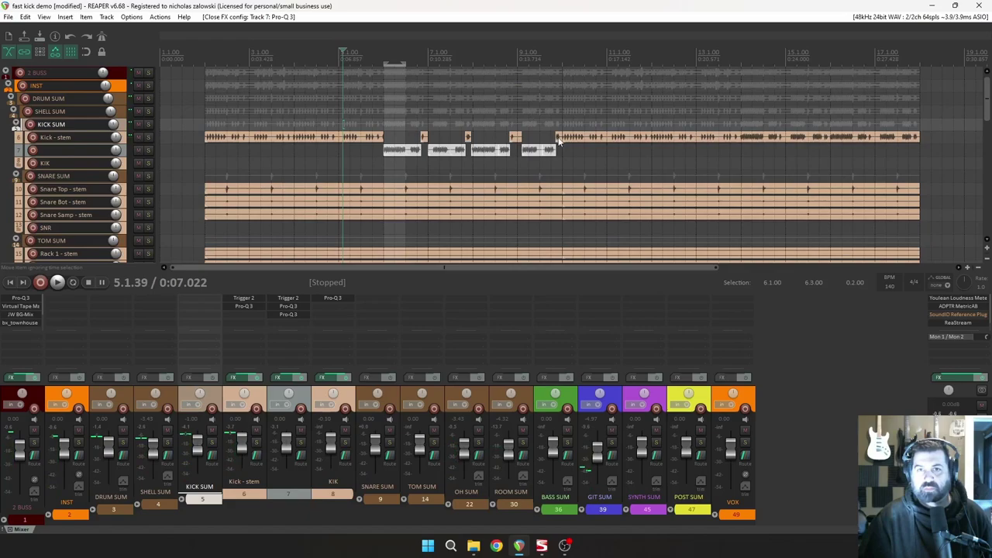
Move the short Kick - stem items at 9.4.64 and between the second and third fast sections onto track 7
click(560, 141)
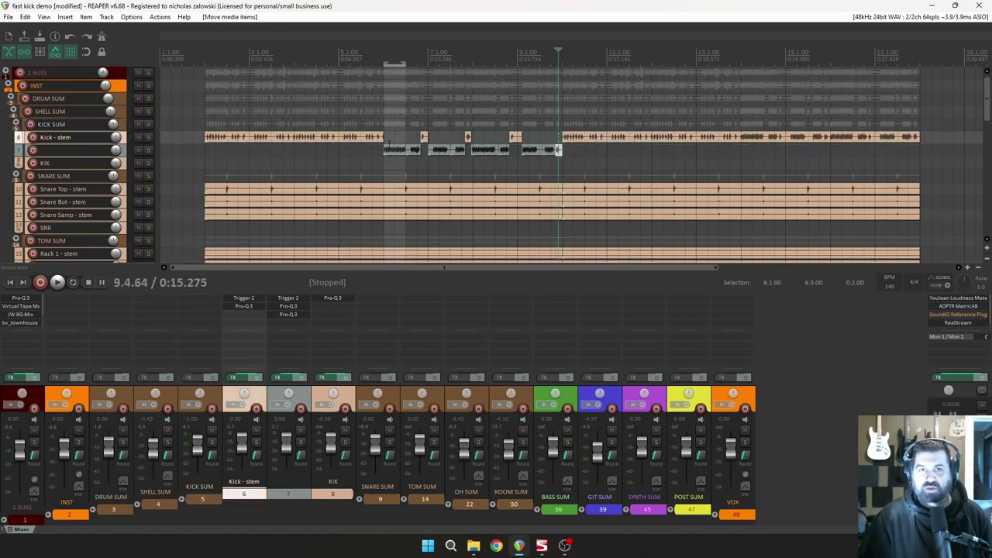
drag(467, 139, 467, 149)
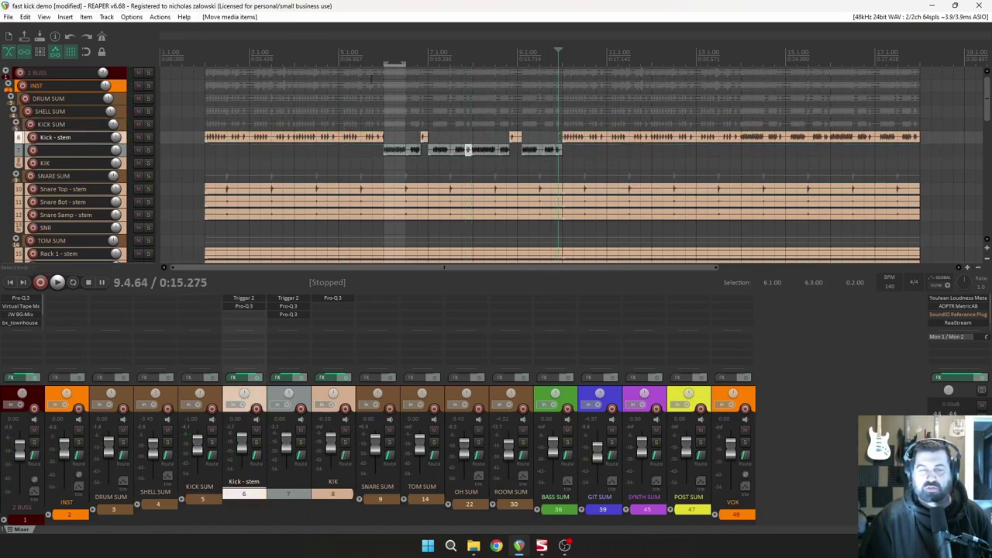
Play the fast sections from 5.3.09 while lowering the low cut in track 7's last Pro-Q 3 to about 38 Hz
click(361, 62)
key(space)
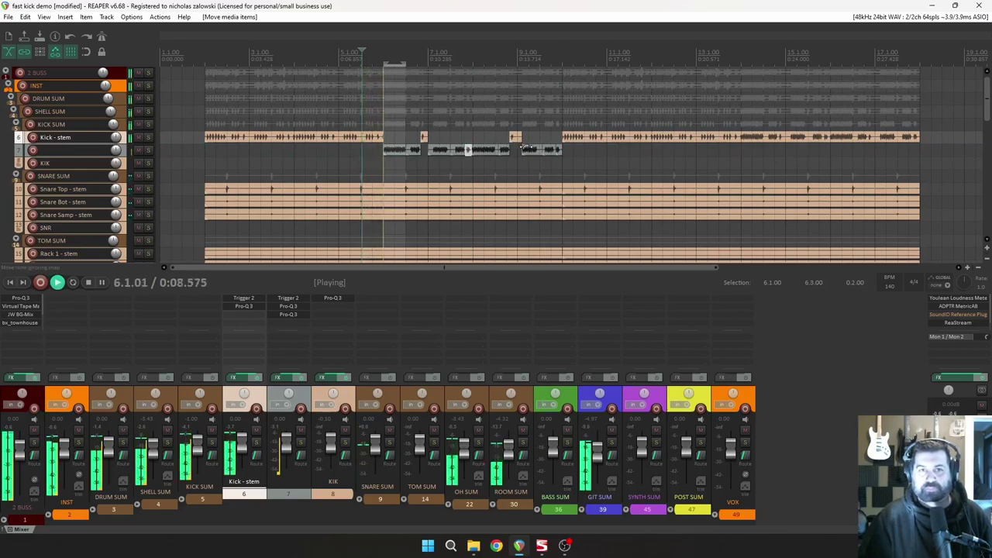
click(303, 314)
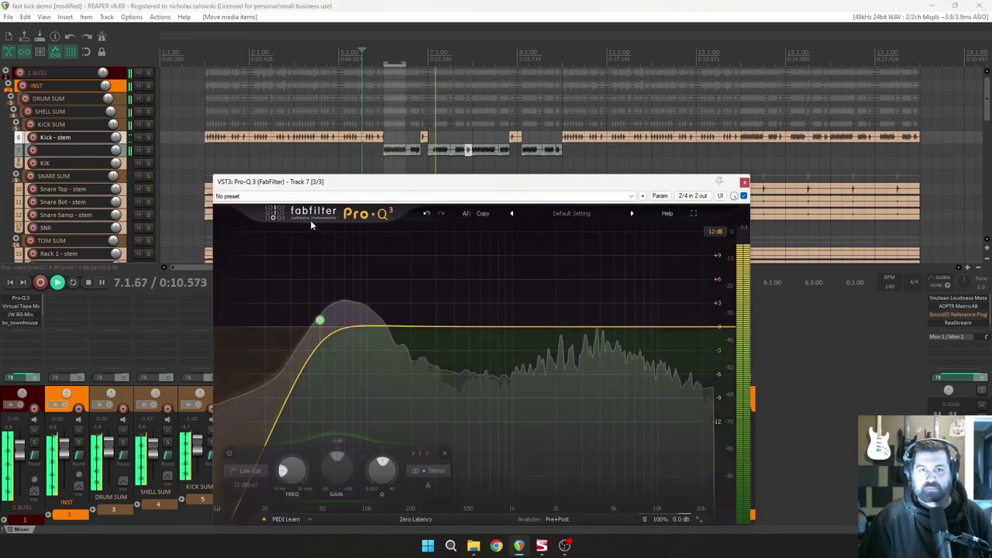
drag(320, 321, 306, 321)
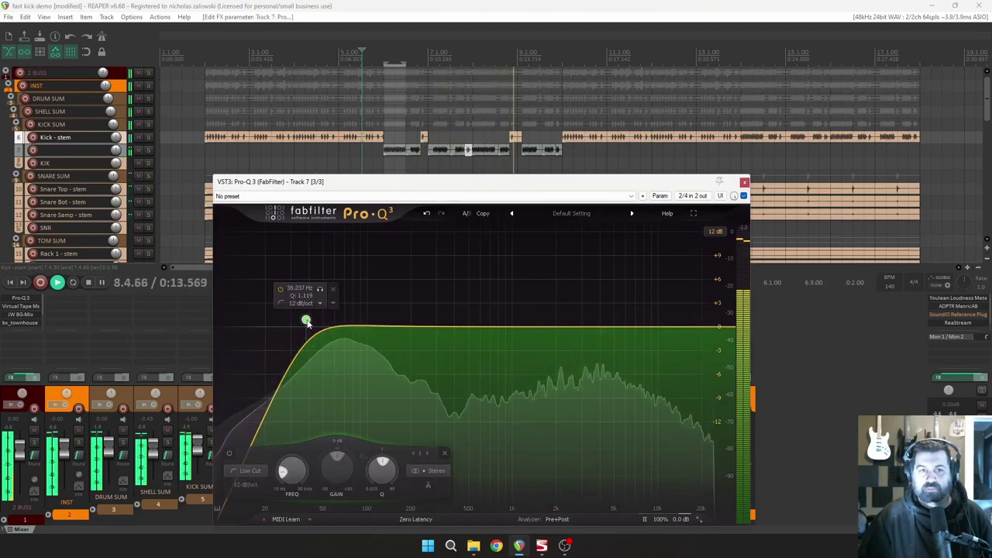
click(744, 183)
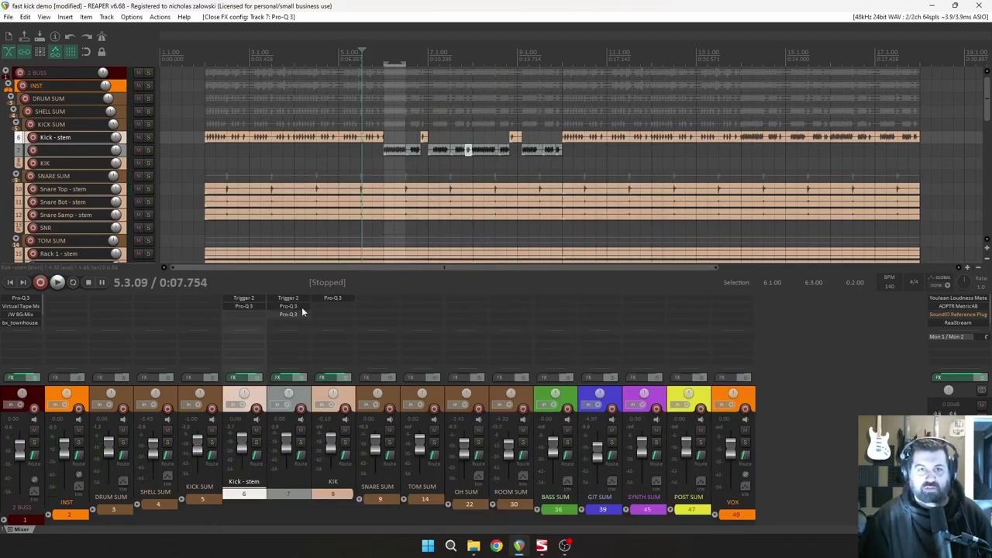
Remove both Pro-Q 3 instances from track 7 and copy Kick - stem's Pro-Q 3 onto it
scroll(391, 151, up, 2)
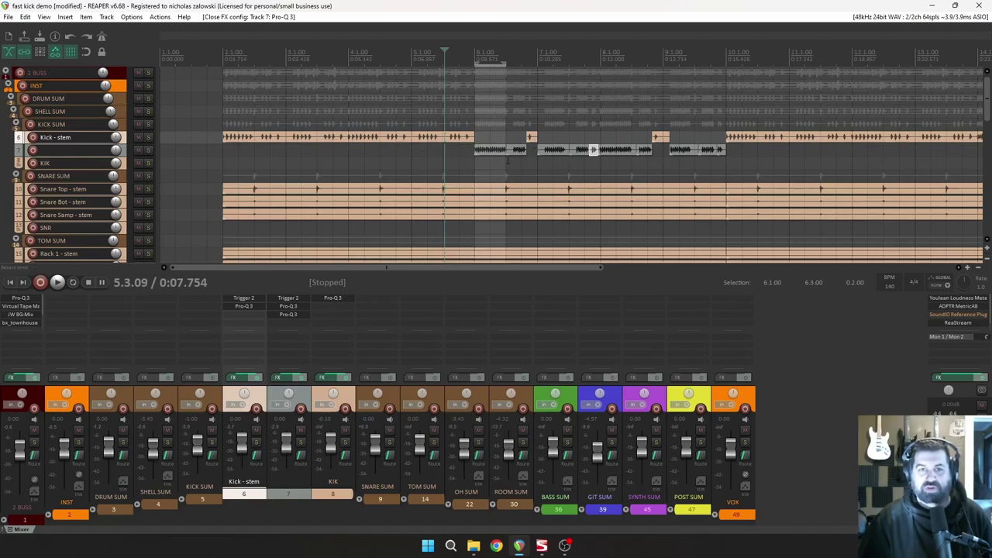
alt+click(300, 314)
alt+click(302, 307)
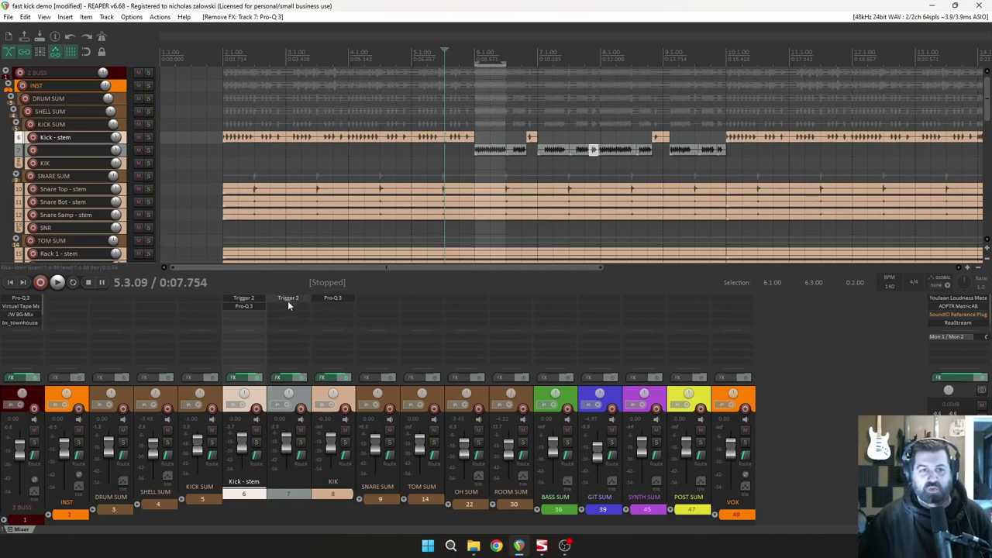
drag(254, 305, 285, 306)
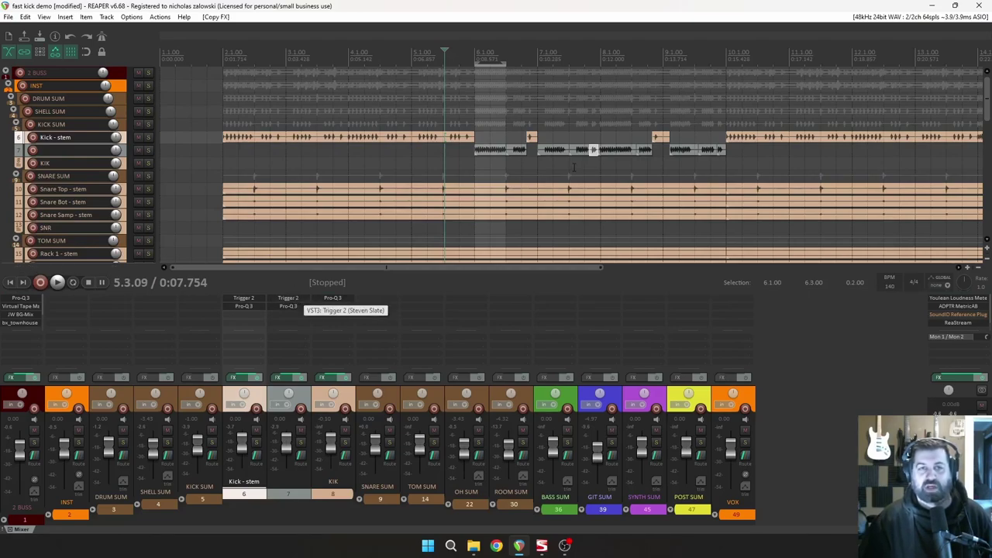
Move the unnamed fast-kick track above Kick - stem in the track order
scroll(574, 166, down, 4)
scroll(554, 164, down, 3)
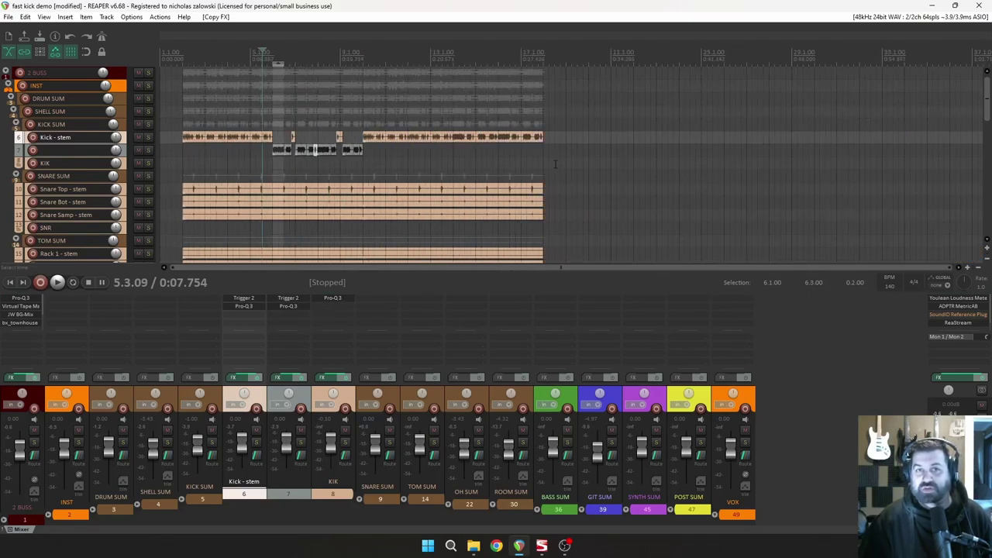
scroll(315, 150, up, 3)
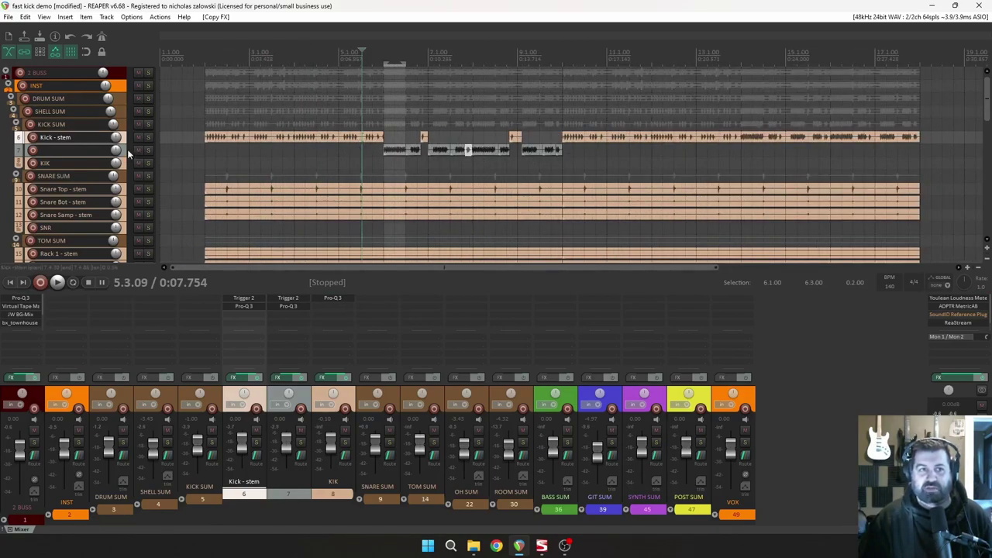
drag(128, 152, 142, 139)
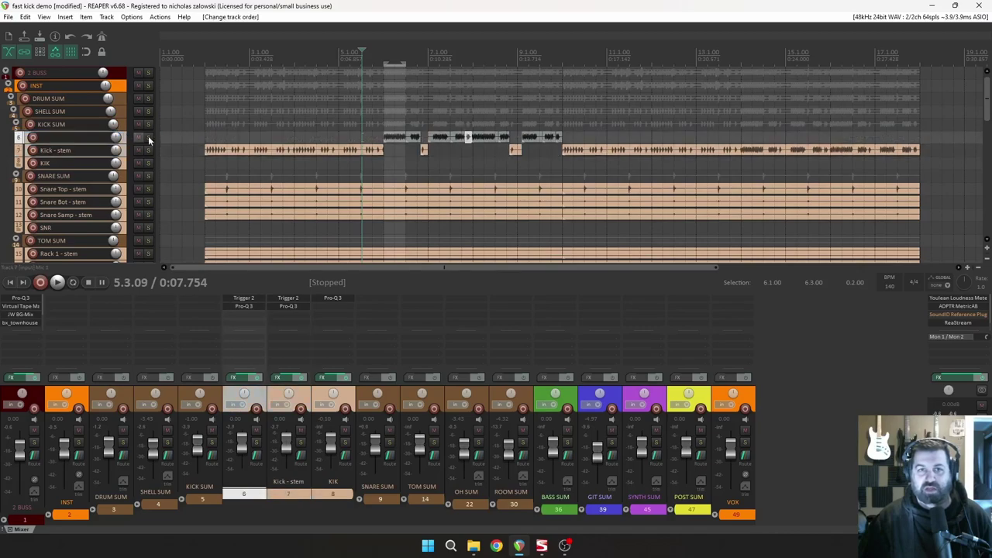
Inspect the fast kick items on track 6 and briefly audition them from 5.4.99
scroll(531, 144, up, 2)
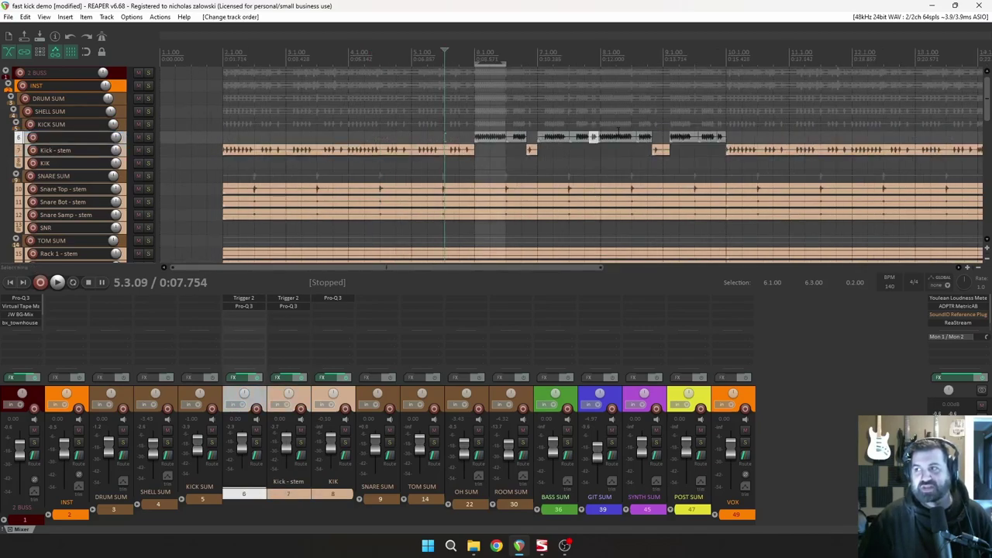
scroll(685, 144, down, 2)
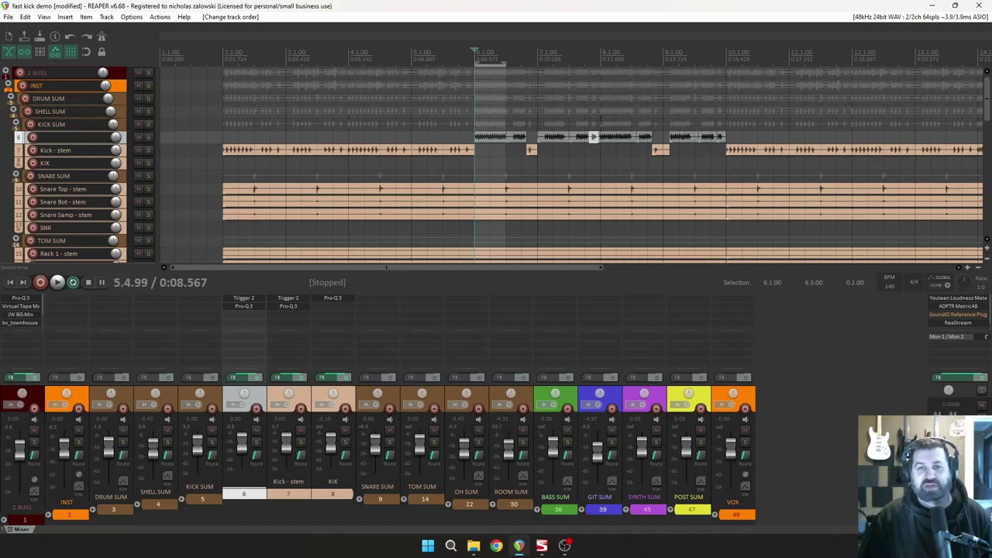
scroll(603, 147, up, 2)
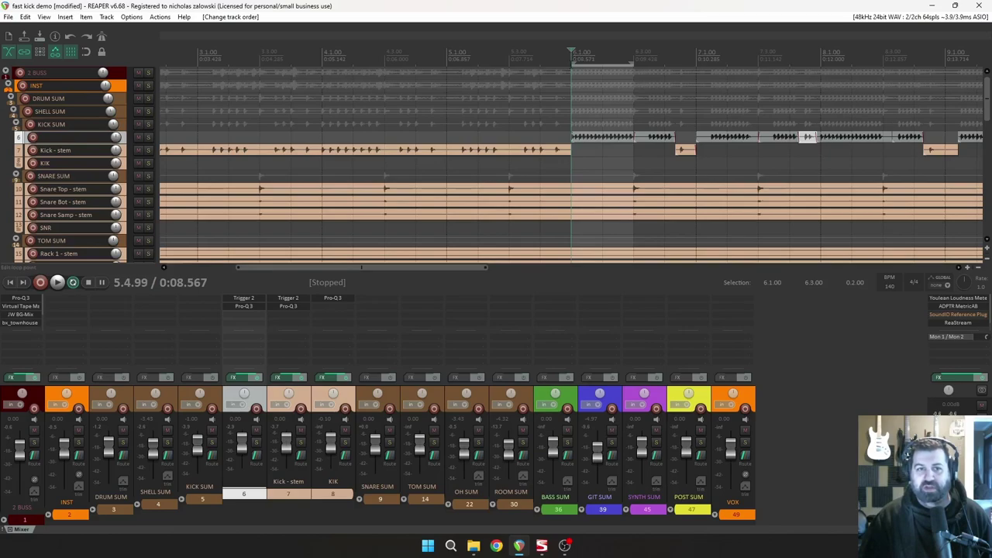
key(space)
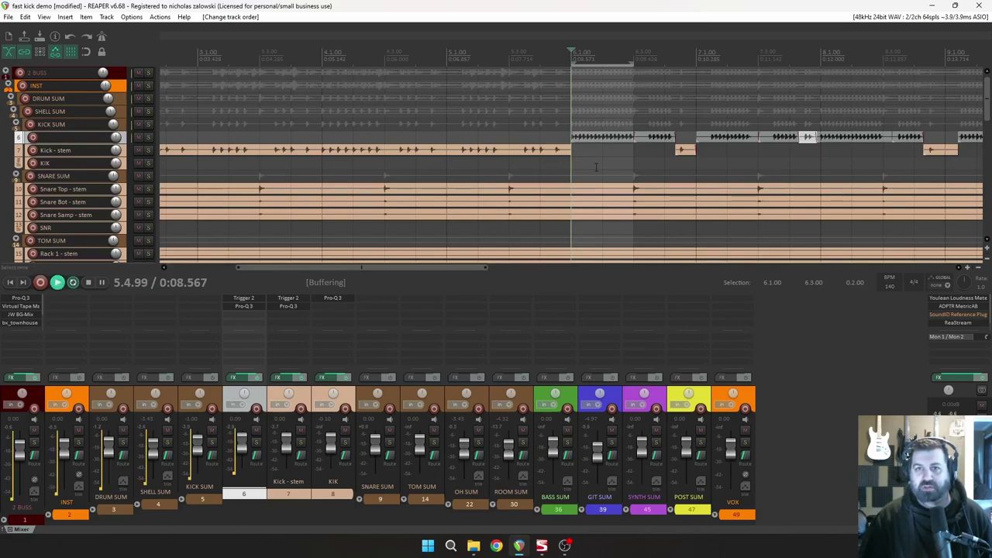
key(space)
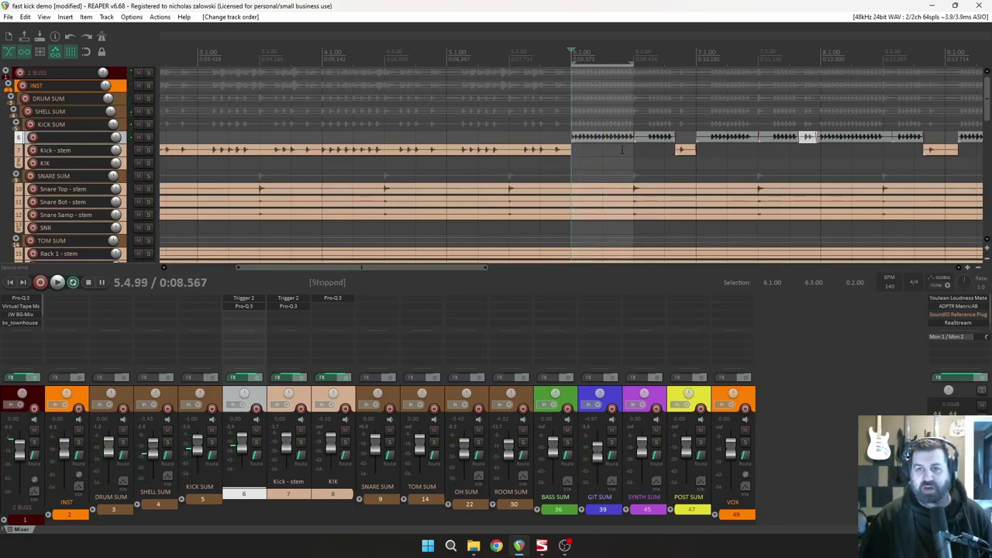
Copy Kick - stem's Pro-Q 3 onto track 6 as a second instance and set its 12 dB/oct low cut to about 44 Hz during playback
scroll(624, 156, down, 3)
drag(285, 307, 248, 313)
drag(104, 217, 117, 176)
key(space)
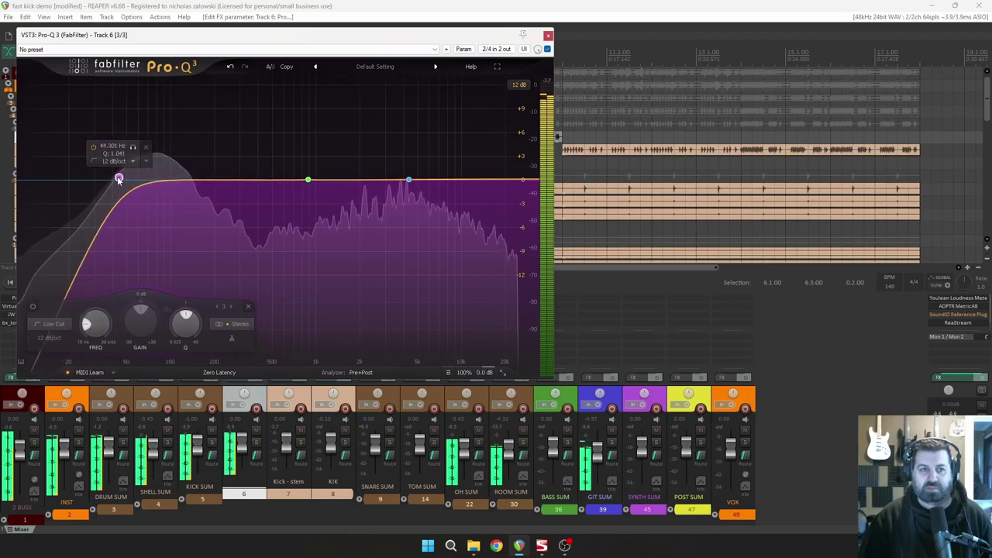
click(547, 35)
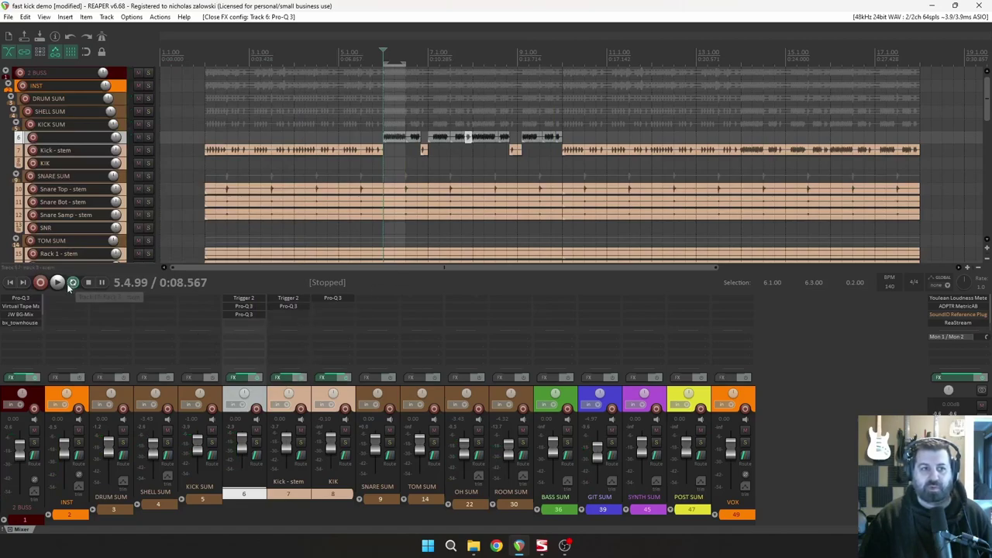
Mute the KIK track and play the fast kick sections from 6.1.13
click(138, 163)
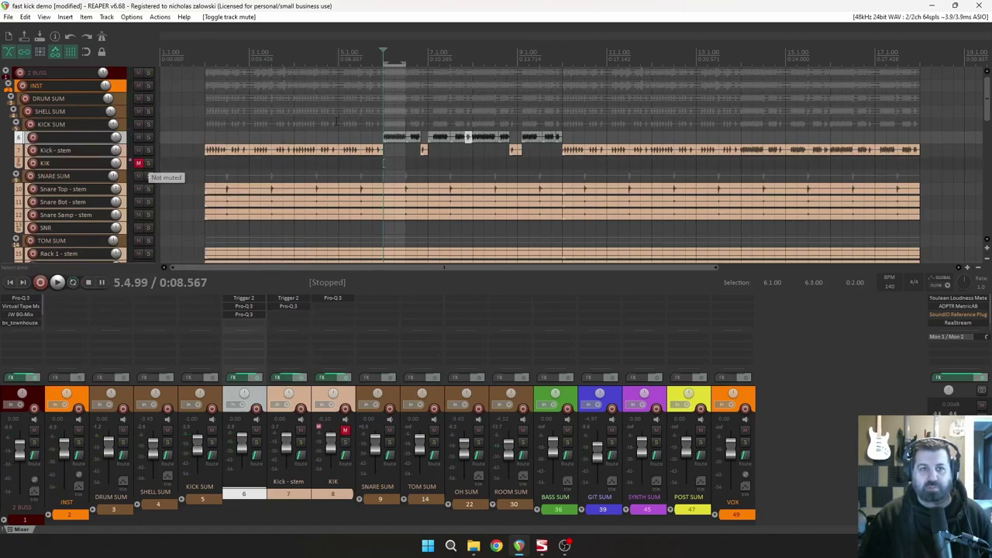
click(383, 59)
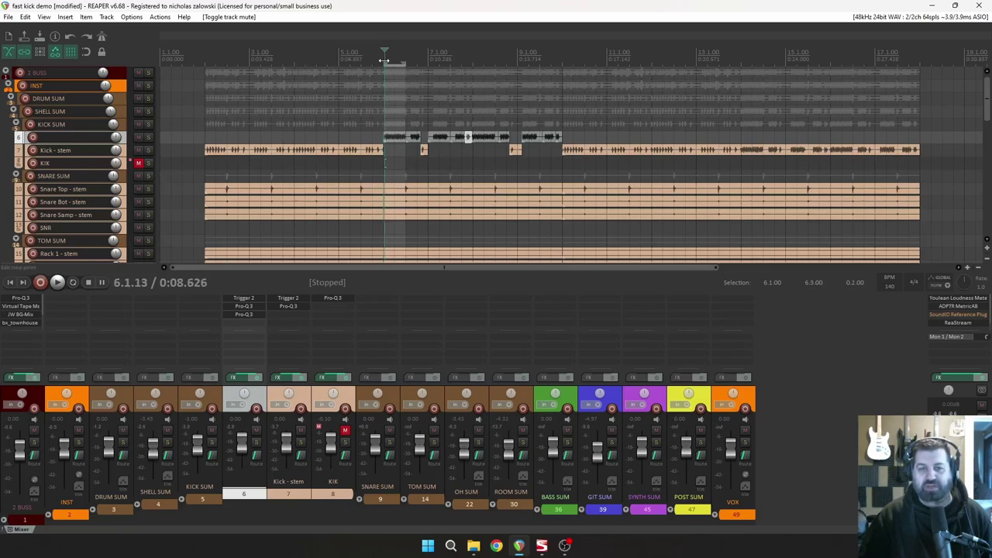
key(space)
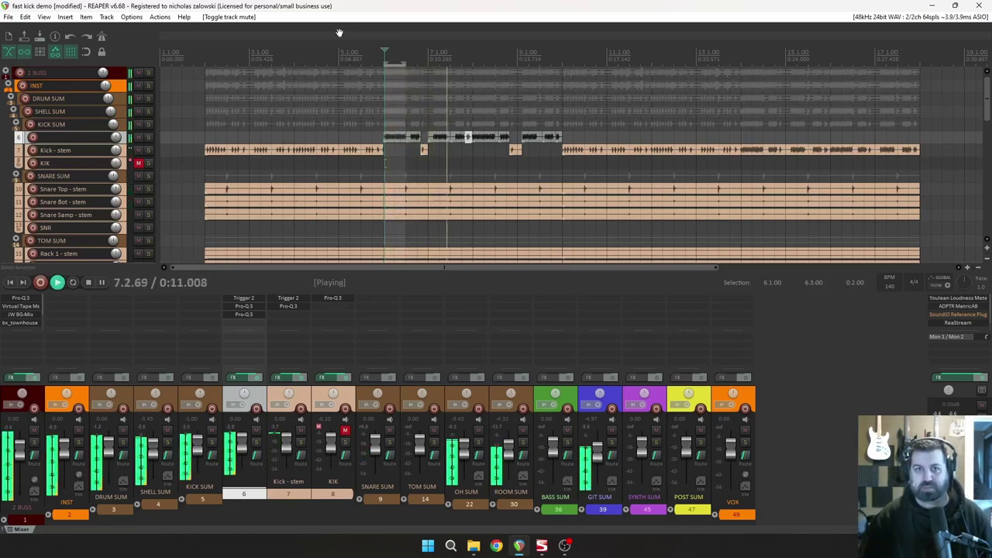
Stop playback, examine the extent of the fast kick items on track 6, and place the edit cursor at their end at 9.4.99
key(space)
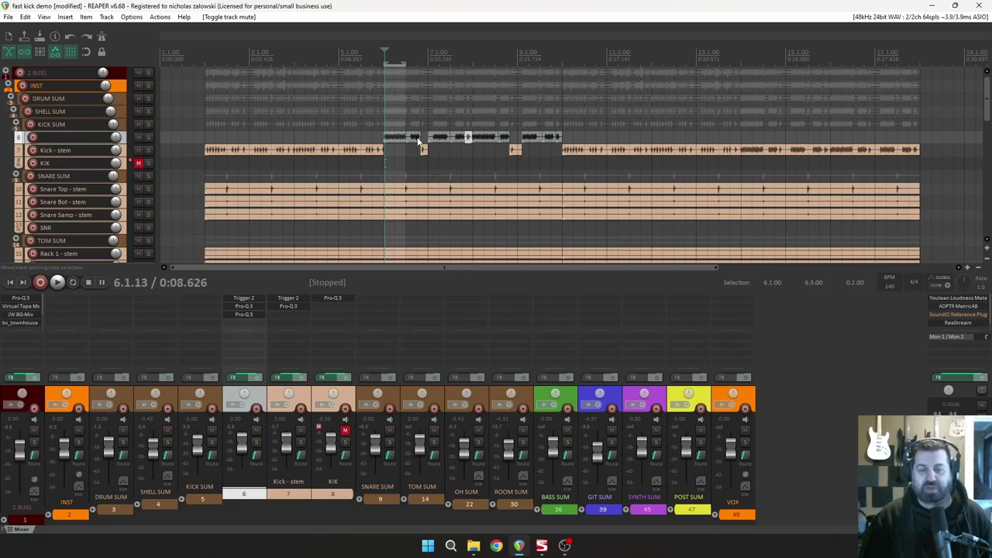
scroll(416, 141, up, 2)
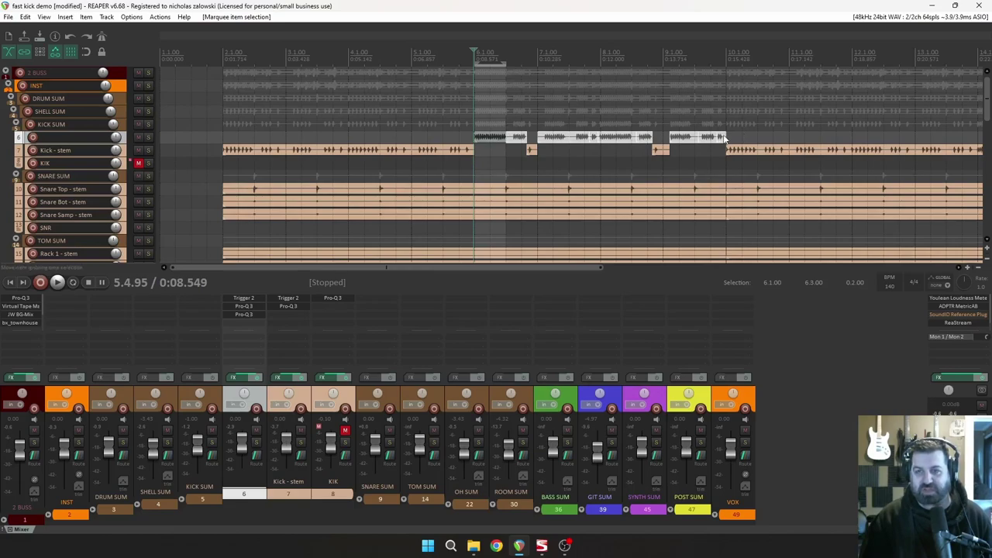
scroll(521, 137, down, 2)
click(444, 59)
scroll(503, 116, up, 3)
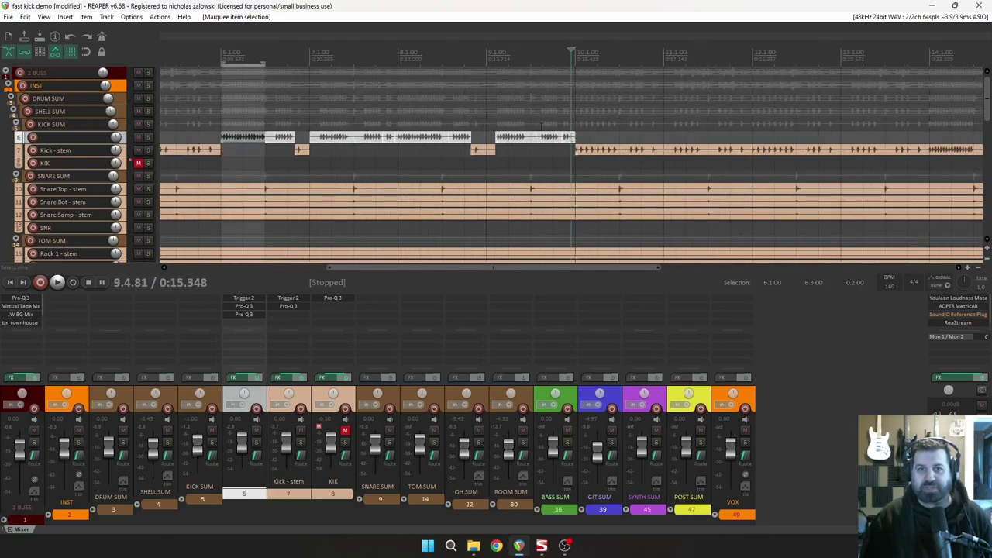
click(575, 56)
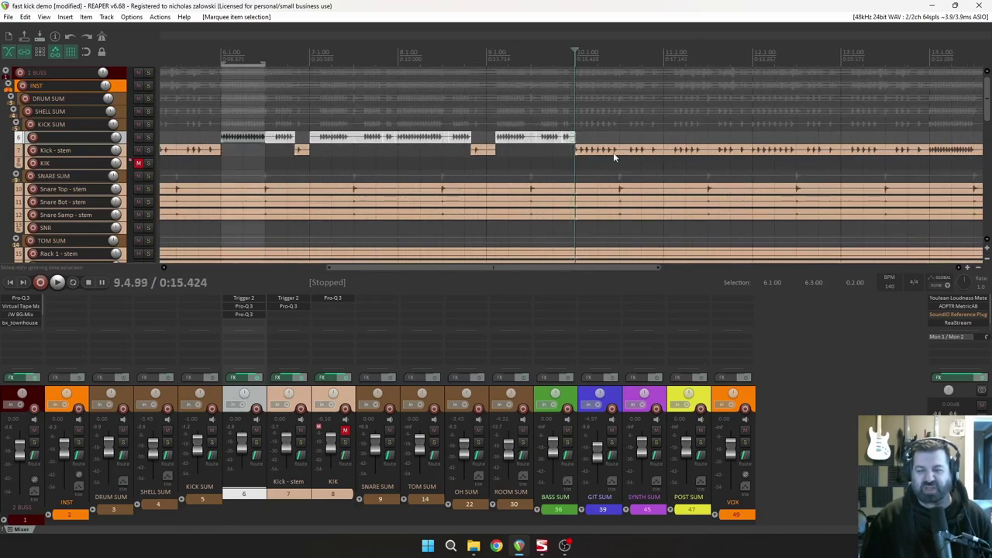
scroll(627, 161, down, 1)
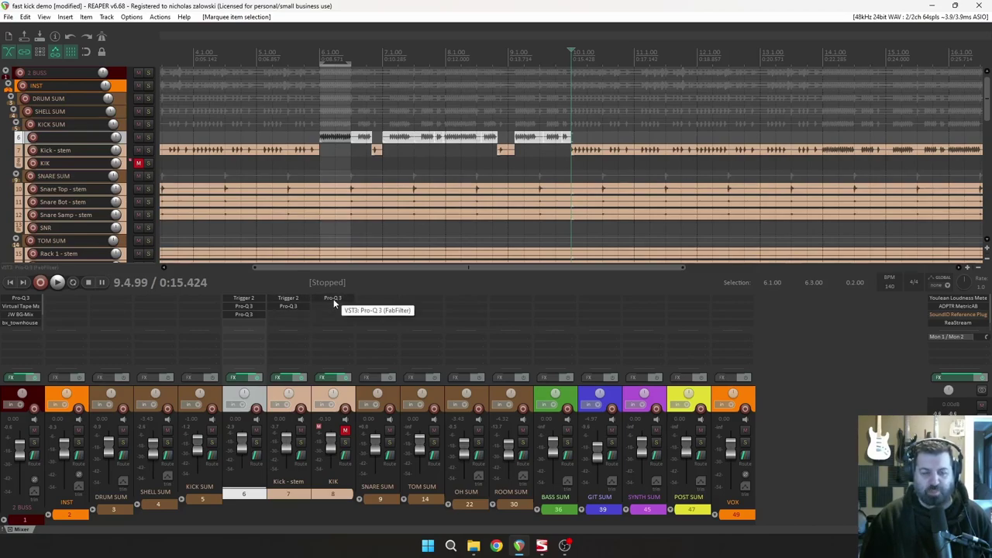
Copy KIK's Pro-Q 3 onto Kick - stem as a second instance, open it, and start playback from 9.4.97
drag(302, 317, 299, 314)
scroll(594, 140, down, 4)
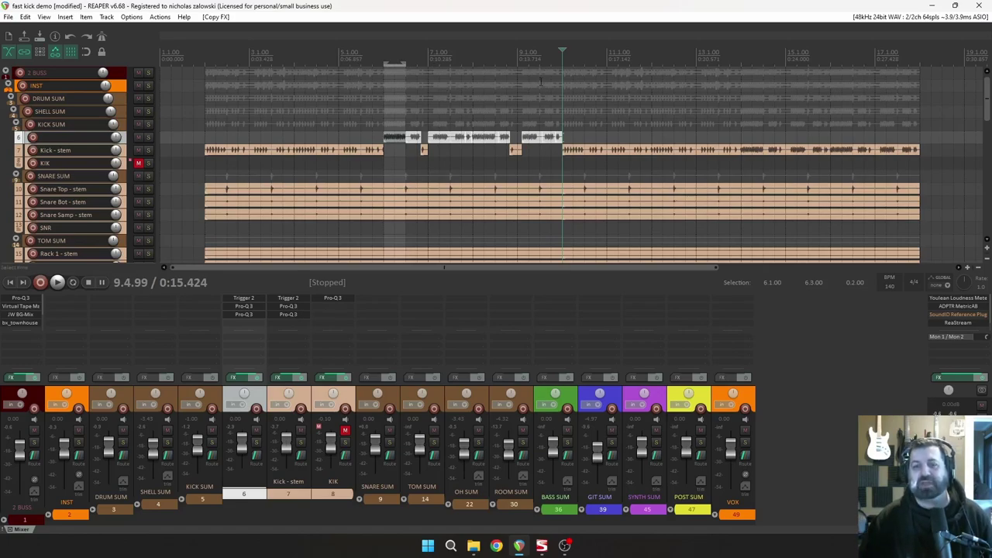
scroll(539, 81, up, 3)
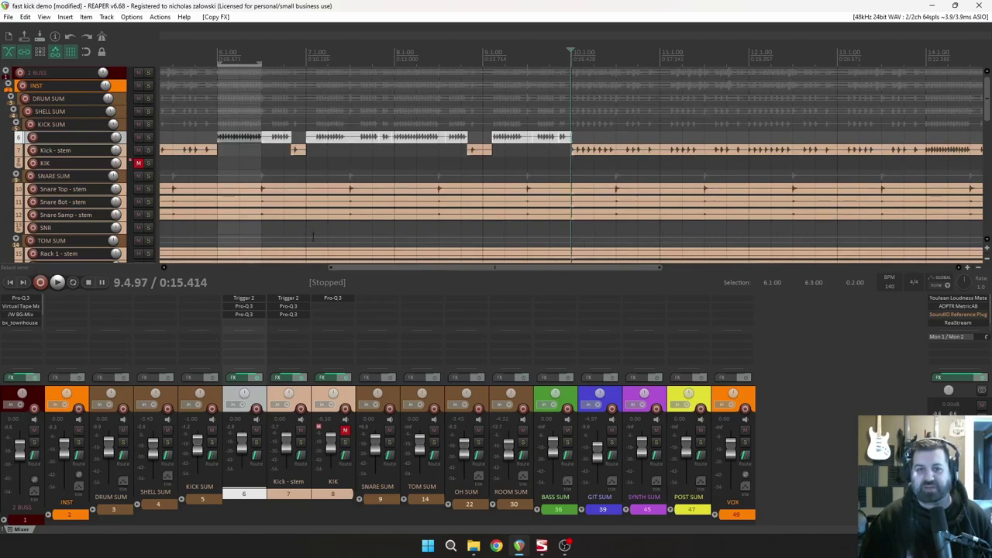
click(296, 314)
key(space)
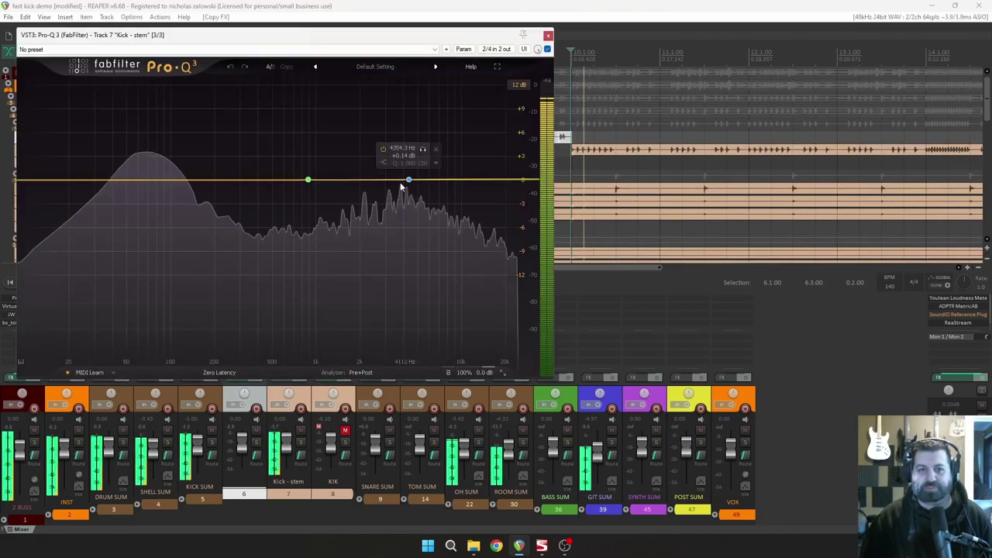
Boost Kick - stem's highs in the second Pro-Q 3 with an upper-mid bell and a +3.46 dB bell at 8514.5 Hz, Q 1.324
drag(316, 183, 451, 153)
scroll(383, 153, down, 5)
click(476, 166)
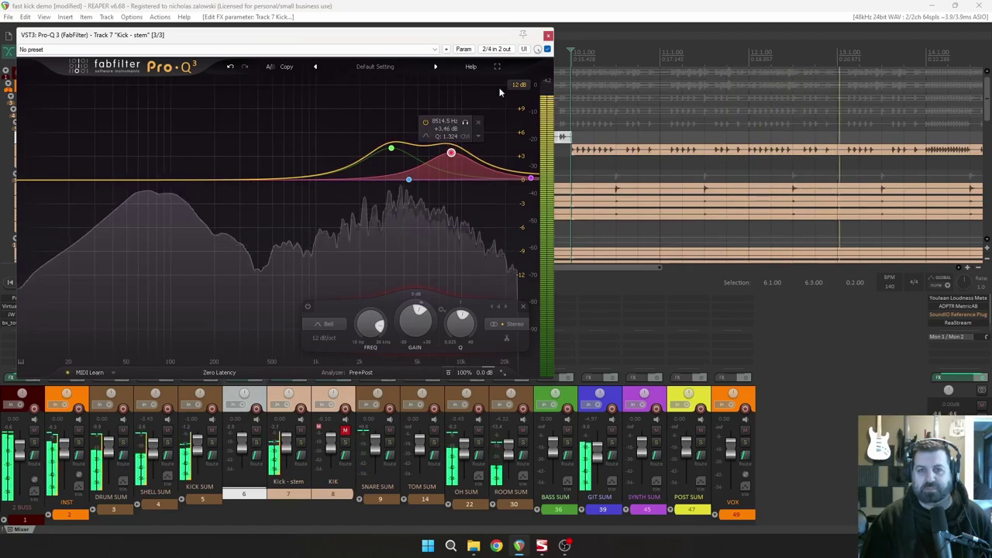
click(548, 35)
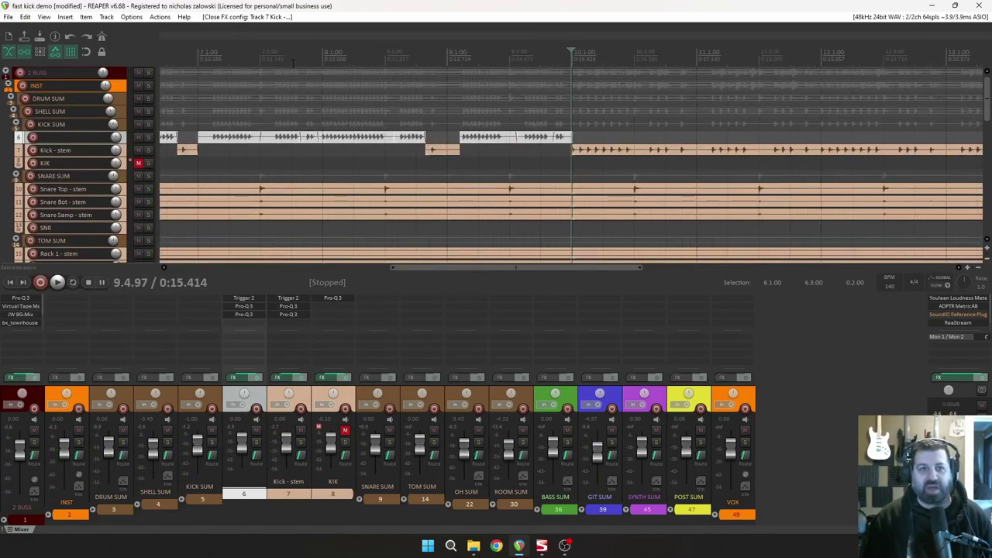
Play from 7.1.08 through the transition from the fast kick sections into the regular Kick - stem part
click(200, 65)
key(space)
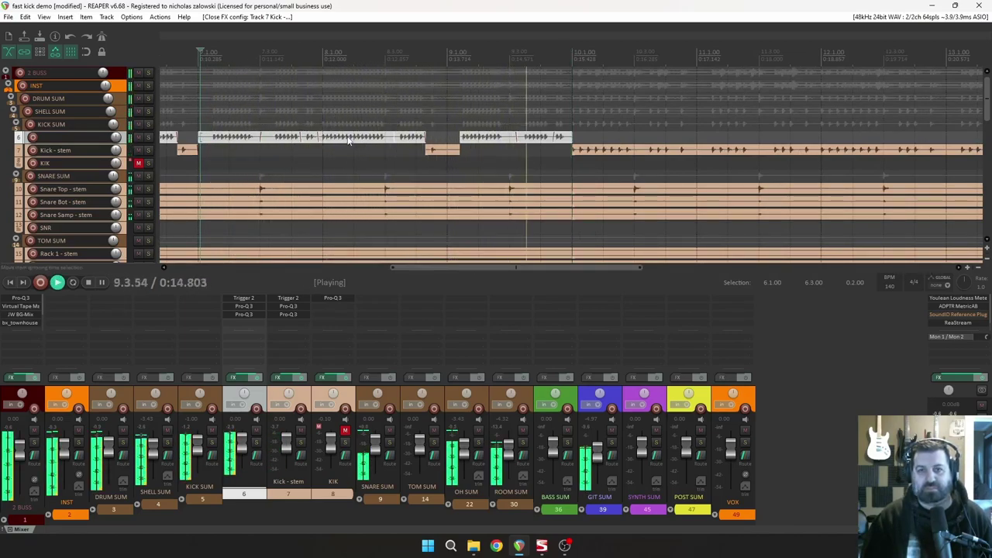
scroll(565, 156, down, 2)
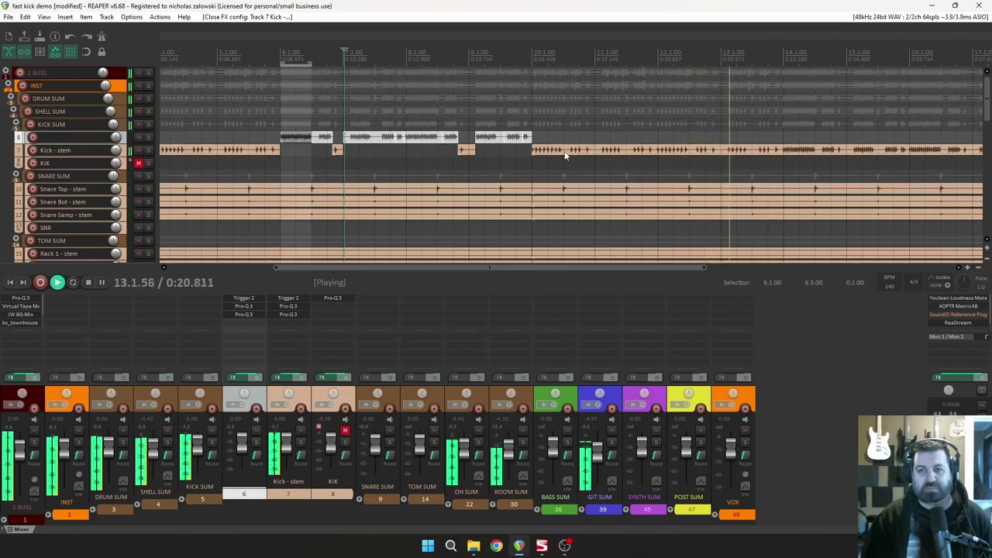
key(space)
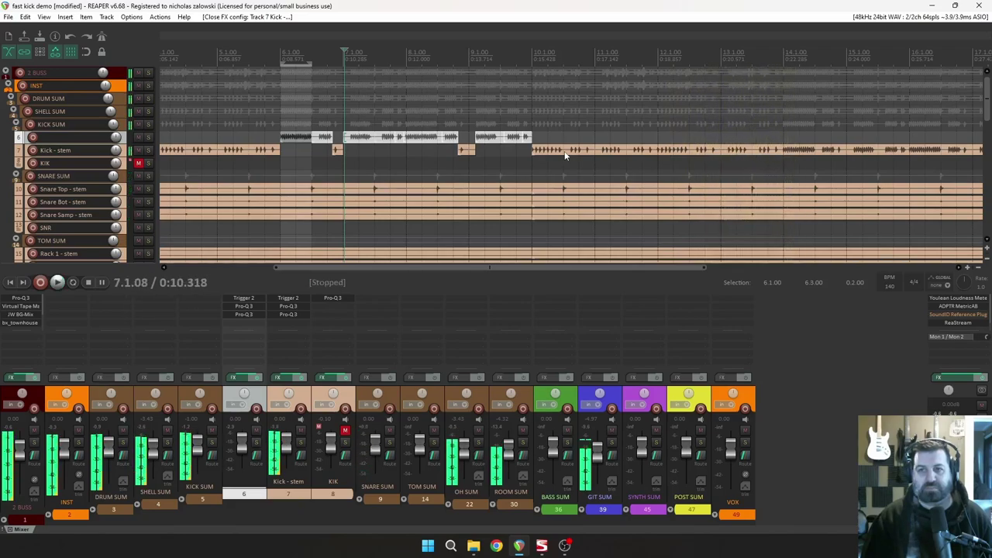
key(space)
key(space)
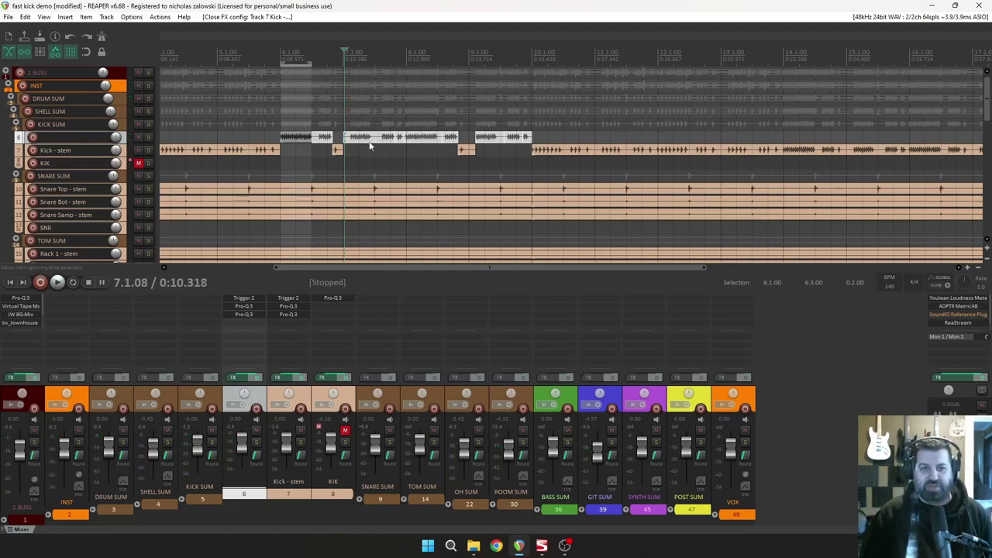
Move the short Kick - stem fragments between the fast sections onto track 6 and place the edit cursor at 10.1.01
drag(481, 155, 317, 150)
key(KP_8)
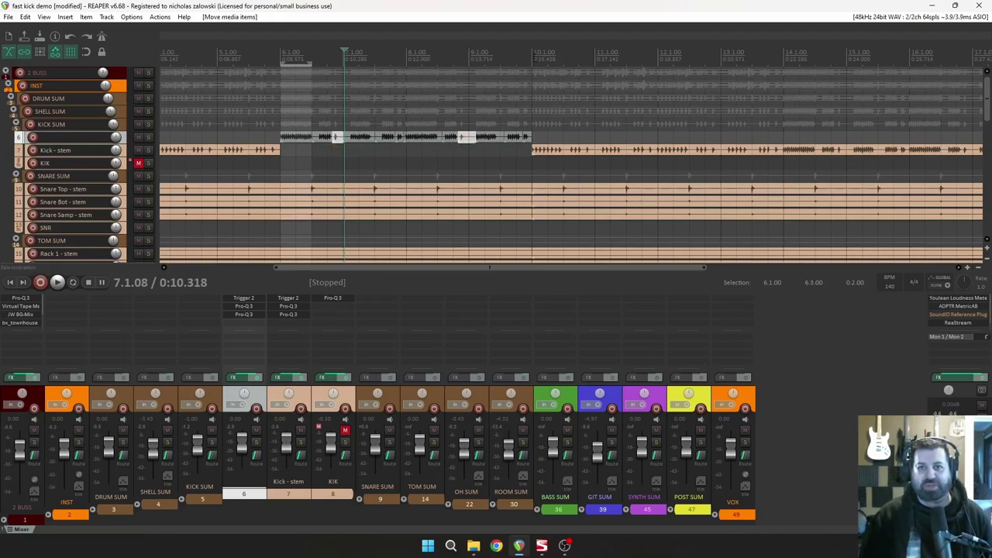
click(532, 137)
scroll(652, 130, left, 1)
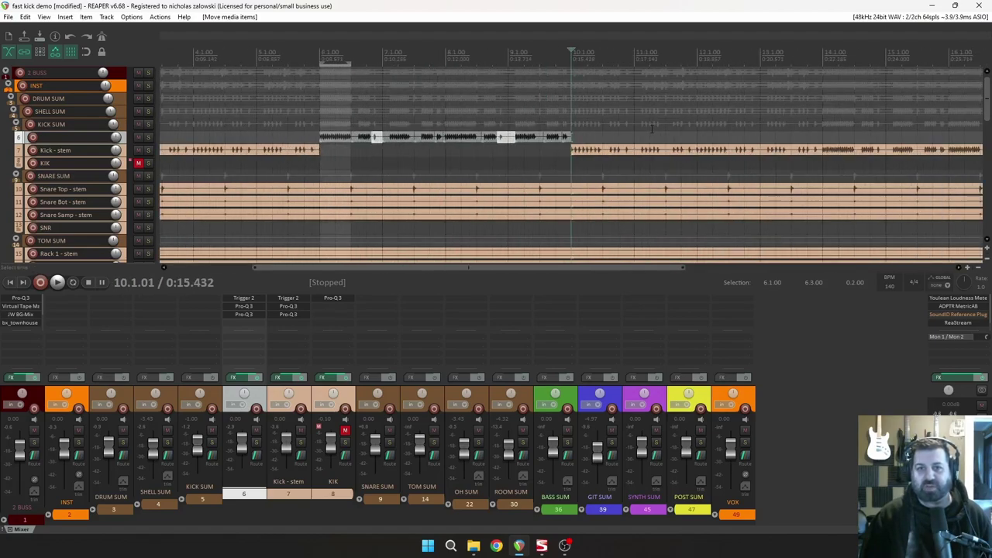
scroll(640, 122, down, 1)
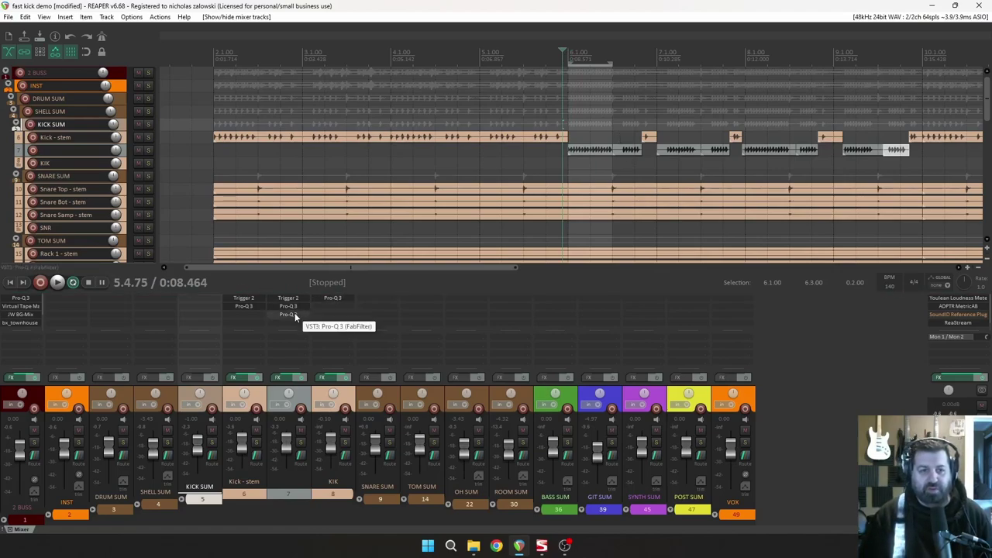
Remove both Pro-Q 3 instances from the unnamed fast-kick track 7, keeping only its Trigger 2
alt+click(294, 312)
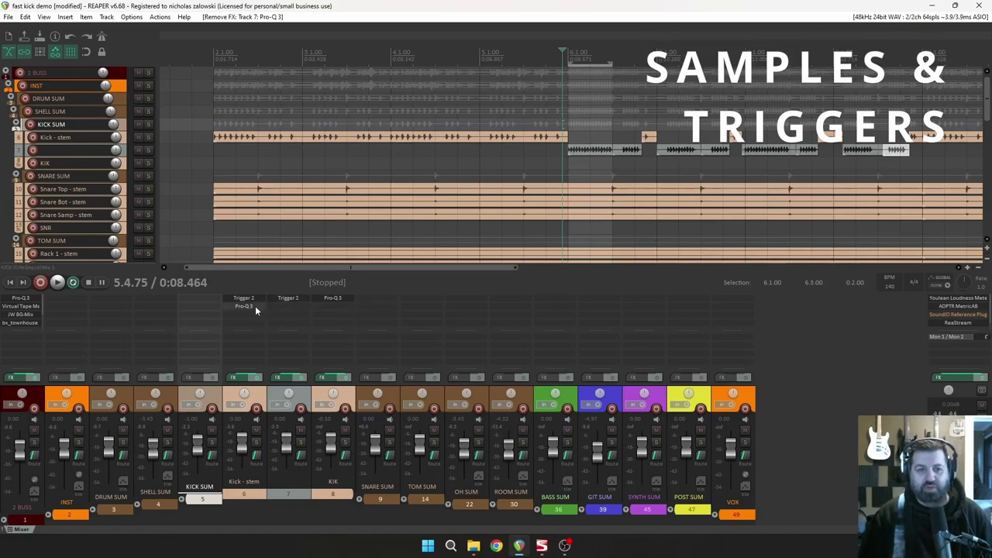
scroll(586, 195, down, 2)
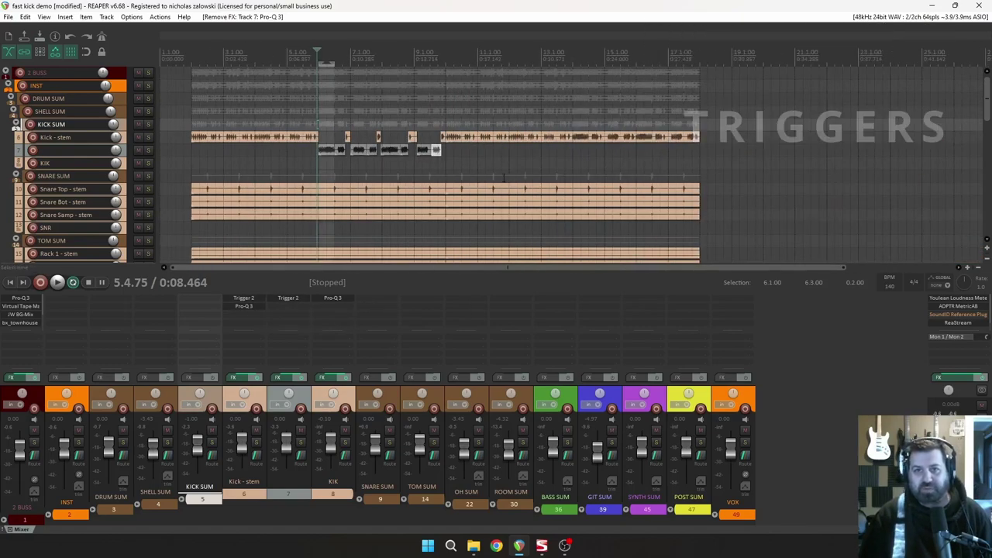
scroll(587, 196, up, 2)
scroll(714, 143, down, 2)
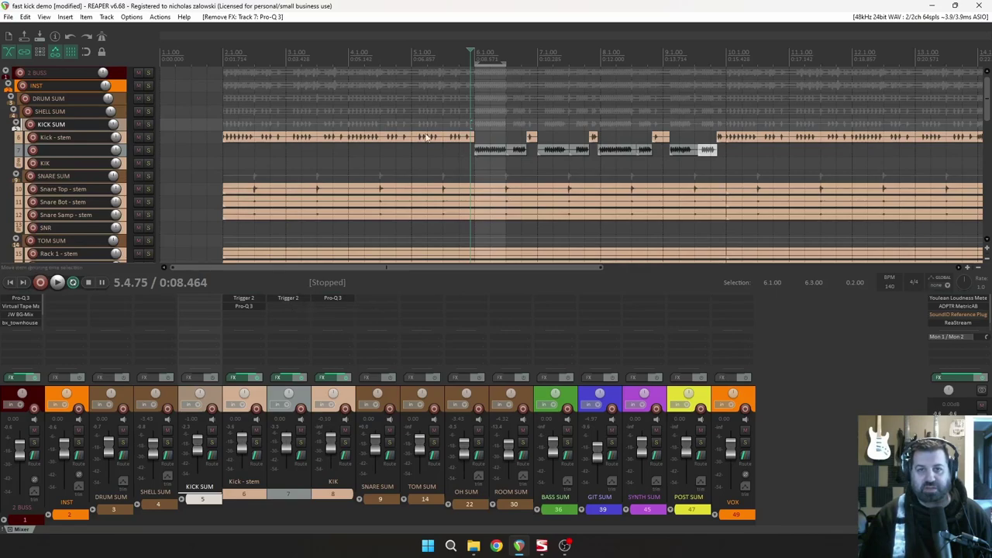
Audition Kick - stem from 3.2.57 and copy its Pro-Q 3 onto the fast-kick track 7
click(310, 106)
key(space)
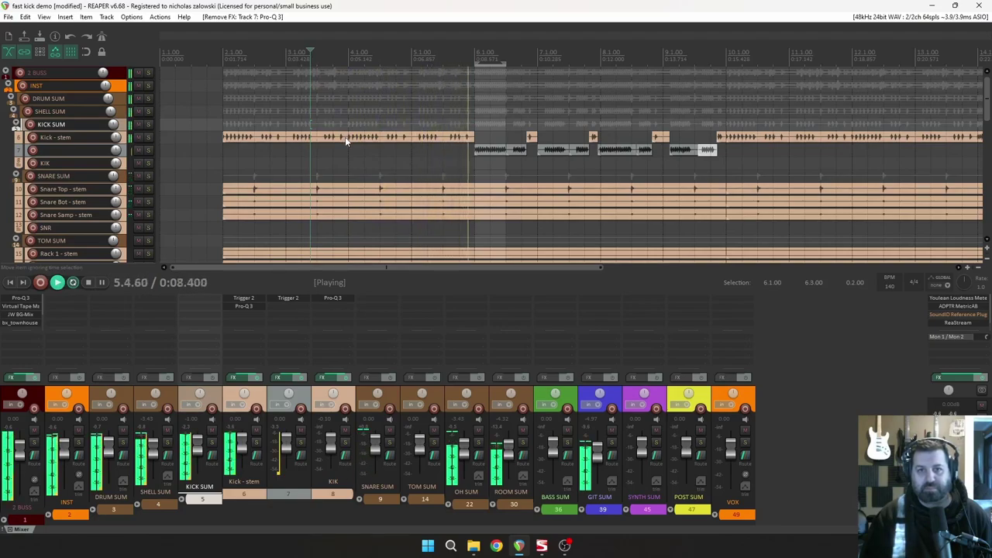
key(space)
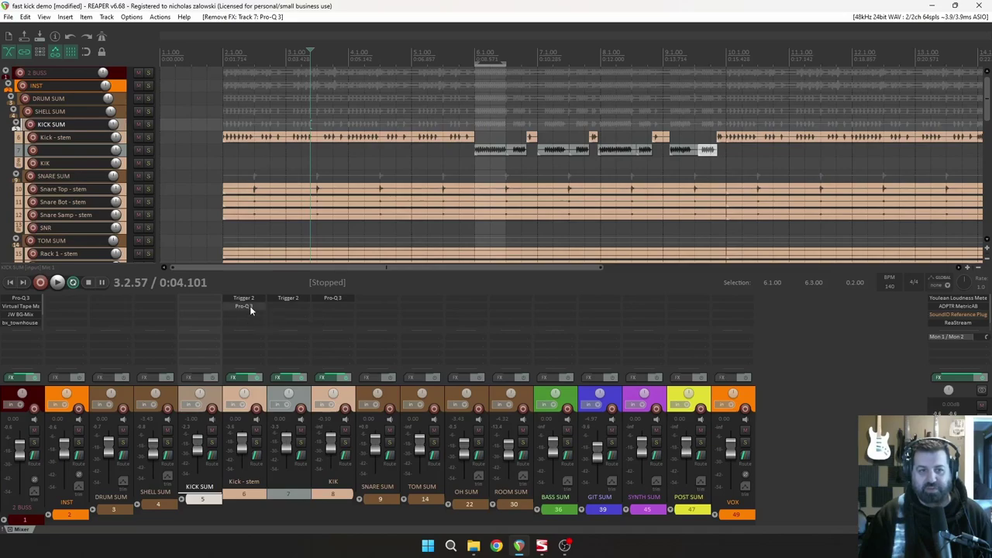
click(280, 307)
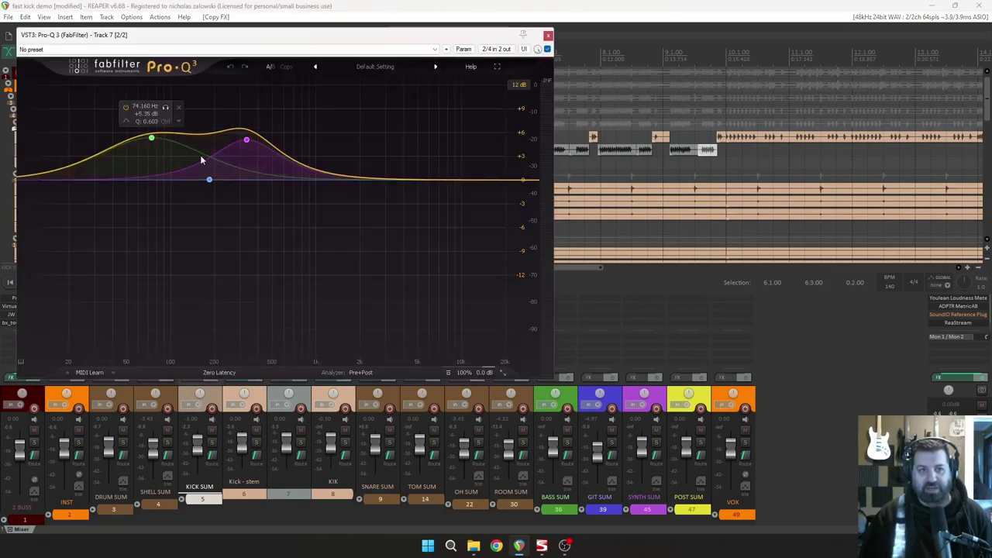
click(547, 35)
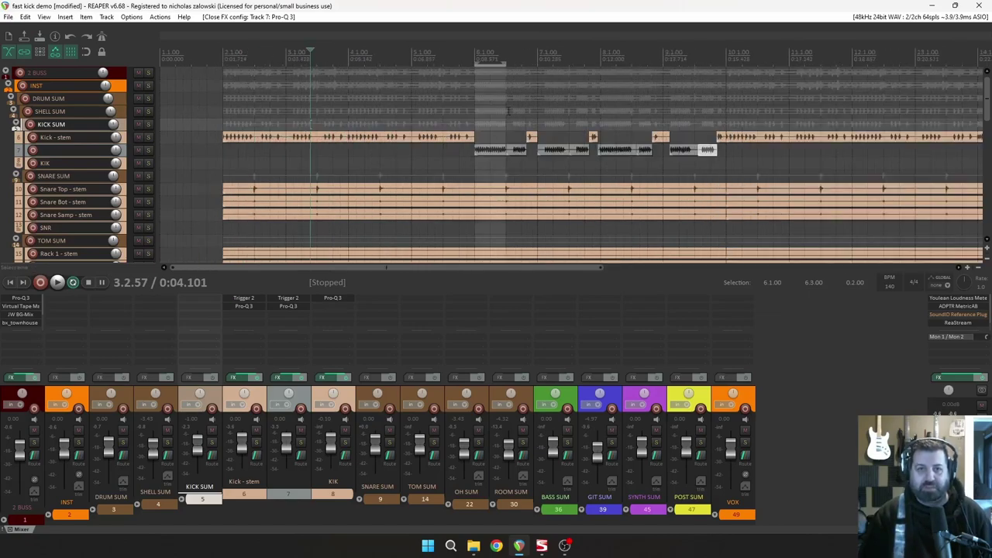
Examine how the regular kick items on Kick - stem alternate with the fast kick items on track 7 across the song
click(441, 69)
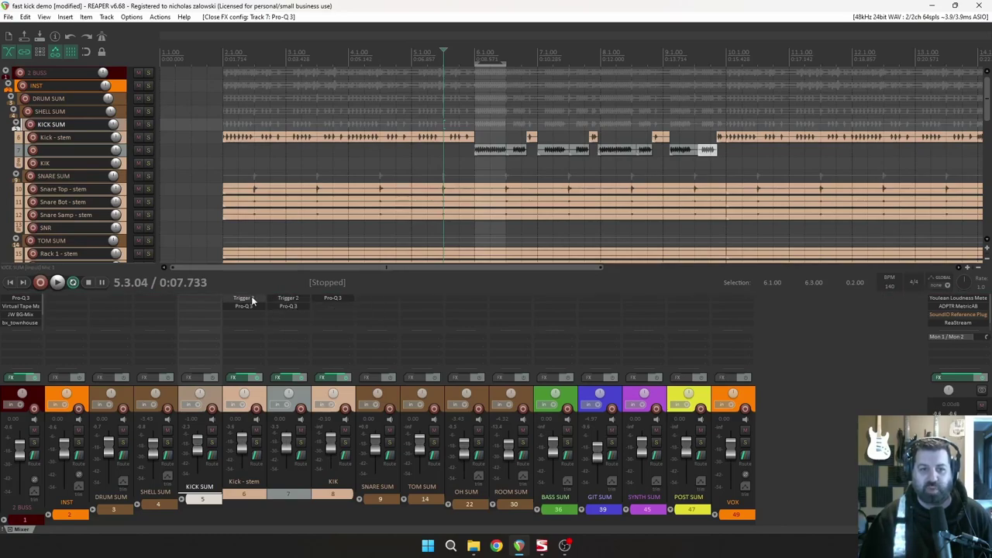
scroll(474, 97, down, 5)
scroll(474, 97, up, 6)
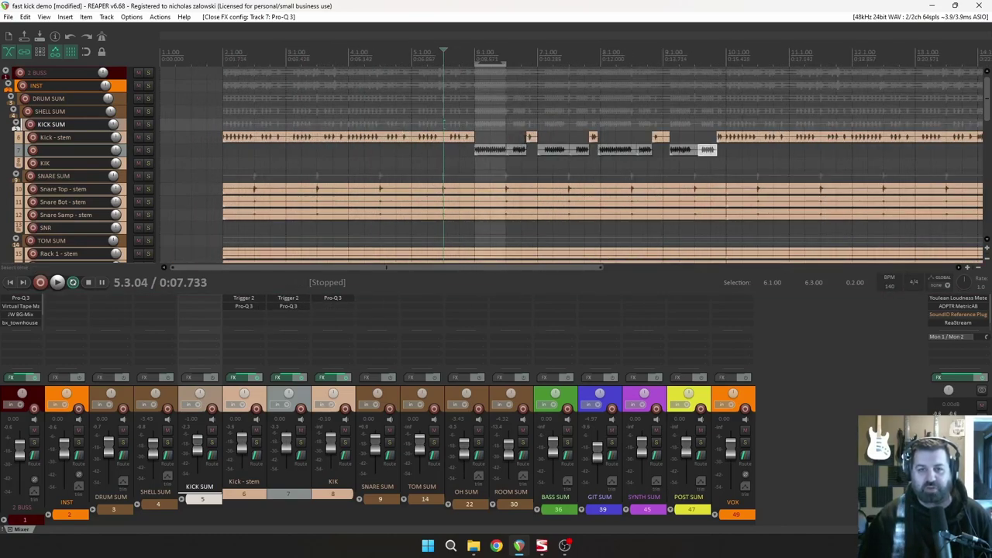
scroll(521, 141, down, 4)
scroll(521, 142, up, 2)
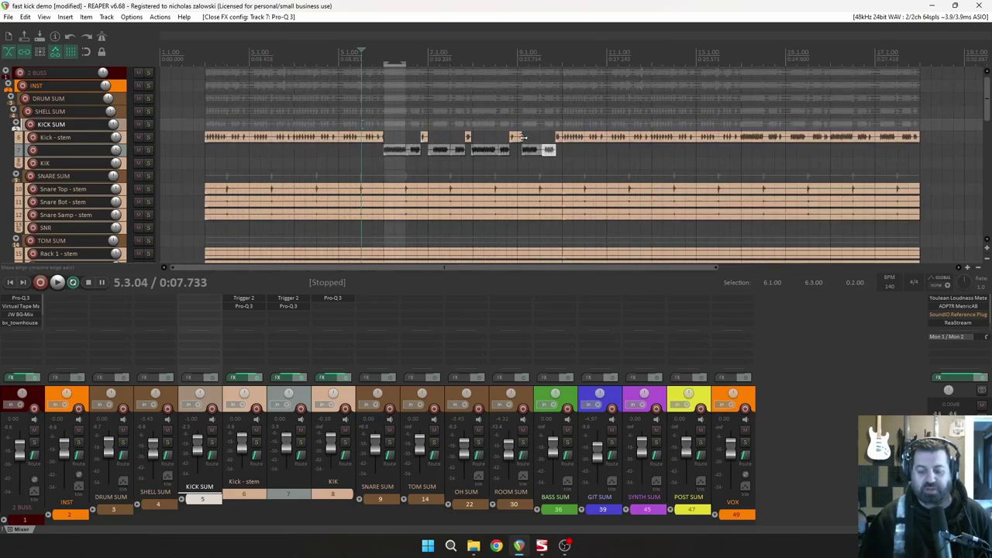
scroll(463, 124, up, 2)
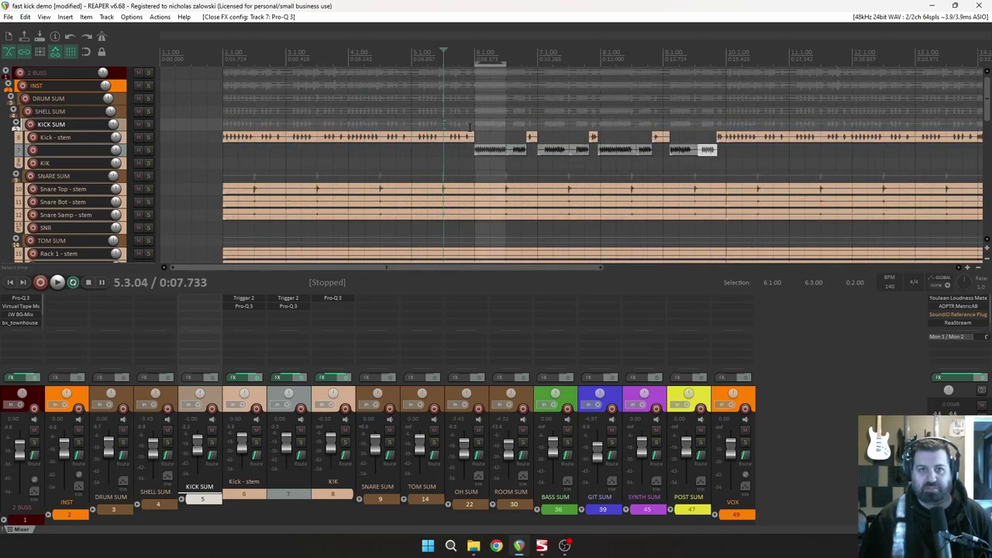
scroll(469, 126, down, 3)
click(193, 58)
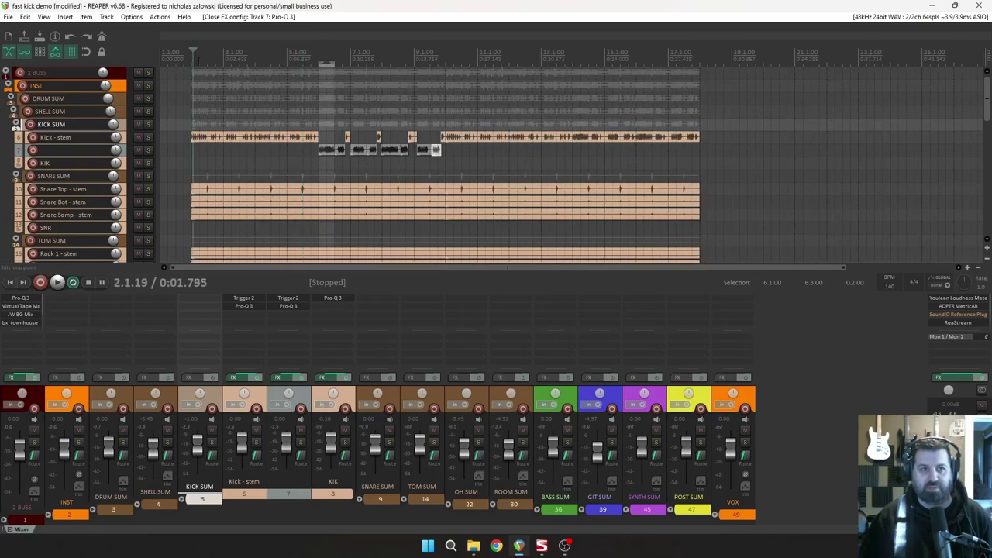
click(191, 57)
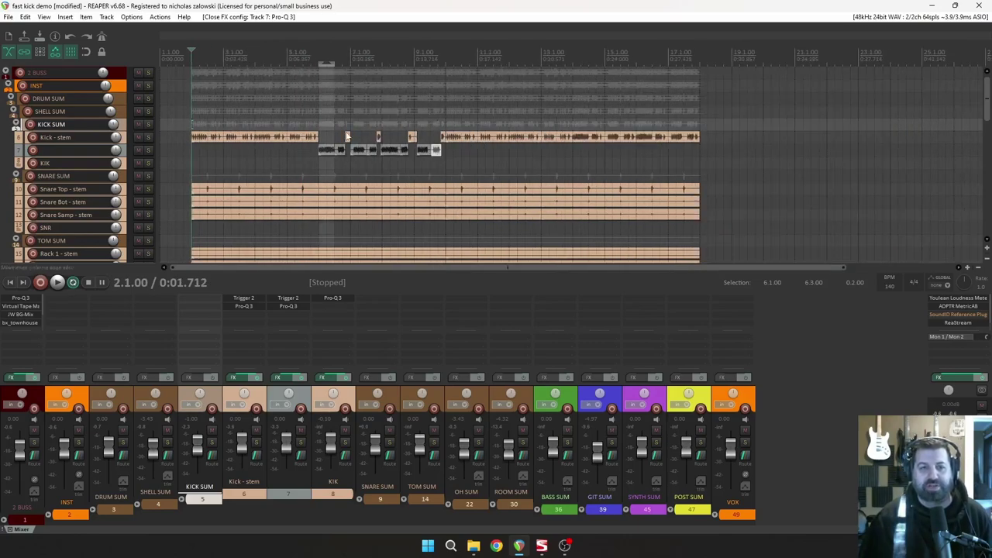
scroll(356, 120, down, 1)
scroll(356, 120, up, 3)
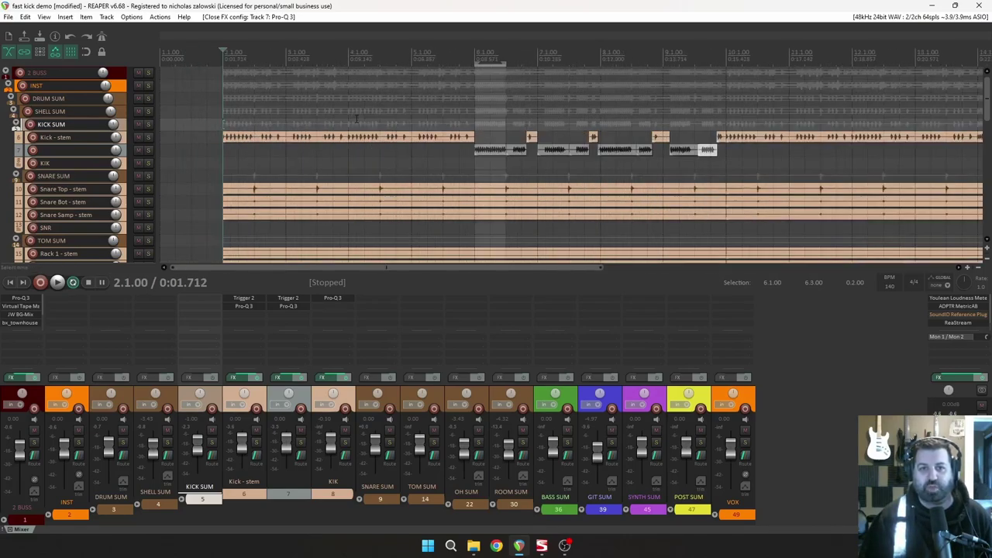
Briefly audition the first fast kick section on track 7 from 6.1.01 and review the surrounding arrangement
click(474, 60)
scroll(594, 140, up, 1)
scroll(571, 158, down, 2)
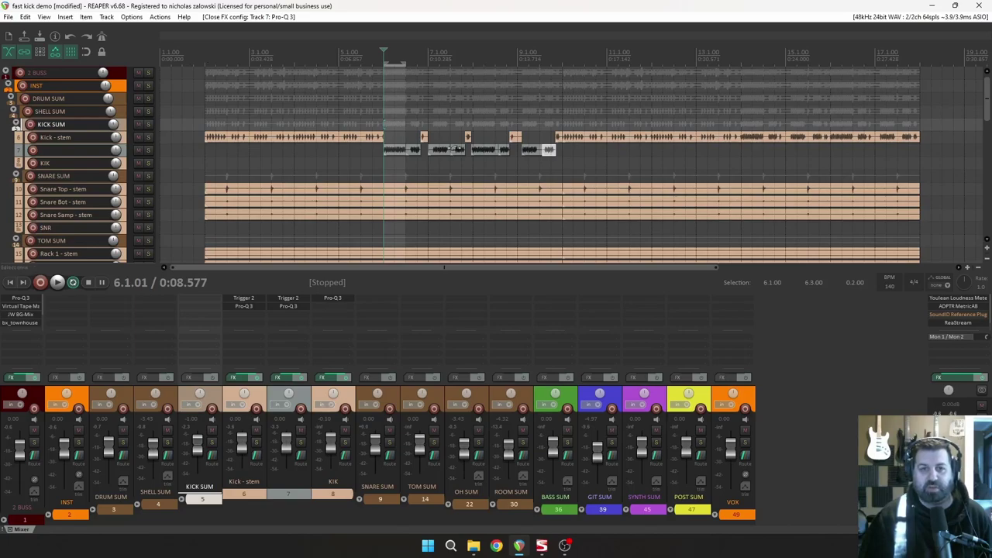
scroll(722, 170, up, 3)
key(space)
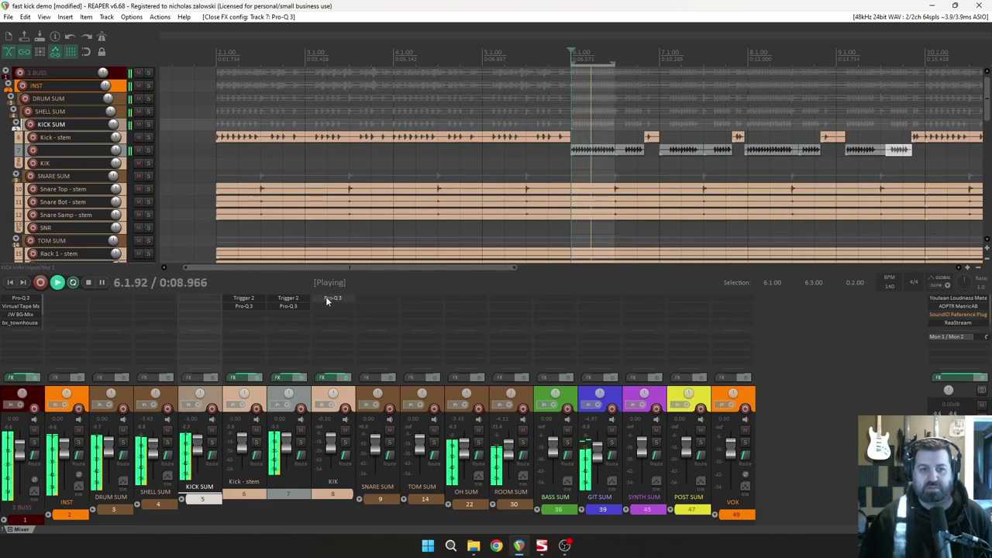
key(space)
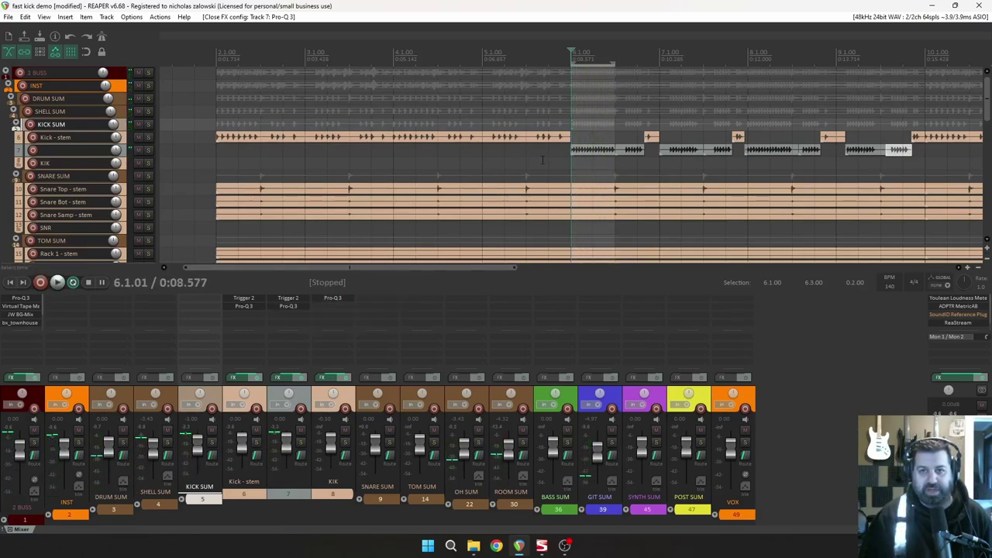
scroll(601, 148, down, 3)
scroll(428, 151, up, 1)
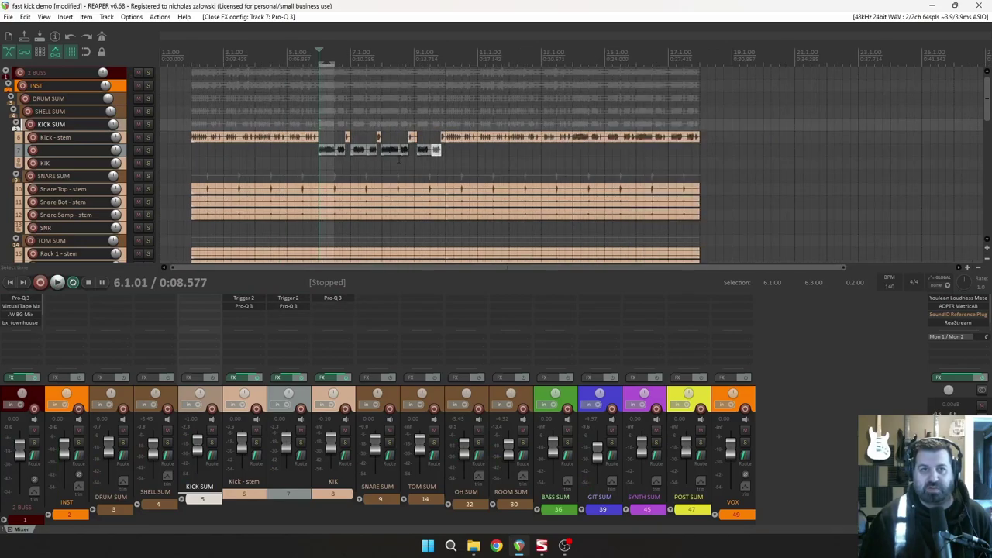
Select all the fast kick items on track 7 and briefly audition the mix from 10.1.07, just past the last one
drag(307, 155, 308, 151)
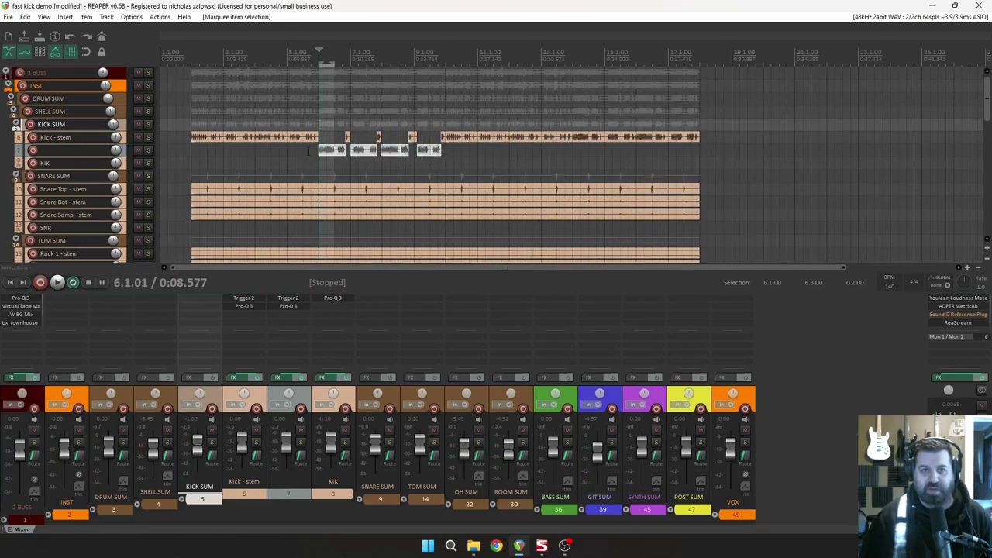
click(448, 62)
scroll(599, 138, up, 3)
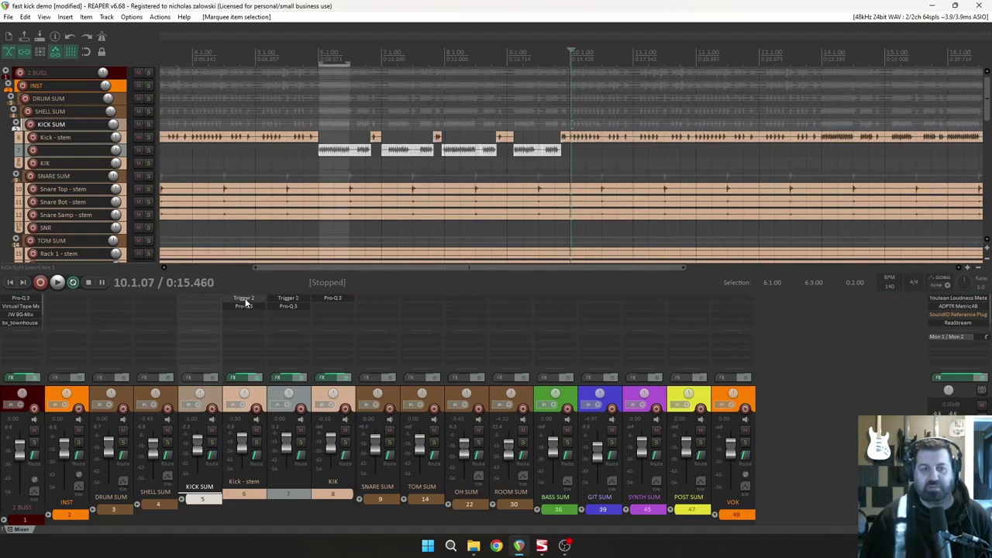
scroll(595, 206, down, 3)
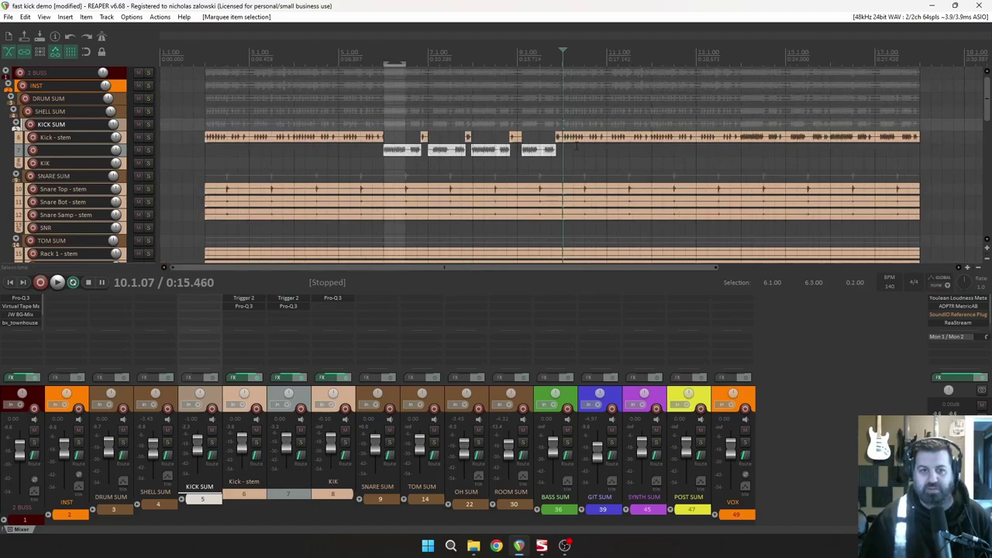
key(space)
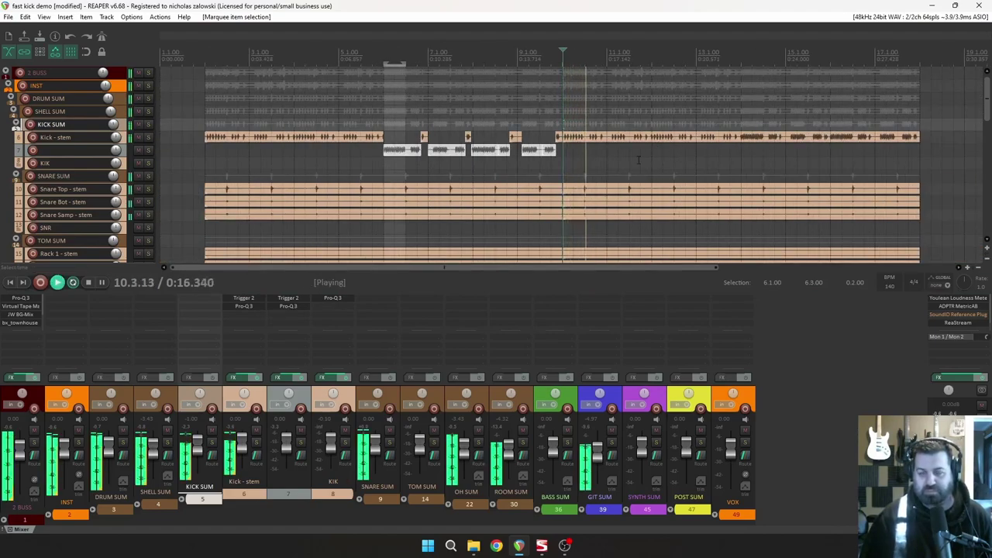
key(space)
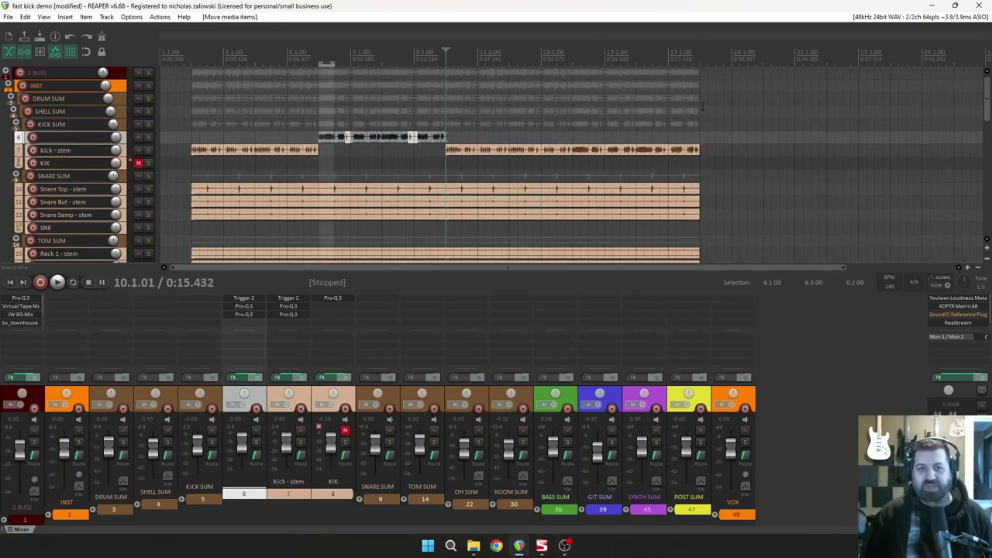
scroll(702, 105, up, 3)
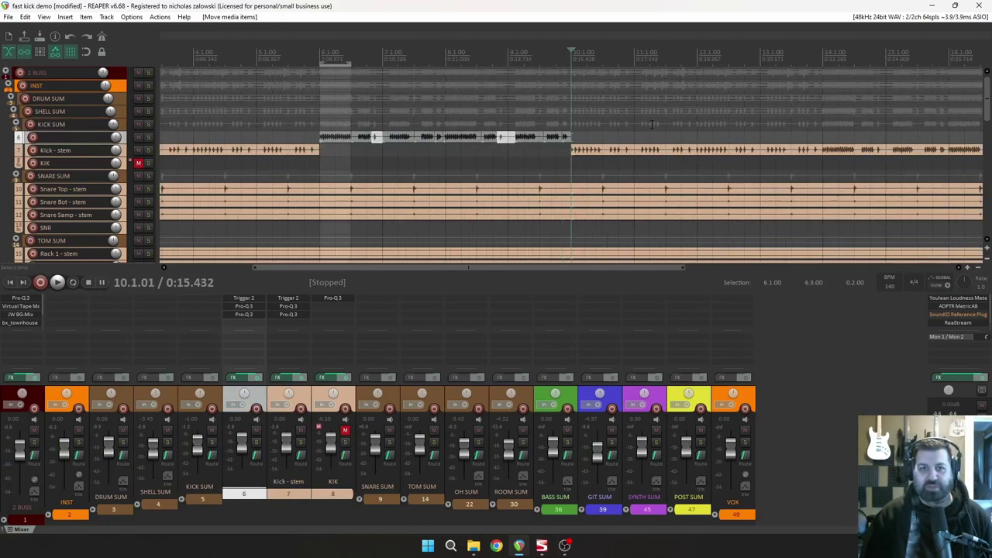
scroll(640, 127, down, 3)
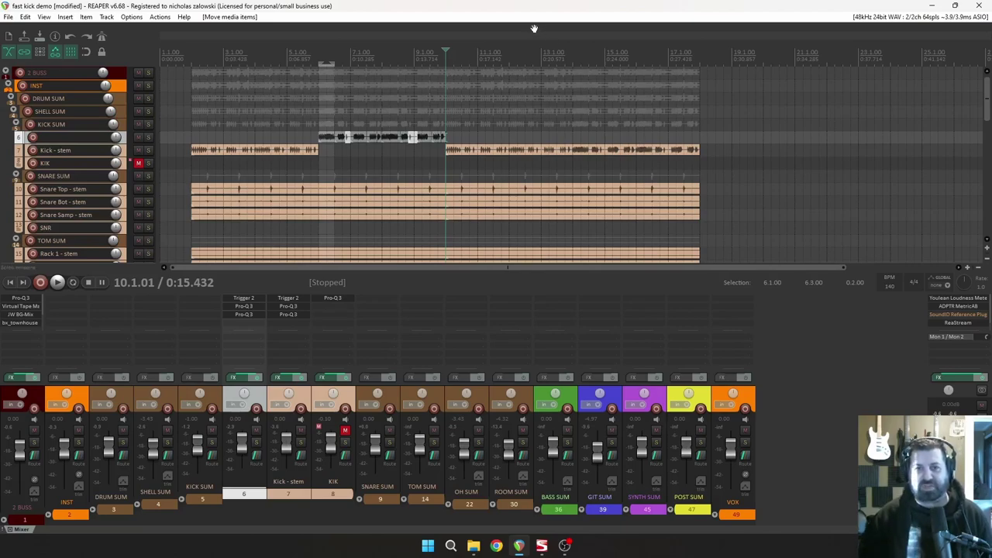
mouse_move(521, 549)
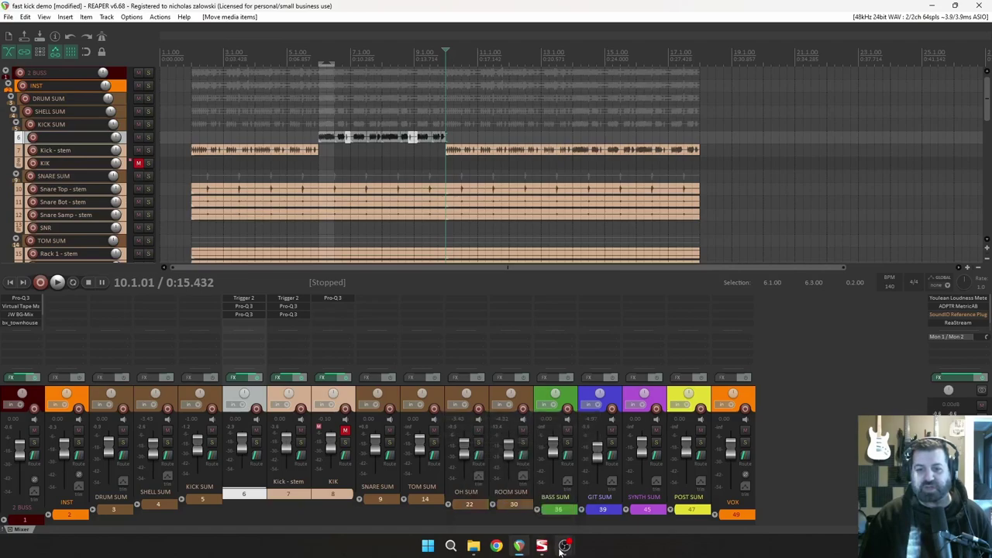